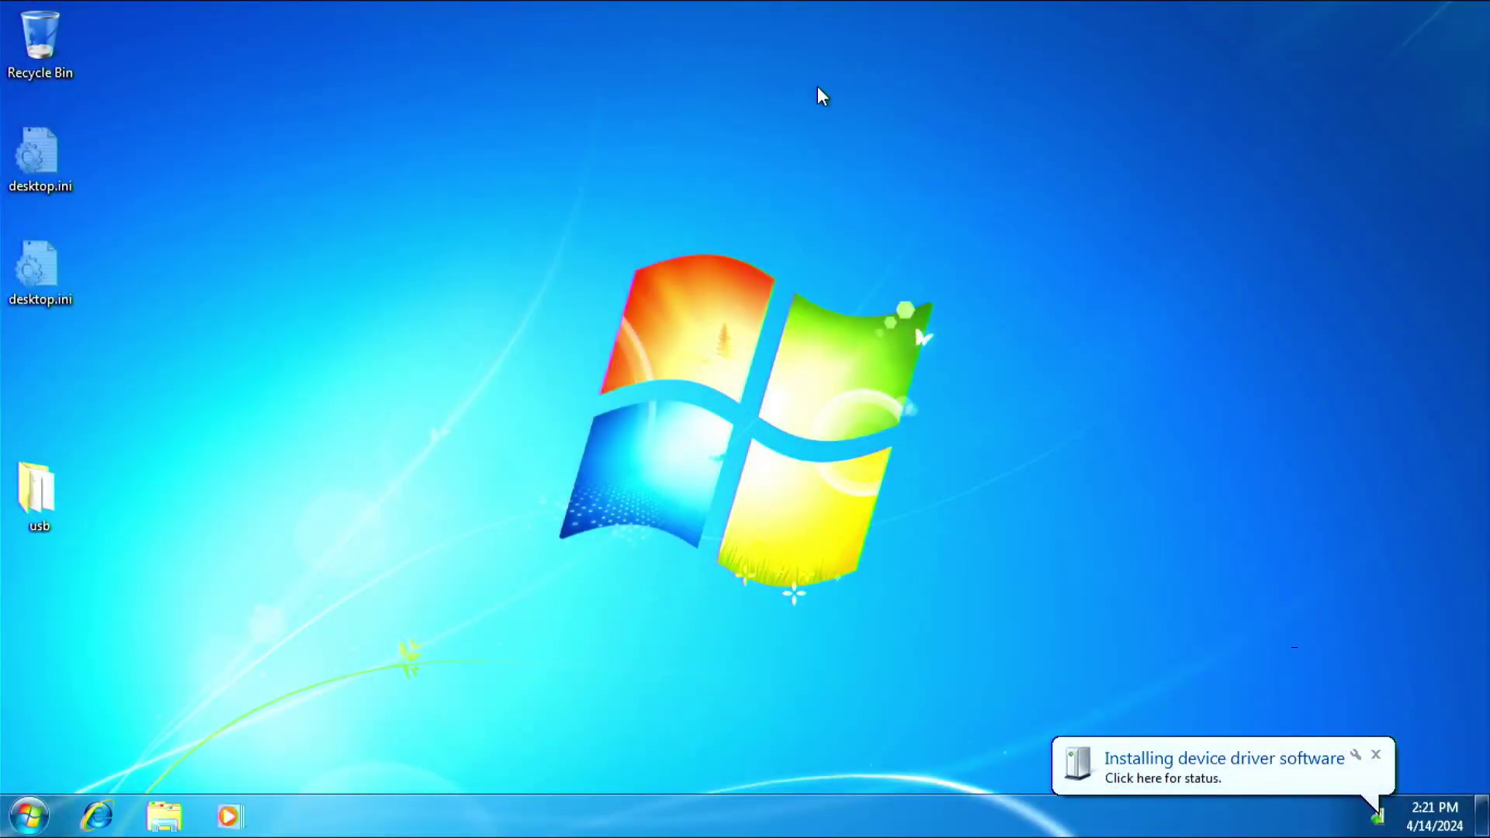
- Open the Windows Vista To Go (E:) drive in Explorer, dismissing the AutoPlay prompt
{"action": "key", "text": "super+e"}
{"action": "left_click", "coordinate": [1207, 772]}
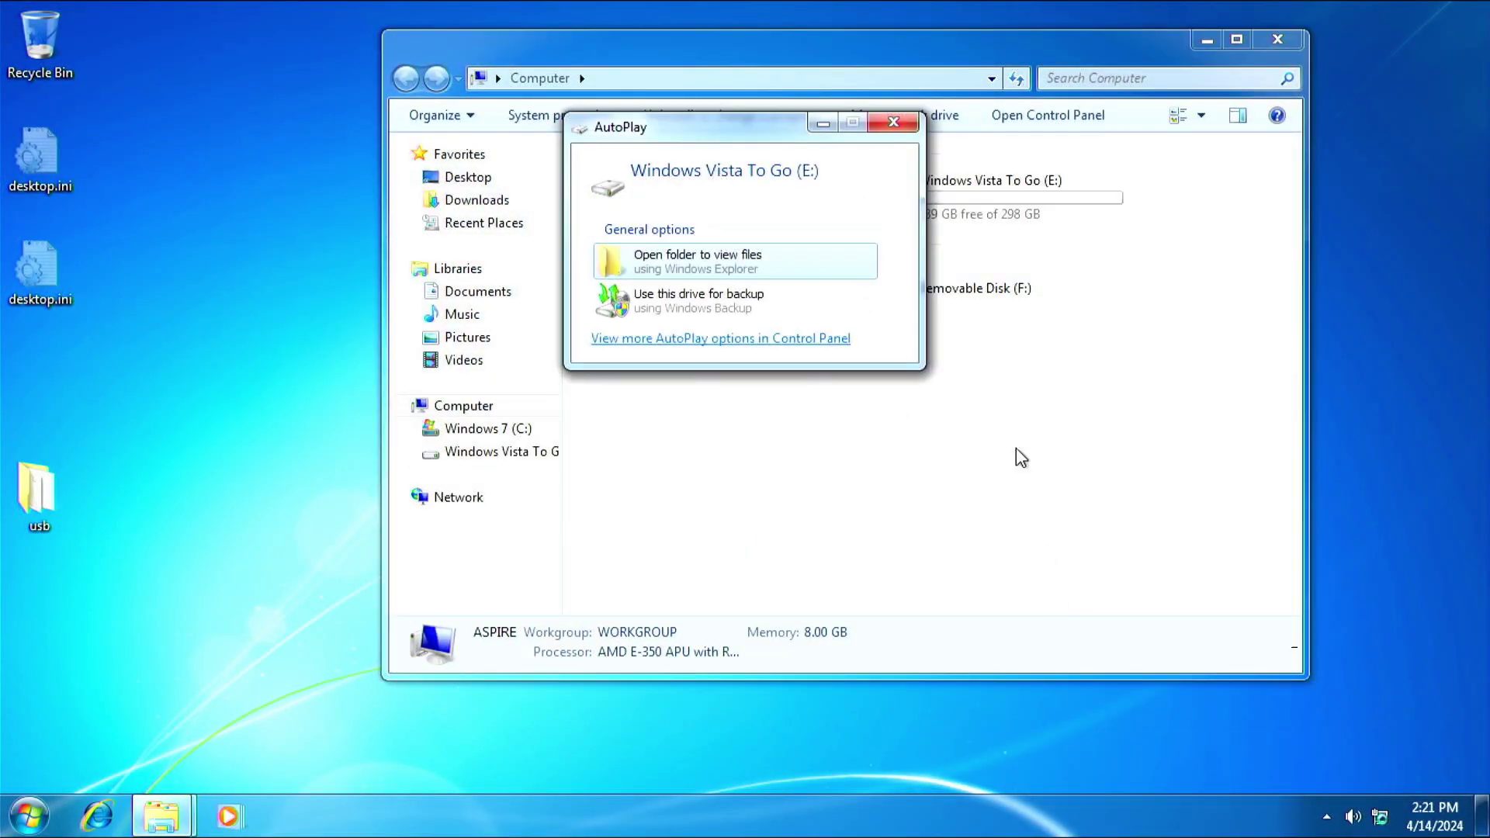
{"action": "key", "text": "Escape"}
{"action": "double_click", "coordinate": [987, 183]}
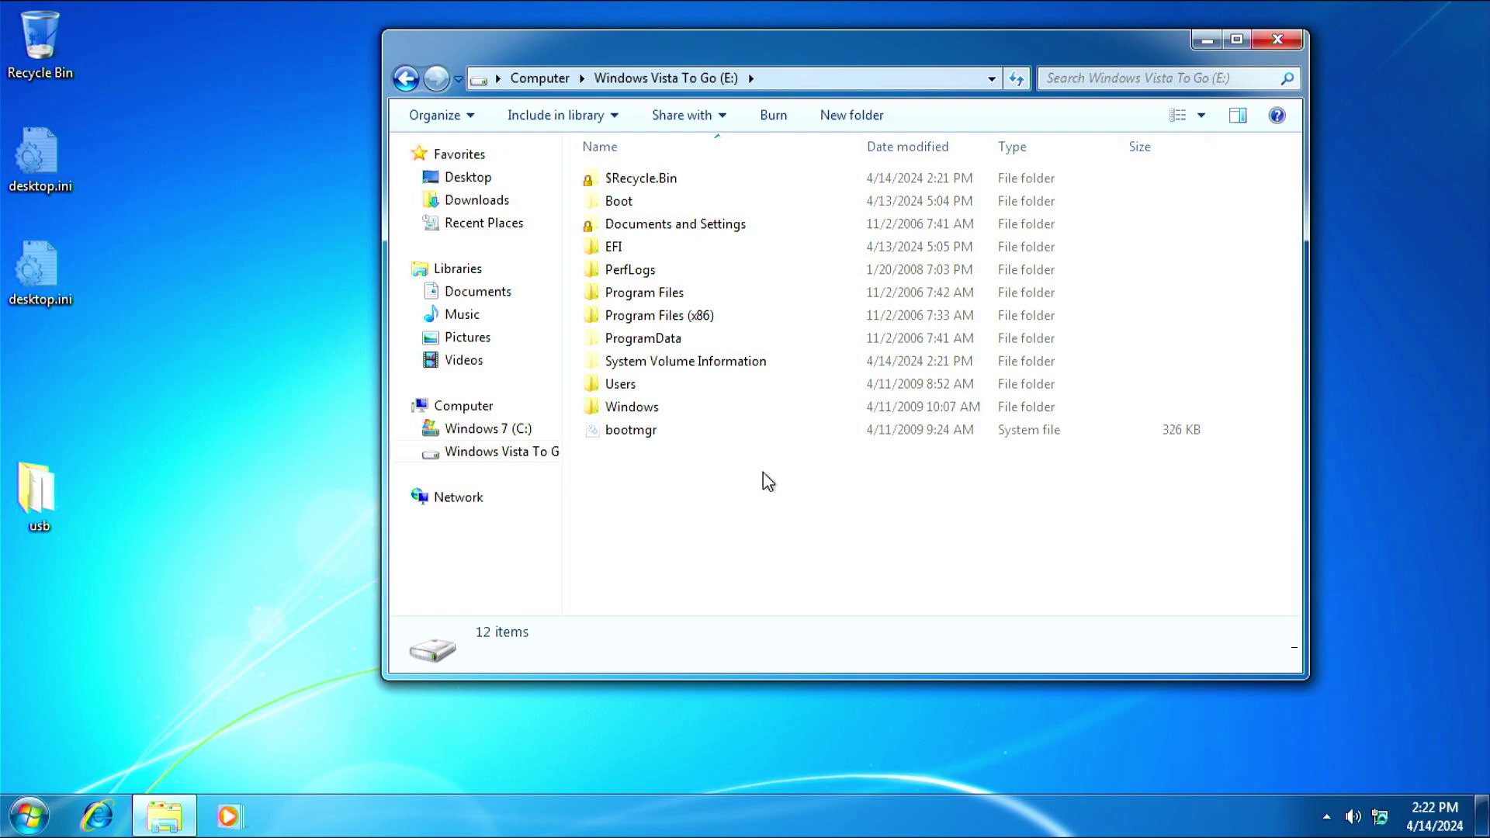
- Look inside the drive's EFI folder and its Boot subfolder, and return to the drive root
{"action": "double_click", "coordinate": [734, 254]}
{"action": "double_click", "coordinate": [765, 176]}
{"action": "key", "text": "BackSpace"}
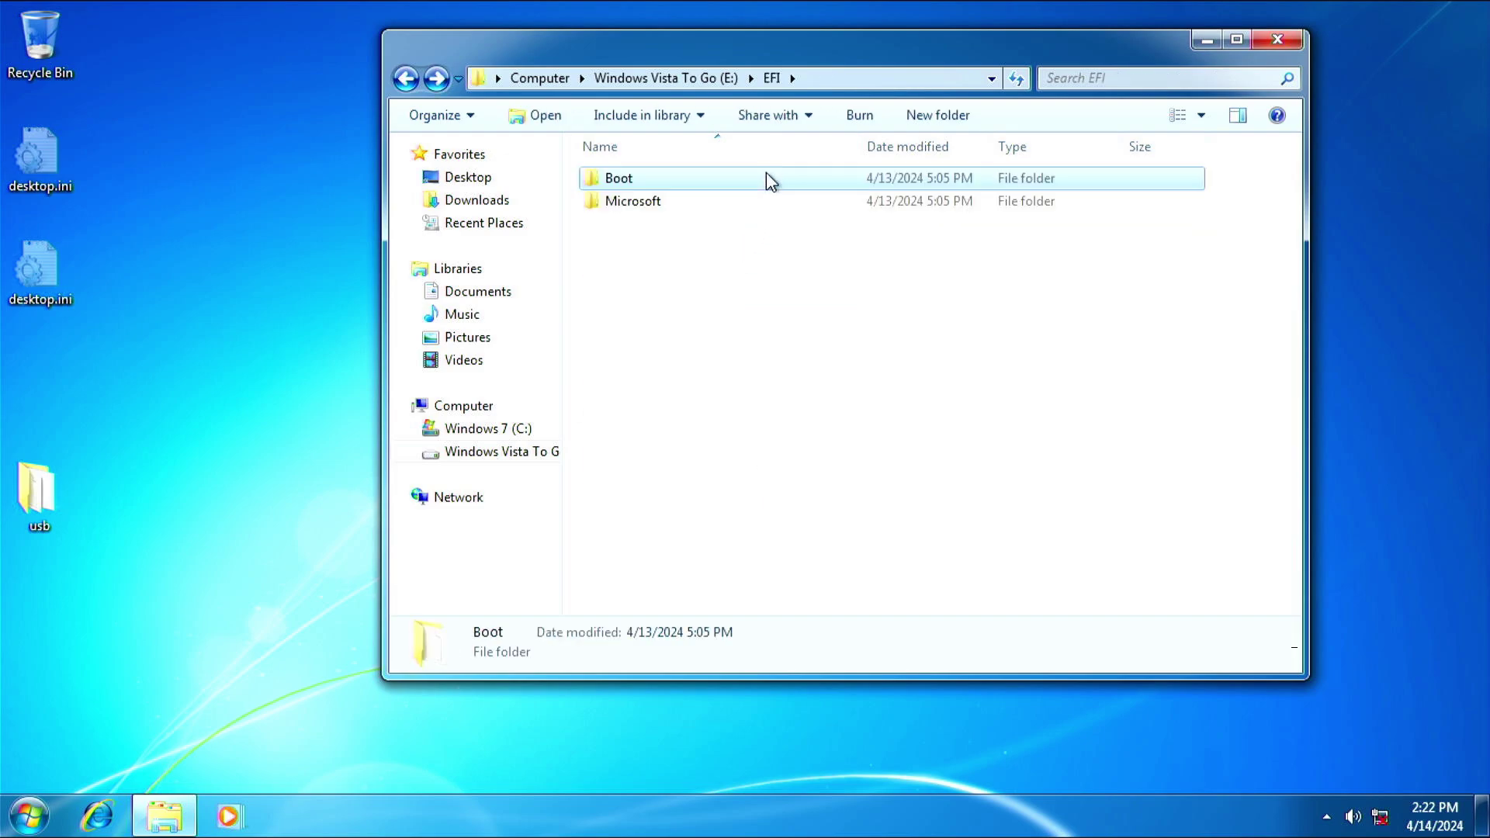
{"action": "key", "text": "BackSpace"}
- Open the drive's Boot folder and check the BCD.LOG and BCD.LOG1 files for boot logs
{"action": "double_click", "coordinate": [757, 199]}
{"action": "scroll", "coordinate": [758, 388], "scroll_direction": "down", "scroll_amount": 4}
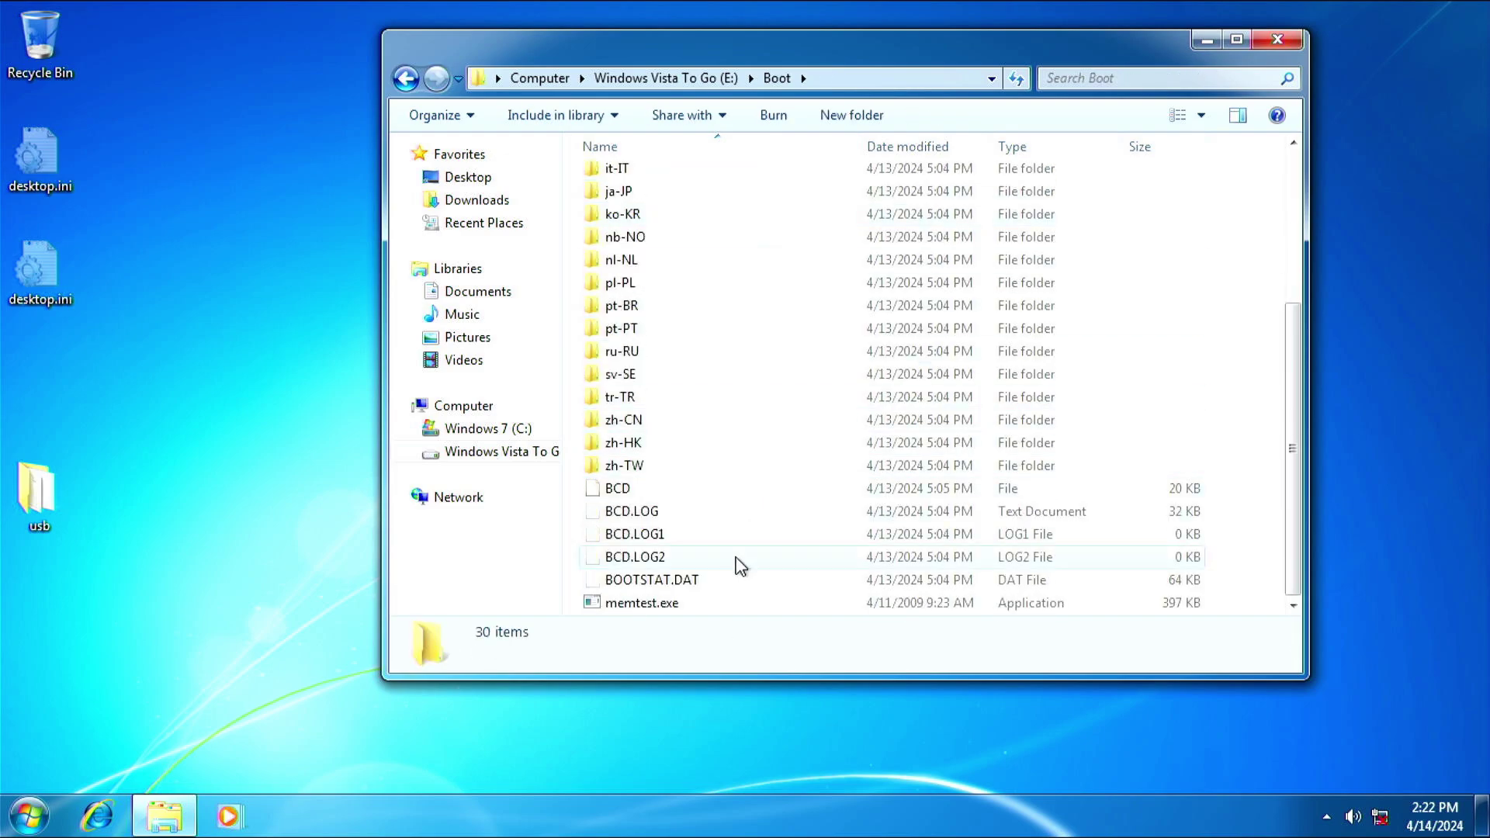
{"action": "double_click", "coordinate": [752, 511]}
{"action": "key", "text": "alt+F4"}
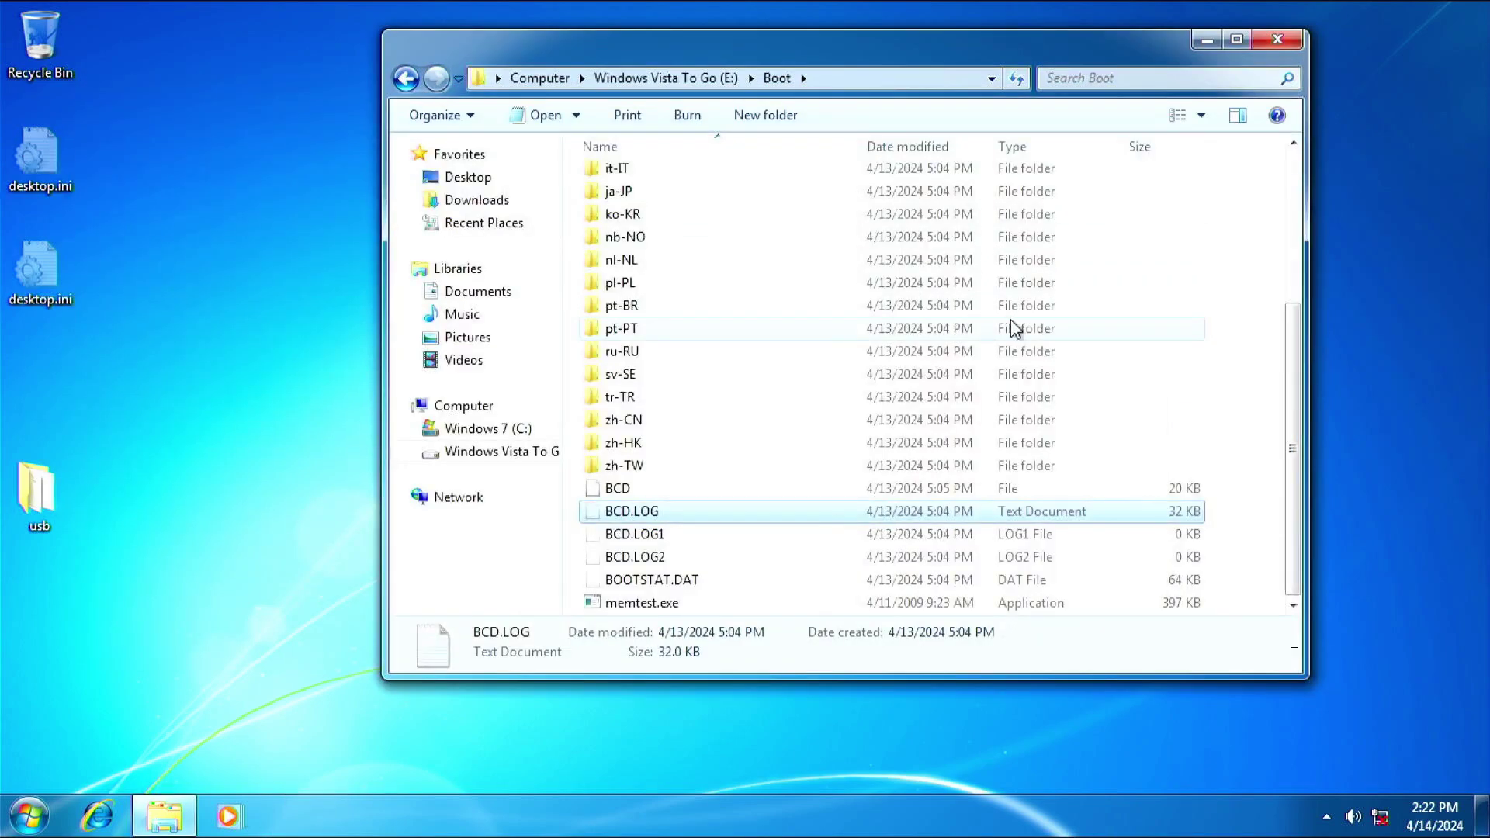
{"action": "key", "text": "Down"}
{"action": "key", "text": "Return"}
{"action": "key", "text": "Escape"}
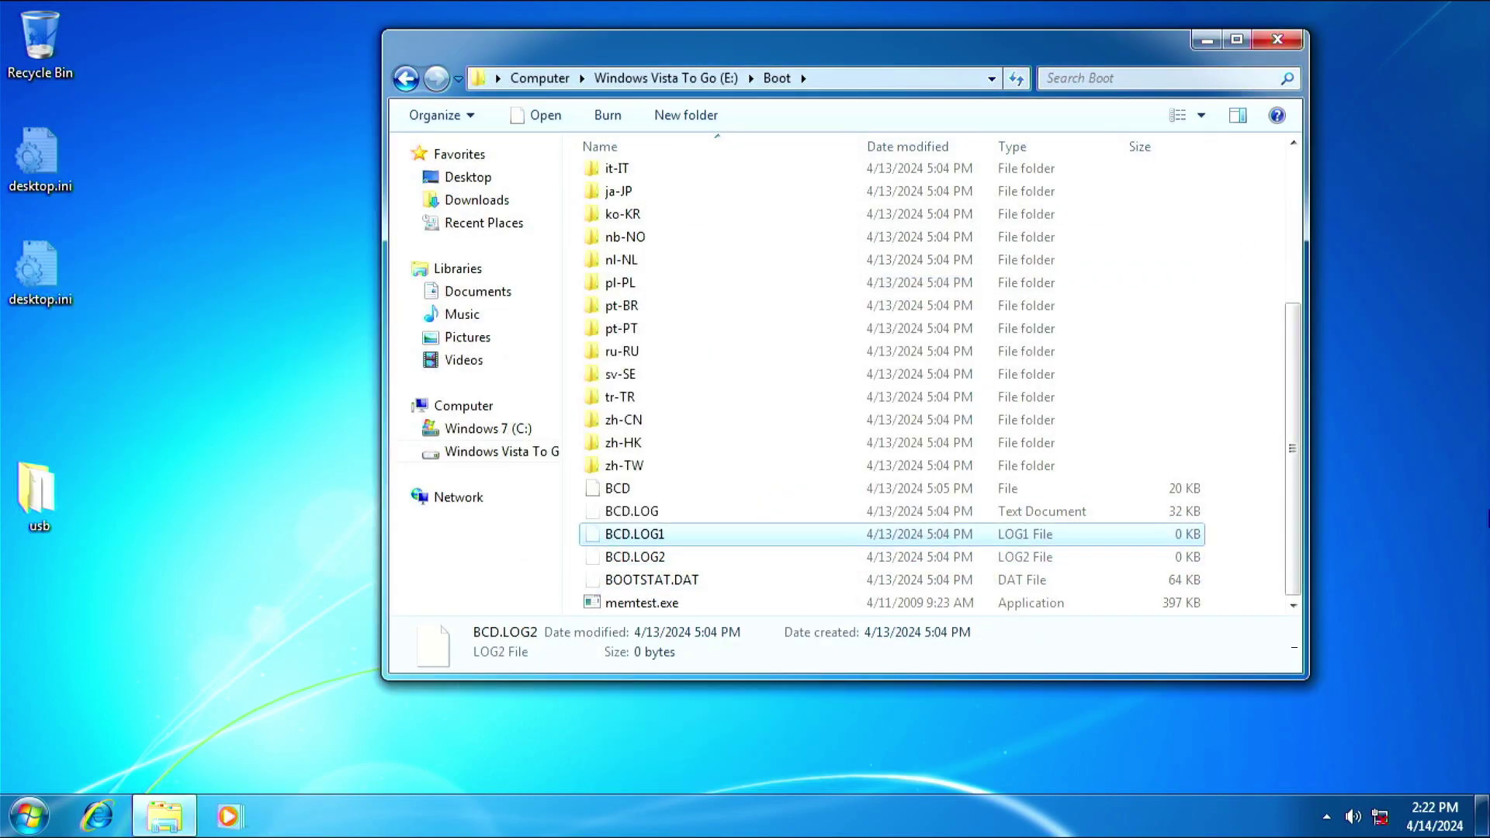
- Return to the root of the E: drive and open its Windows folder
{"action": "key", "text": "Up"}
{"action": "key", "text": "Up"}
{"action": "key", "text": "Up"}
{"action": "key", "text": "Up"}
{"action": "key", "text": "Up"}
{"action": "key", "text": "Up"}
{"action": "key", "text": "Up"}
{"action": "key", "text": "Up"}
{"action": "key", "text": "Up"}
{"action": "key", "text": "Up"}
{"action": "key", "text": "Up"}
{"action": "key", "text": "Up"}
{"action": "key", "text": "Up"}
{"action": "key", "text": "Up"}
{"action": "key", "text": "Up"}
{"action": "key", "text": "Up"}
{"action": "key", "text": "Up"}
{"action": "key", "text": "Up"}
{"action": "key", "text": "Up"}
{"action": "key", "text": "Up"}
{"action": "key", "text": "BackSpace"}
{"action": "key", "text": "Down"}
{"action": "key", "text": "Down"}
{"action": "key", "text": "Down"}
{"action": "key", "text": "Down"}
{"action": "key", "text": "Down"}
{"action": "key", "text": "Down"}
{"action": "key", "text": "Down"}
{"action": "key", "text": "Down"}
{"action": "key", "text": "Down"}
{"action": "key", "text": "Return"}
- Look through the Windows folder listing for a folder that could hold the boot log files
{"action": "key", "text": "Down"}
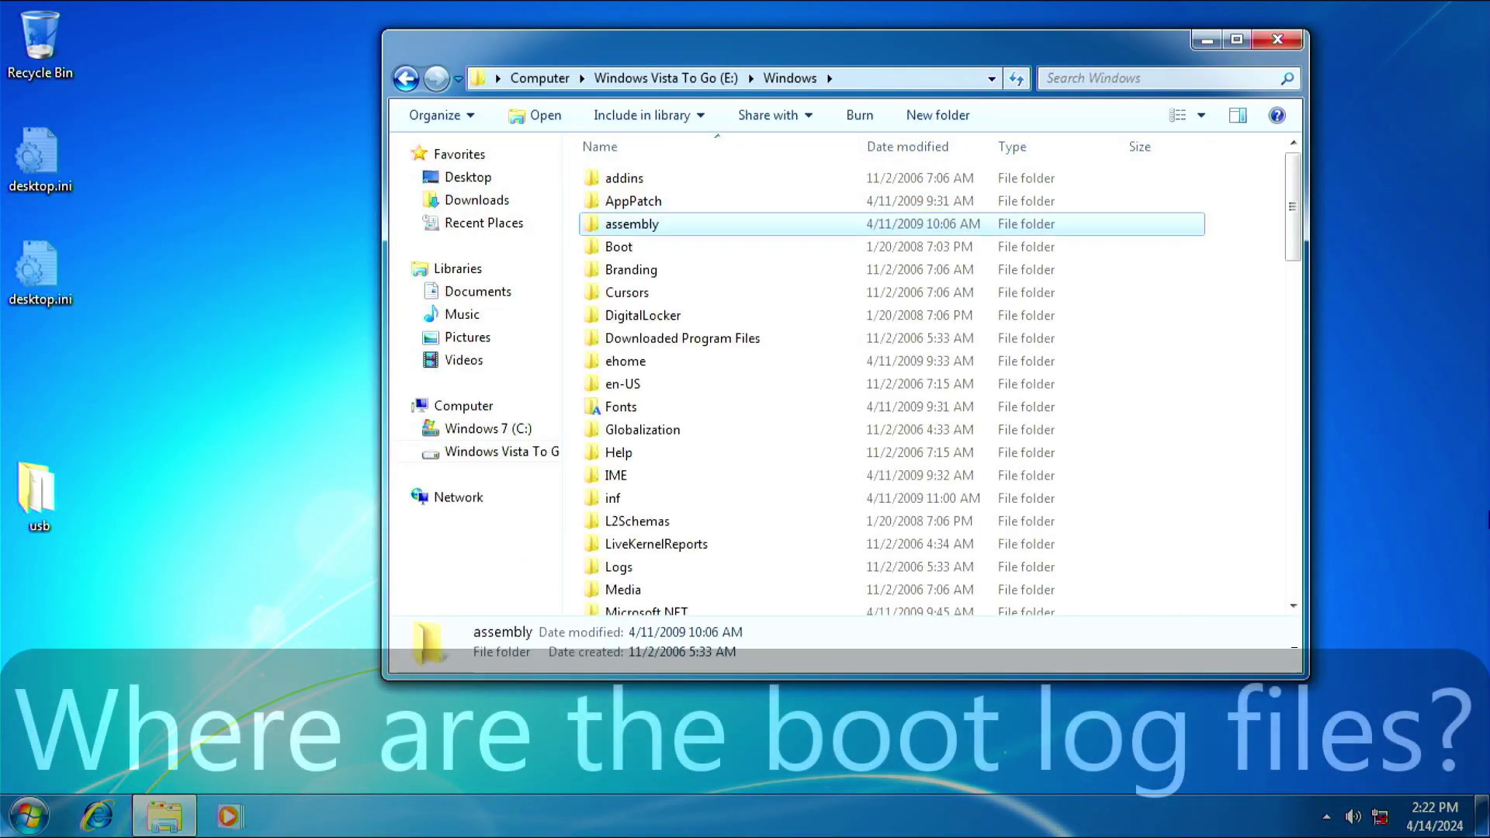
{"action": "key", "text": "Down"}
{"action": "key", "text": "Down"}
{"action": "key", "text": "Down"}
{"action": "key", "text": "Down"}
{"action": "key", "text": "Down"}
{"action": "key", "text": "Down"}
{"action": "key", "text": "Down"}
{"action": "key", "text": "Down"}
{"action": "key", "text": "Down"}
{"action": "key", "text": "Down"}
{"action": "key", "text": "Down"}
{"action": "key", "text": "Down"}
{"action": "key", "text": "Down"}
{"action": "key", "text": "Down"}
{"action": "key", "text": "Down"}
{"action": "key", "text": "Down"}
{"action": "key", "text": "Down"}
{"action": "key", "text": "Down"}
{"action": "key", "text": "Down"}
{"action": "key", "text": "Down"}
{"action": "key", "text": "Up"}
{"action": "key", "text": "Up"}
{"action": "key", "text": "Up"}
{"action": "key", "text": "Up"}
{"action": "key", "text": "Up"}
{"action": "key", "text": "Up"}
{"action": "key", "text": "Up"}
{"action": "key", "text": "Up"}
{"action": "key", "text": "Up"}
{"action": "key", "text": "Up"}
{"action": "key", "text": "Up"}
{"action": "key", "text": "Up"}
{"action": "key", "text": "Up"}
{"action": "key", "text": "Up"}
{"action": "key", "text": "Up"}
{"action": "key", "text": "Up"}
{"action": "key", "text": "Up"}
{"action": "key", "text": "Up"}
- Open subfolders of the Windows folder to check them for boot logs, going back out after each
{"action": "key", "text": "Down"}
{"action": "key", "text": "Down"}
{"action": "key", "text": "Down"}
{"action": "key", "text": "Down"}
{"action": "key", "text": "Down"}
{"action": "key", "text": "Down"}
{"action": "key", "text": "Down"}
{"action": "key", "text": "Down"}
{"action": "key", "text": "Down"}
{"action": "key", "text": "Down"}
{"action": "key", "text": "Down"}
{"action": "key", "text": "Down"}
{"action": "key", "text": "Return"}
{"action": "key", "text": "Return"}
{"action": "key", "text": "BackSpace"}
{"action": "key", "text": "Down"}
{"action": "key", "text": "Return"}
{"action": "double_click", "coordinate": [636, 179]}
{"action": "key", "text": "BackSpace"}
{"action": "key", "text": "BackSpace"}
- Scan the folder listing once more for log files and reopen the Windows folder on the E: drive
{"action": "scroll", "coordinate": [706, 326], "scroll_direction": "down", "scroll_amount": 20}
{"action": "scroll", "coordinate": [713, 589], "scroll_direction": "up", "scroll_amount": 1}
{"action": "scroll", "coordinate": [715, 604], "scroll_direction": "up", "scroll_amount": 15}
{"action": "key", "text": "BackSpace"}
{"action": "key", "text": "Return"}
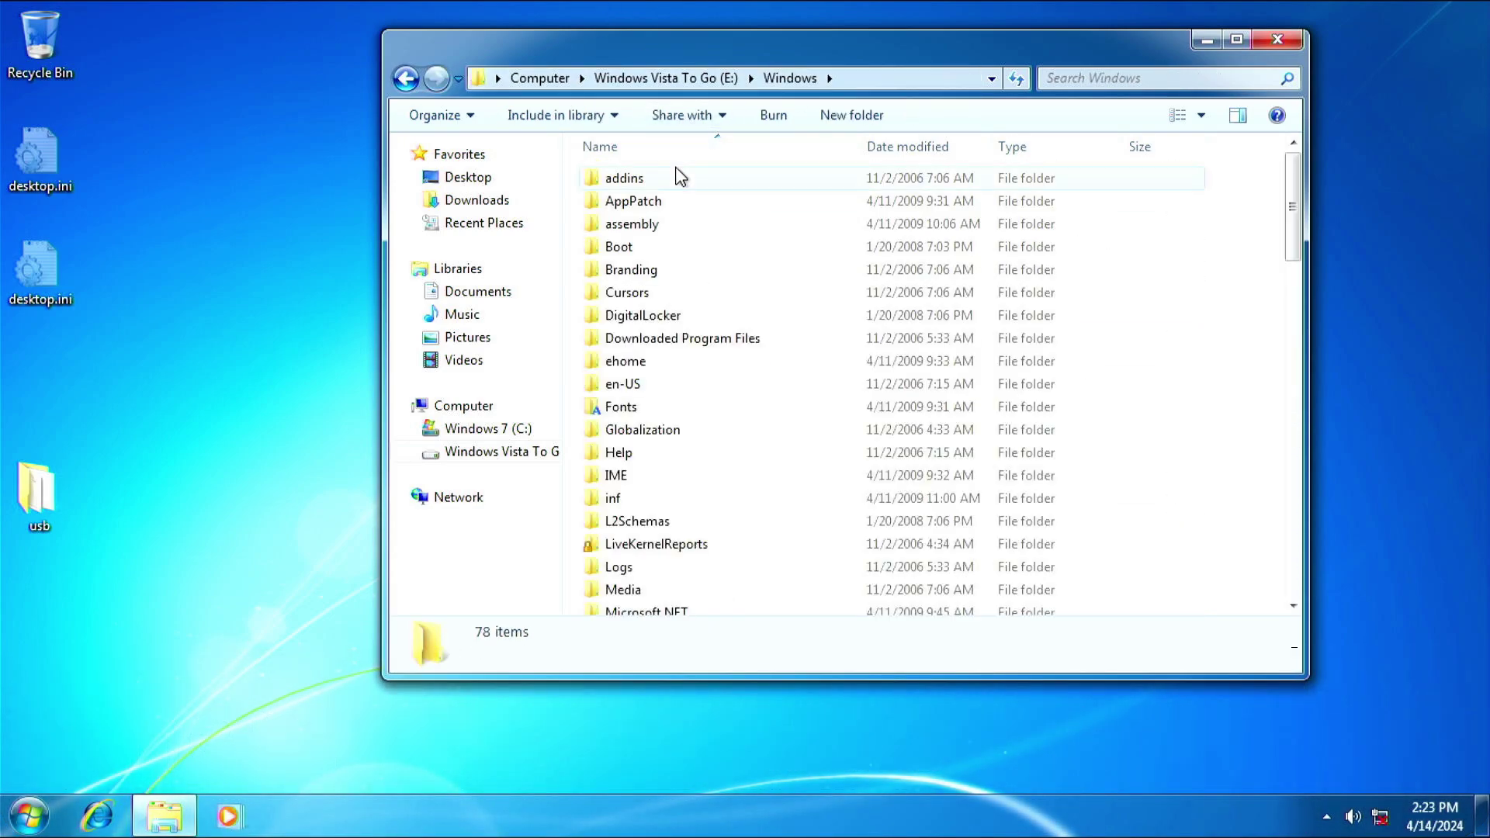
- Inspect the Boot folder inside Windows and its DVD subfolder
{"action": "double_click", "coordinate": [702, 246]}
{"action": "double_click", "coordinate": [688, 185]}
{"action": "key", "text": "BackSpace"}
- Find cmd and launch it as administrator, approving the elevation request
{"action": "key", "text": "super"}
{"action": "type", "text": "cmd"}
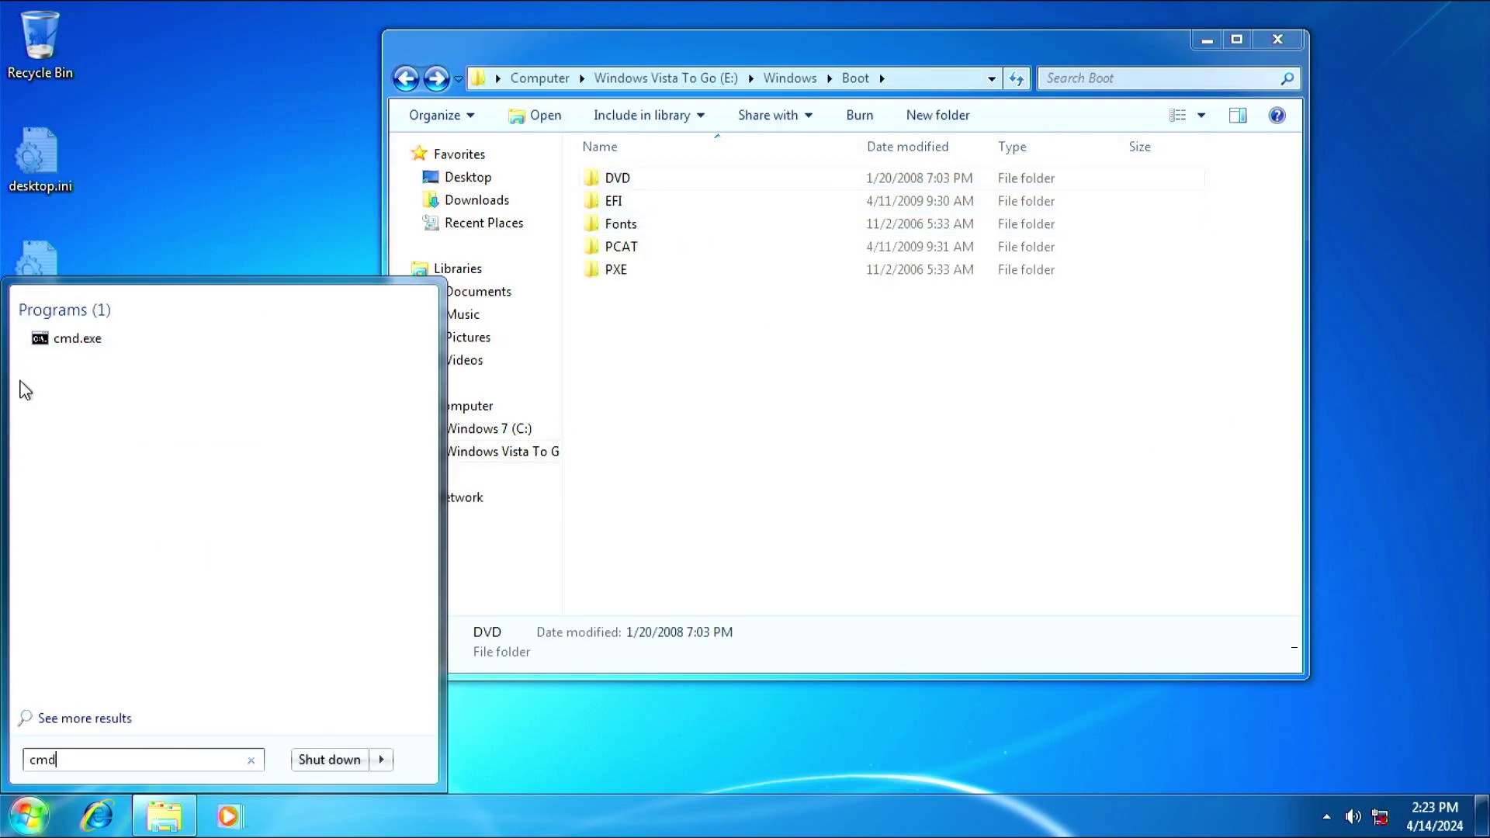
{"action": "right_click", "coordinate": [37, 340]}
{"action": "left_click", "coordinate": [85, 385]}
{"action": "left_click", "coordinate": [359, 511]}
- Run bcdedit and review the listed boot entries
{"action": "type", "text": "bcdedit"}
{"action": "key", "text": "Return"}
{"action": "left_click_drag", "start_coordinate": [668, 210], "coordinate": [764, 140]}
{"action": "scroll", "coordinate": [914, 235], "scroll_direction": "down", "scroll_amount": 1}
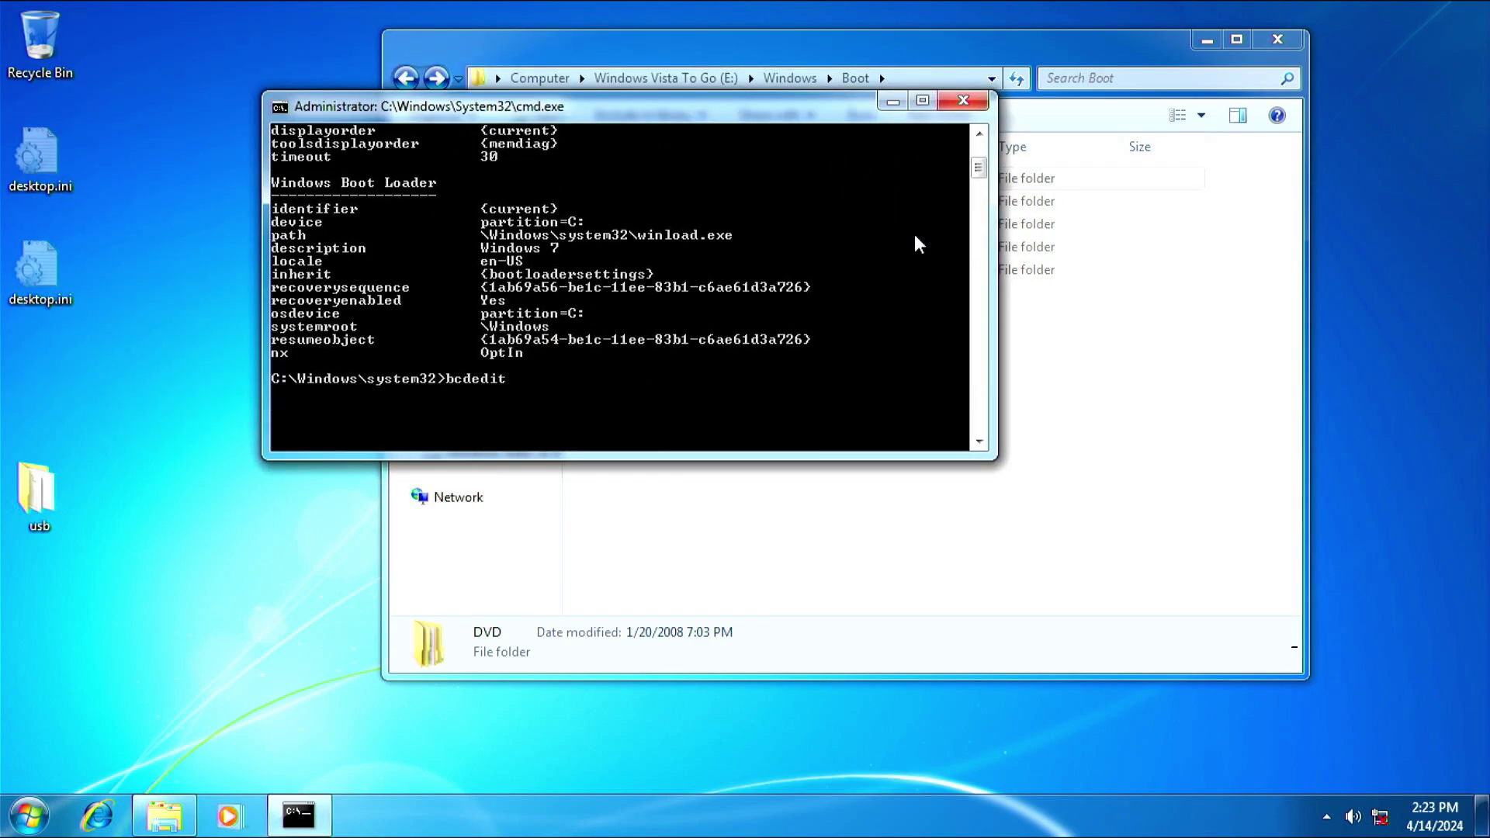
- Switch back to Explorer and open the Boot folder in the E: root to locate the BCD file
{"action": "key", "text": "alt+Tab"}
{"action": "key", "text": "BackSpace"}
{"action": "key", "text": "BackSpace"}
{"action": "key", "text": "Up"}
{"action": "key", "text": "Up"}
{"action": "key", "text": "Up"}
{"action": "key", "text": "Up"}
{"action": "key", "text": "Up"}
{"action": "key", "text": "Up"}
{"action": "key", "text": "Up"}
{"action": "key", "text": "Up"}
{"action": "key", "text": "Up"}
{"action": "key", "text": "Return"}
{"action": "key", "text": "End"}
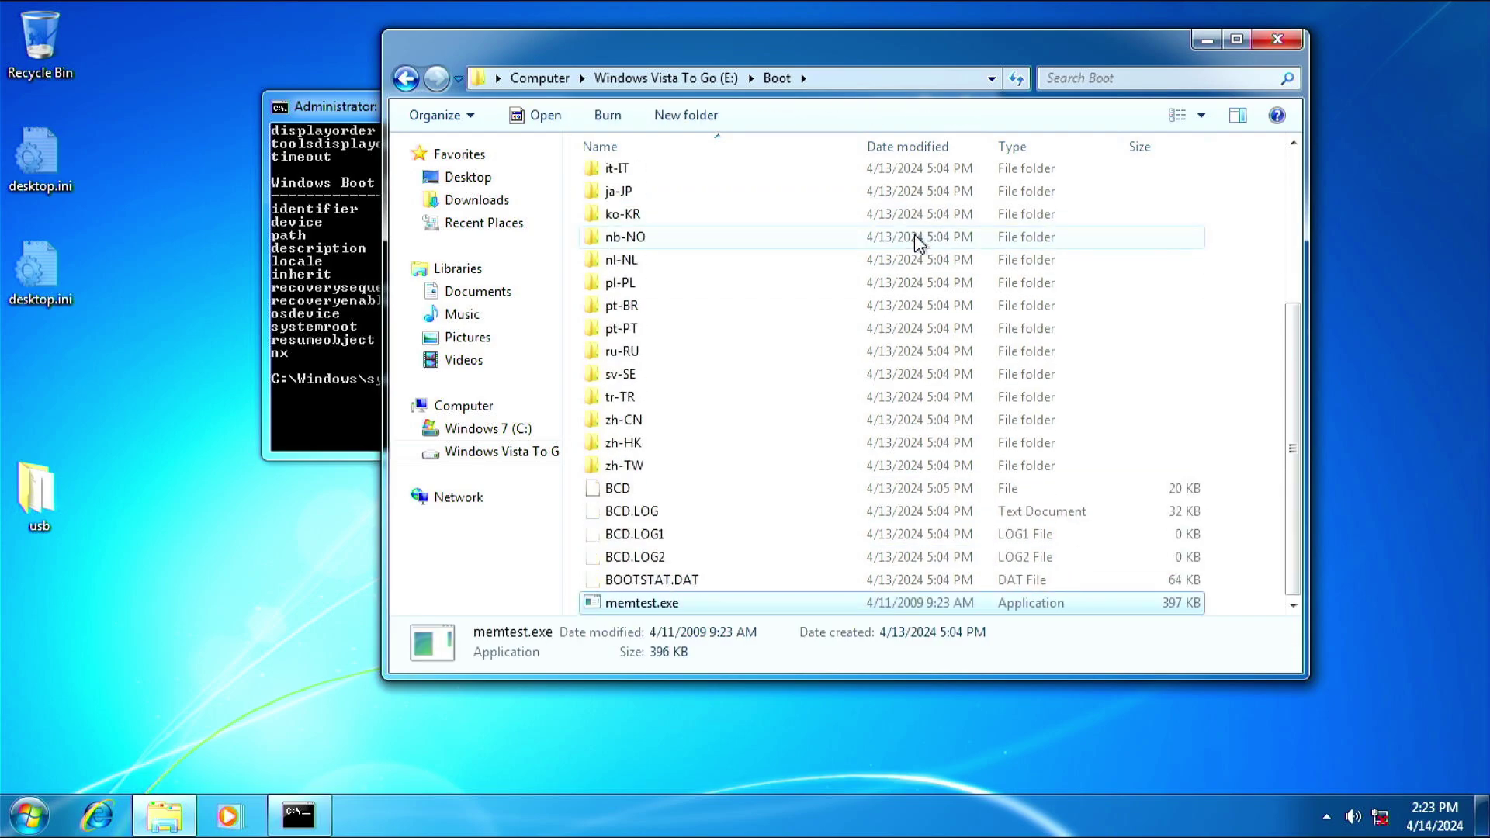
- Try to read the external drive's boot store in the command prompt with bcdedit e:\boot\bcd
{"action": "key", "text": "alt+Tab"}
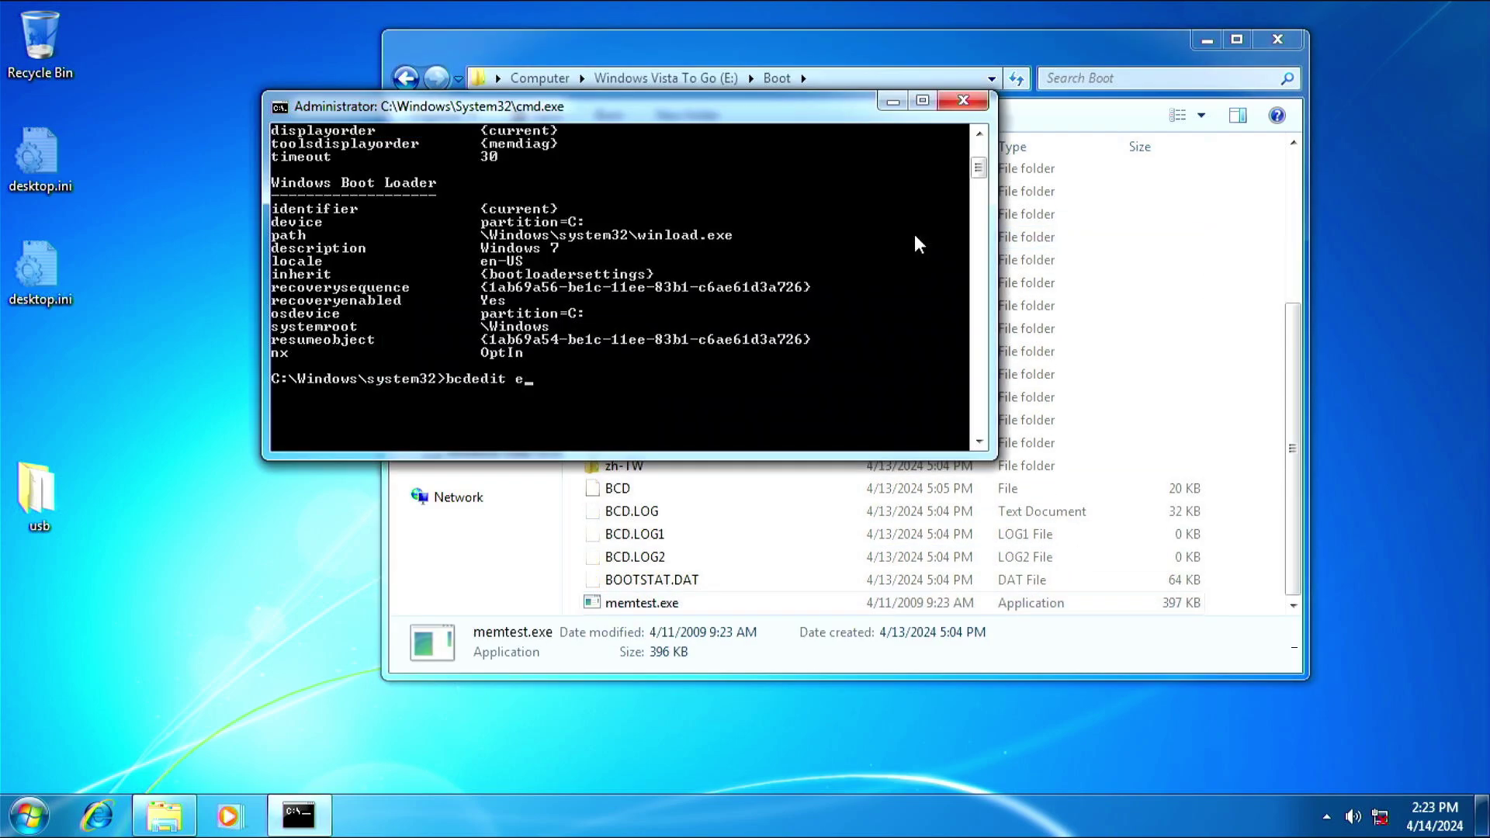
{"action": "type", "text": "\bcd"}
{"action": "key", "text": "Return"}
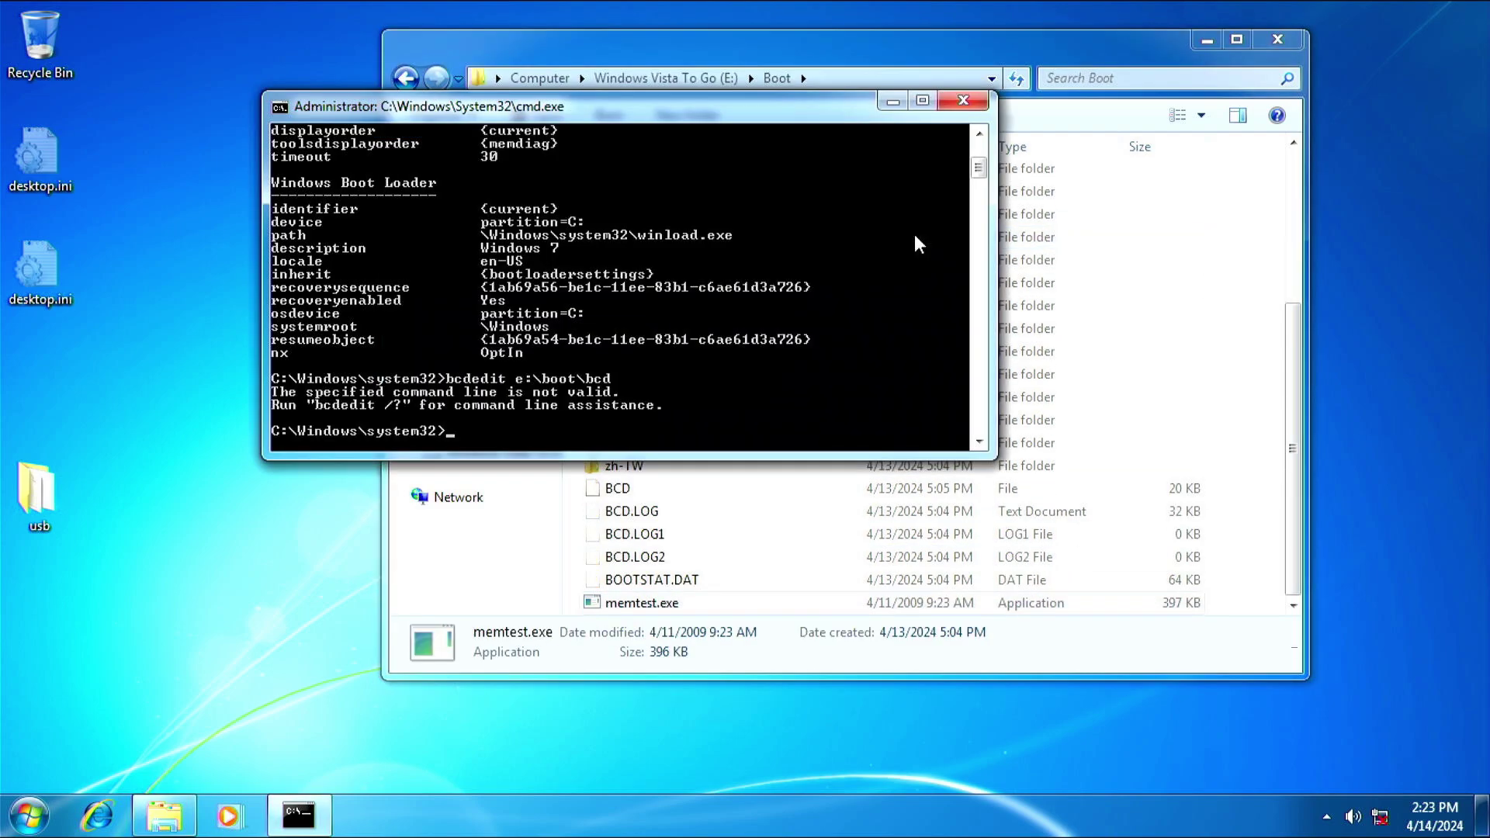
{"action": "key", "text": "Up"}
{"action": "key", "text": "Return"}
{"action": "key", "text": "Up"}
{"action": "key", "text": "Return"}
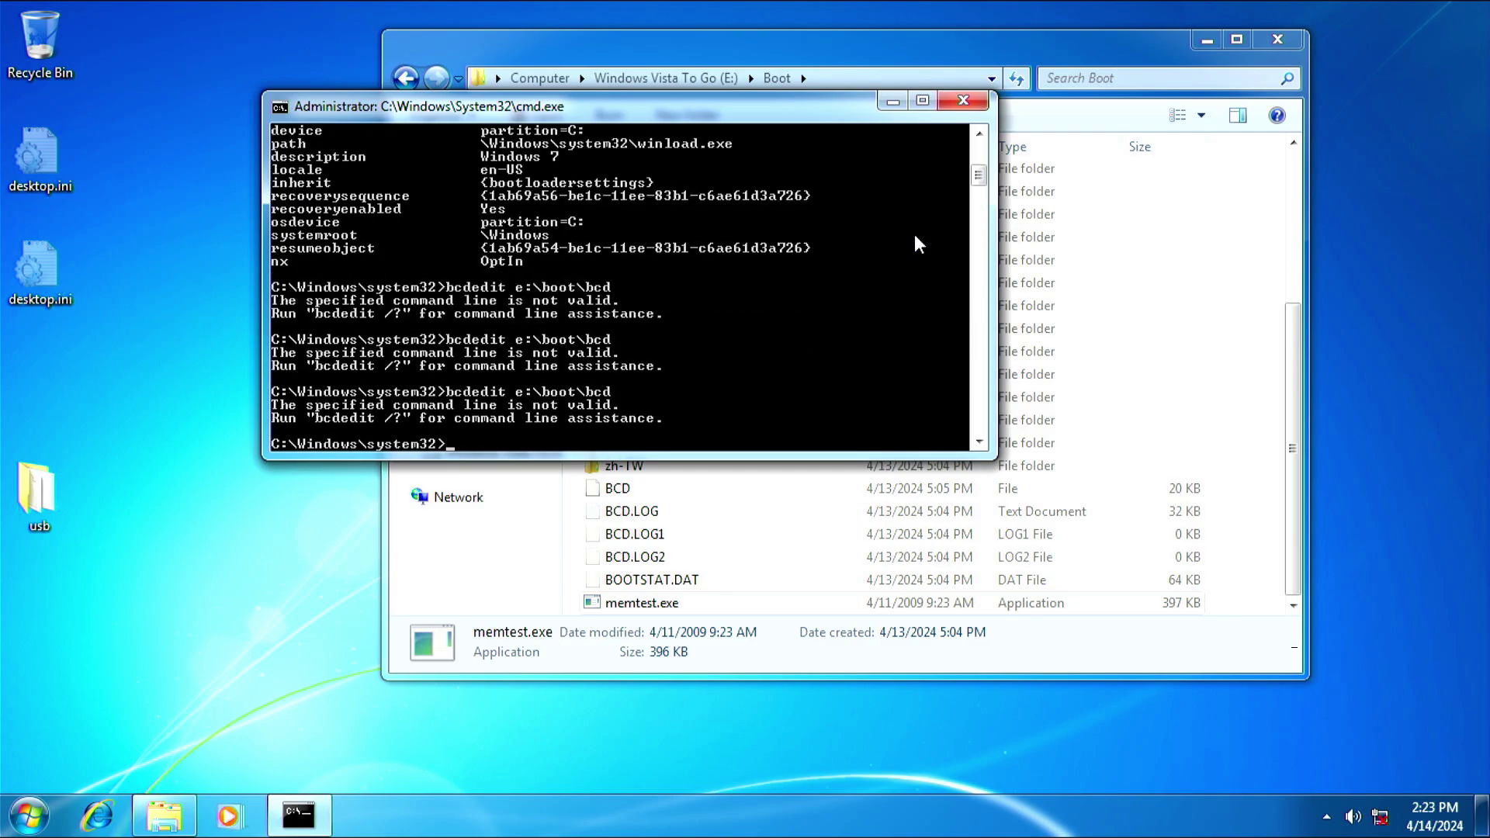
{"action": "type", "text": "\""}
{"action": "key", "text": "Return"}
- Display the bcdedit help with bcdedit /? and read through its list of commands
{"action": "type", "text": "bcdedit /?"}
{"action": "key", "text": "Return"}
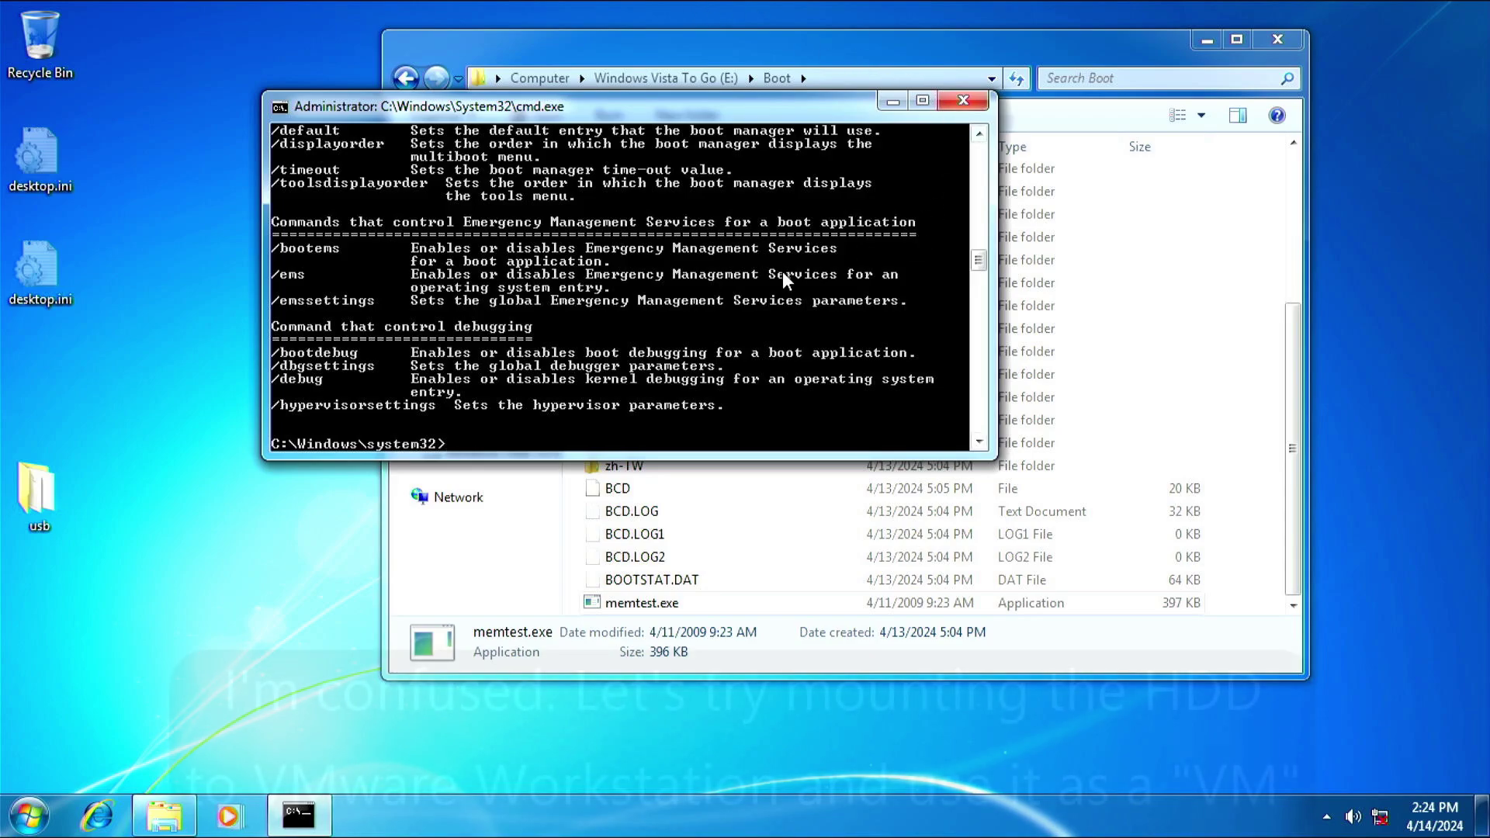
{"action": "scroll", "coordinate": [782, 277], "scroll_direction": "up", "scroll_amount": 1}
{"action": "scroll", "coordinate": [782, 271], "scroll_direction": "up", "scroll_amount": 8}
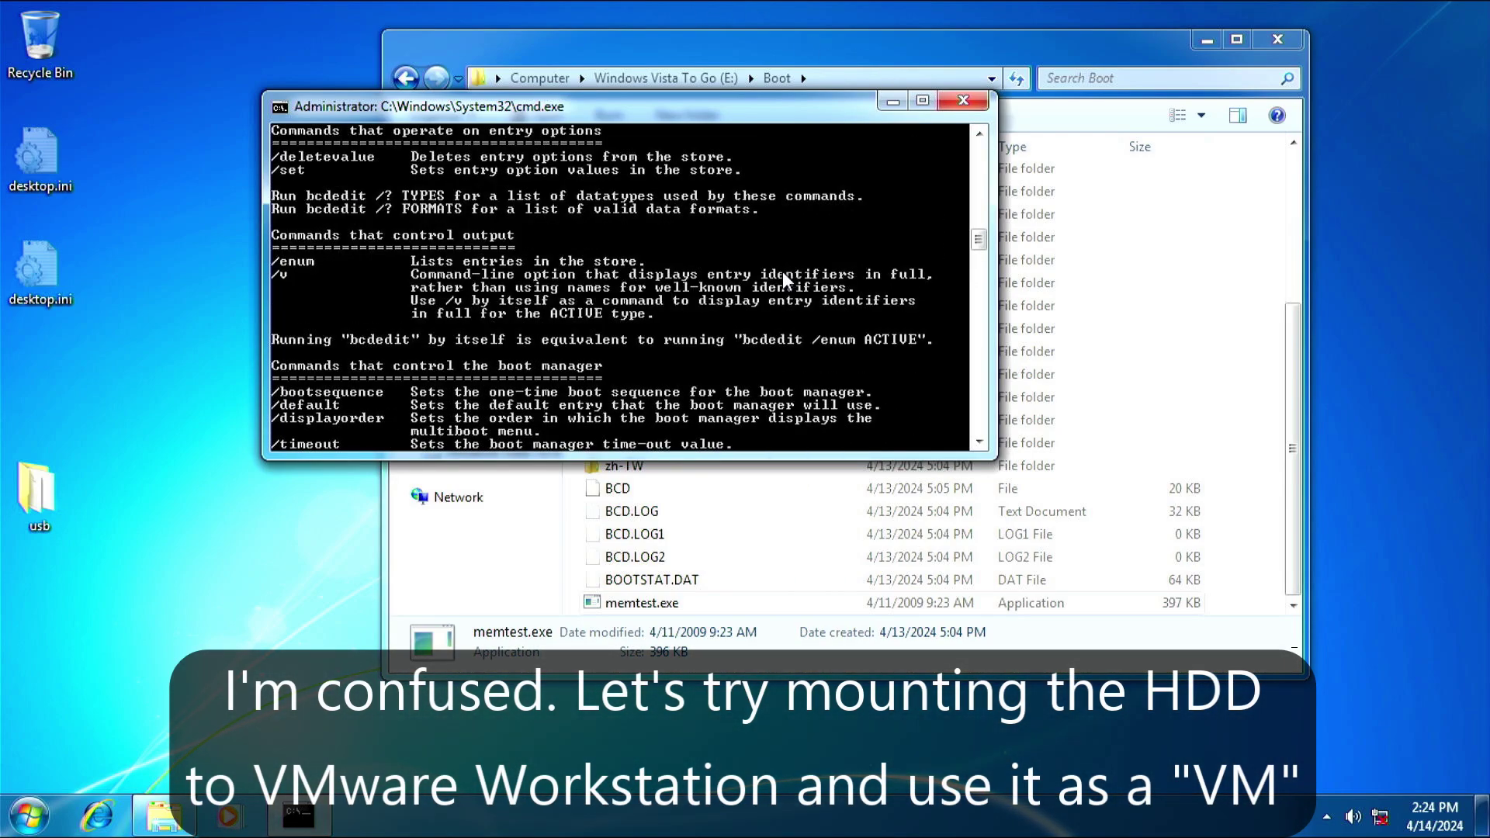
{"action": "scroll", "coordinate": [782, 281], "scroll_direction": "up", "scroll_amount": 2}
{"action": "scroll", "coordinate": [782, 271], "scroll_direction": "down", "scroll_amount": 11}
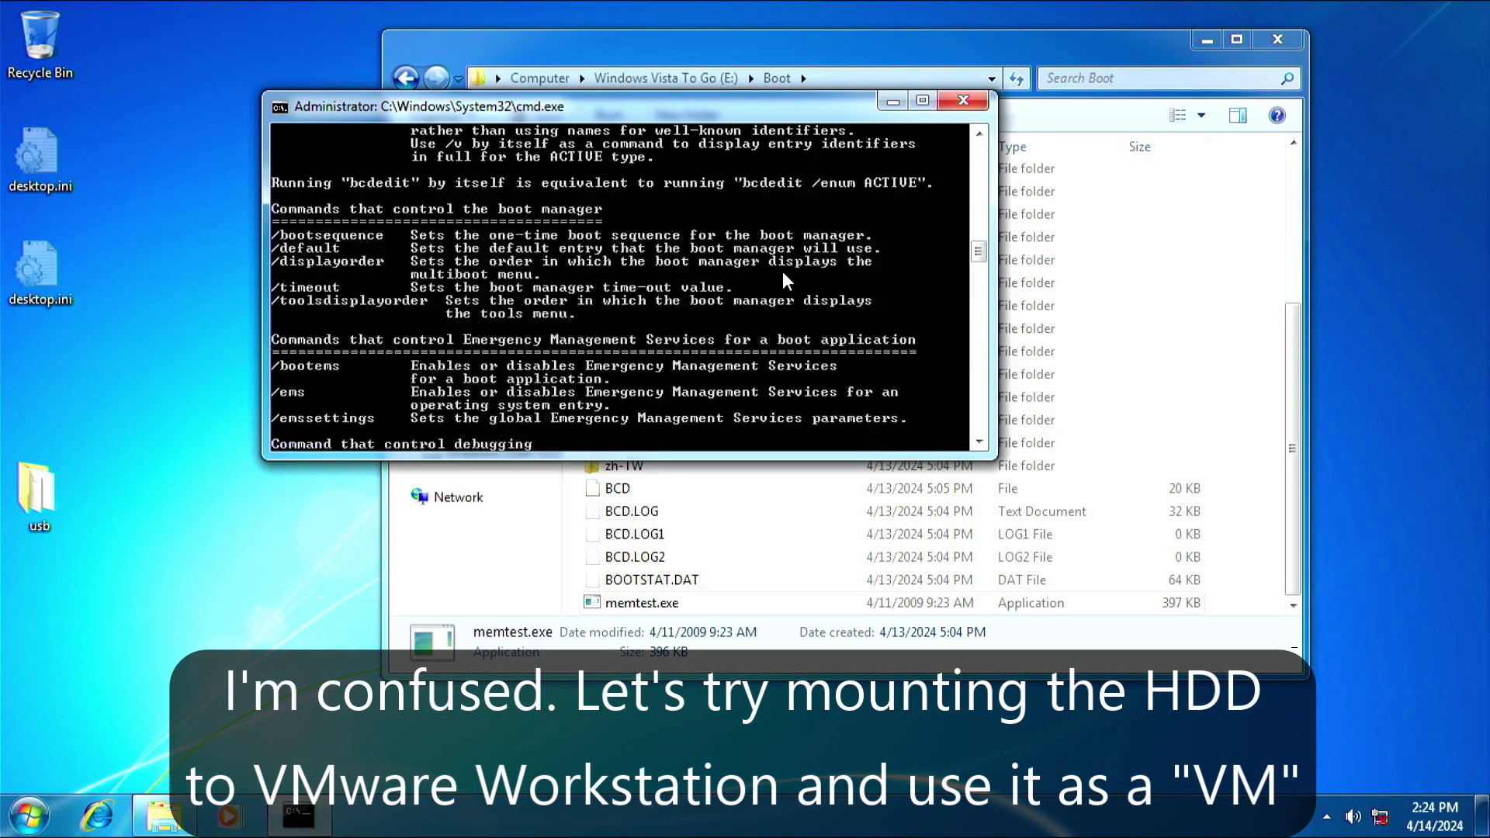
- Close the command prompt, Explorer window and driver installation dialog, and shut down the computer
{"action": "left_click", "coordinate": [963, 100]}
{"action": "left_click", "coordinate": [785, 488]}
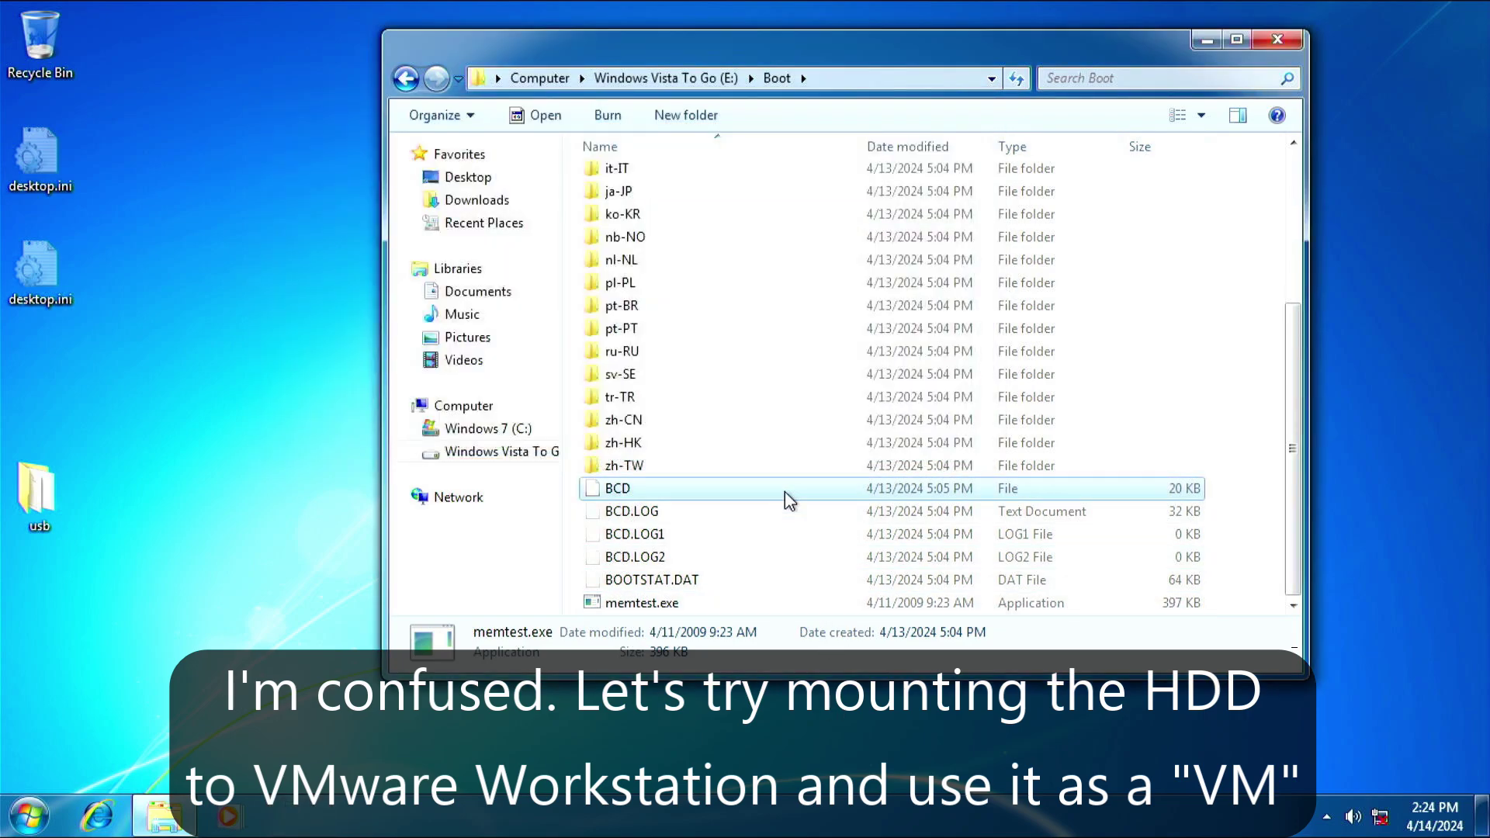
{"action": "scroll", "coordinate": [784, 491], "scroll_direction": "up", "scroll_amount": 4}
{"action": "left_click", "coordinate": [1268, 41]}
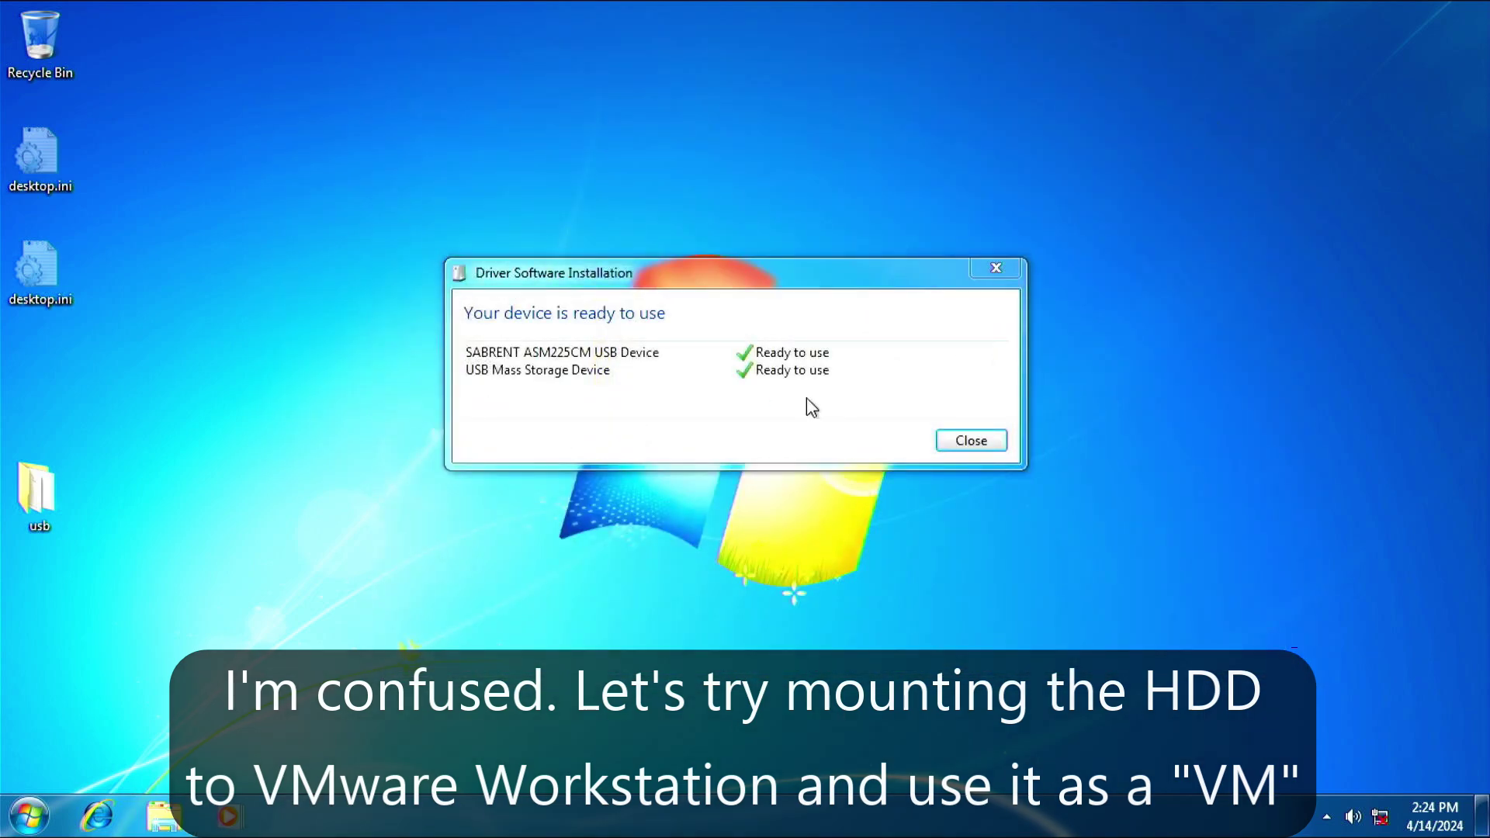
{"action": "left_click", "coordinate": [996, 270]}
{"action": "left_click", "coordinate": [30, 816]}
{"action": "left_click", "coordinate": [338, 757]}
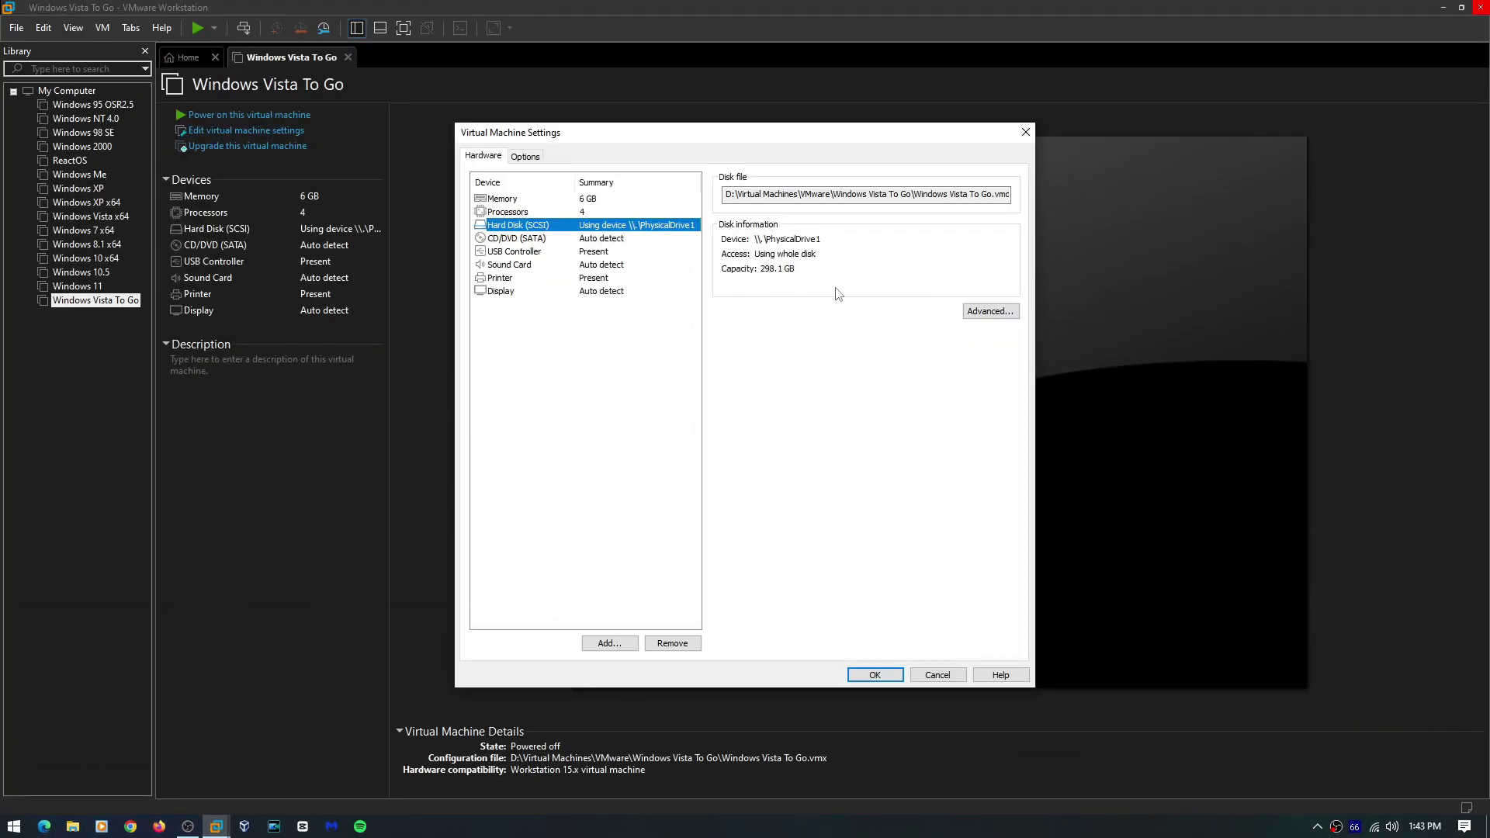
- Look up the Windows Vista To Go (E:) drive in Explorer, and close Explorer and the virtual machine settings
{"action": "key", "text": "super+e"}
{"action": "left_click_drag", "start_coordinate": [526, 582], "coordinate": [431, 556]}
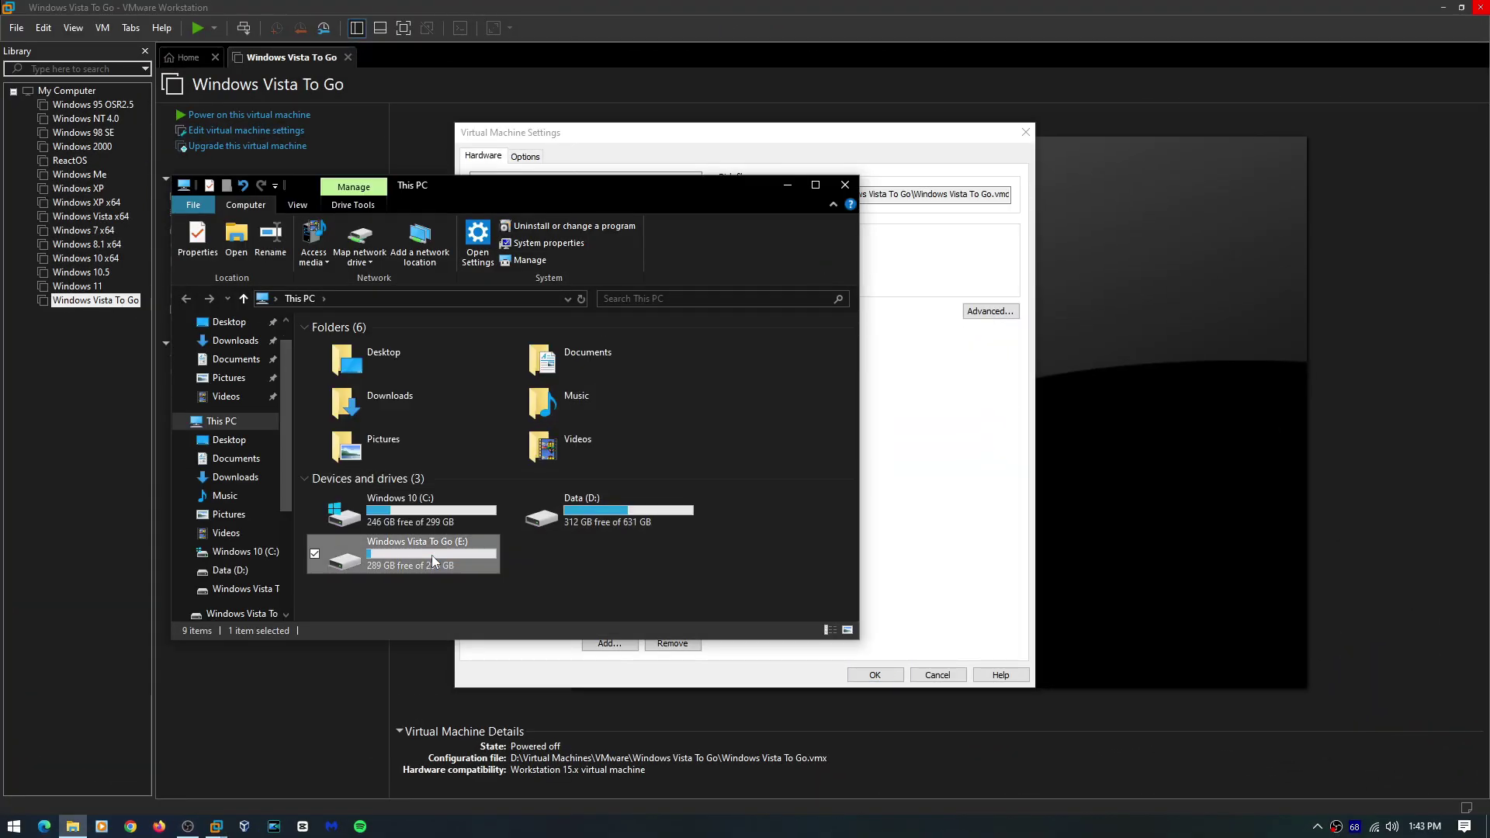
{"action": "left_click", "coordinate": [849, 185]}
{"action": "left_click", "coordinate": [1026, 132]}
- Try to power on the Windows Vista To Go virtual machine
{"action": "left_click", "coordinate": [362, 115]}
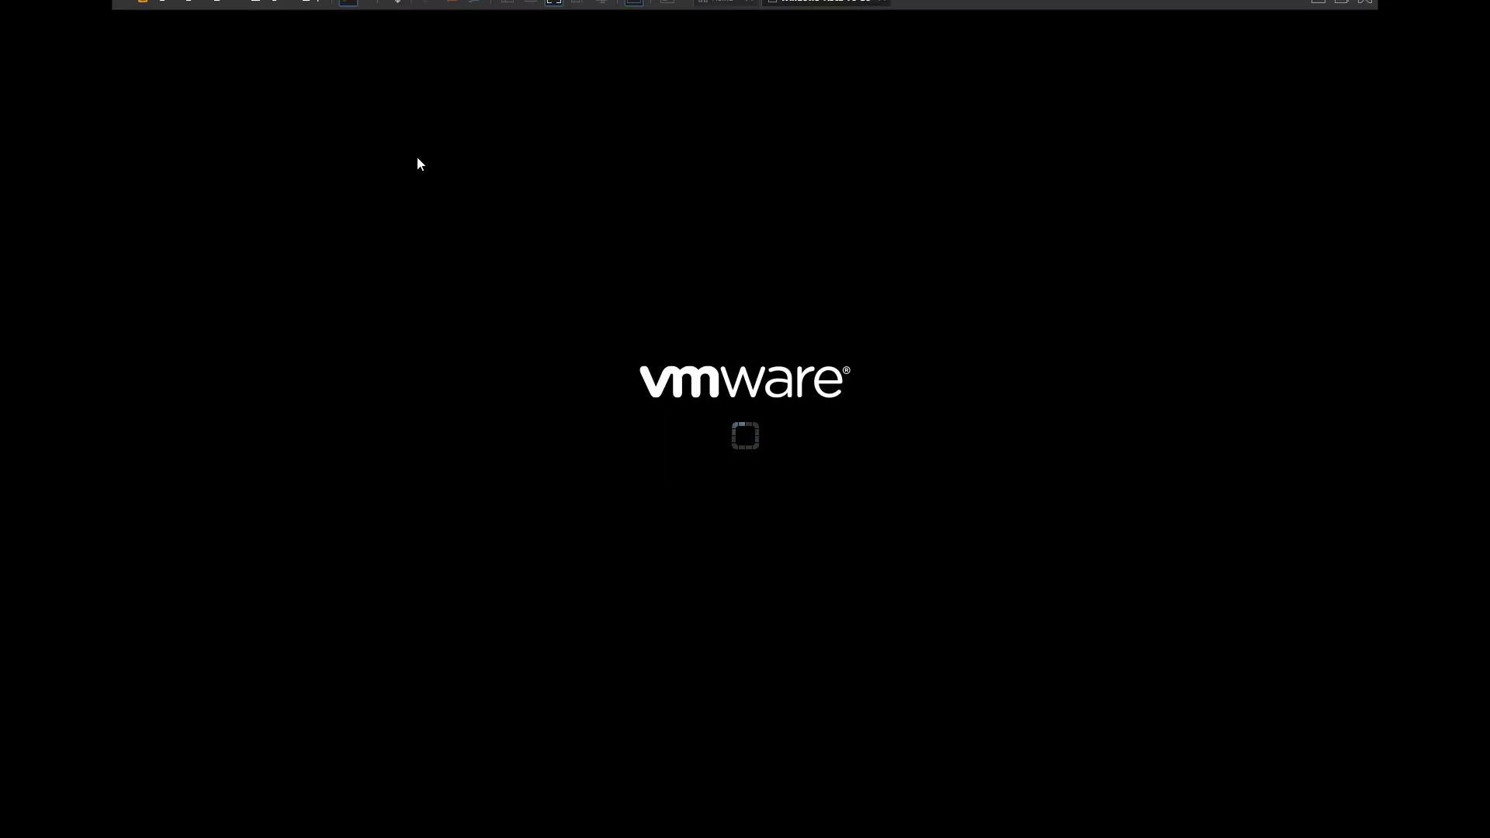
{"action": "left_click", "coordinate": [841, 465]}
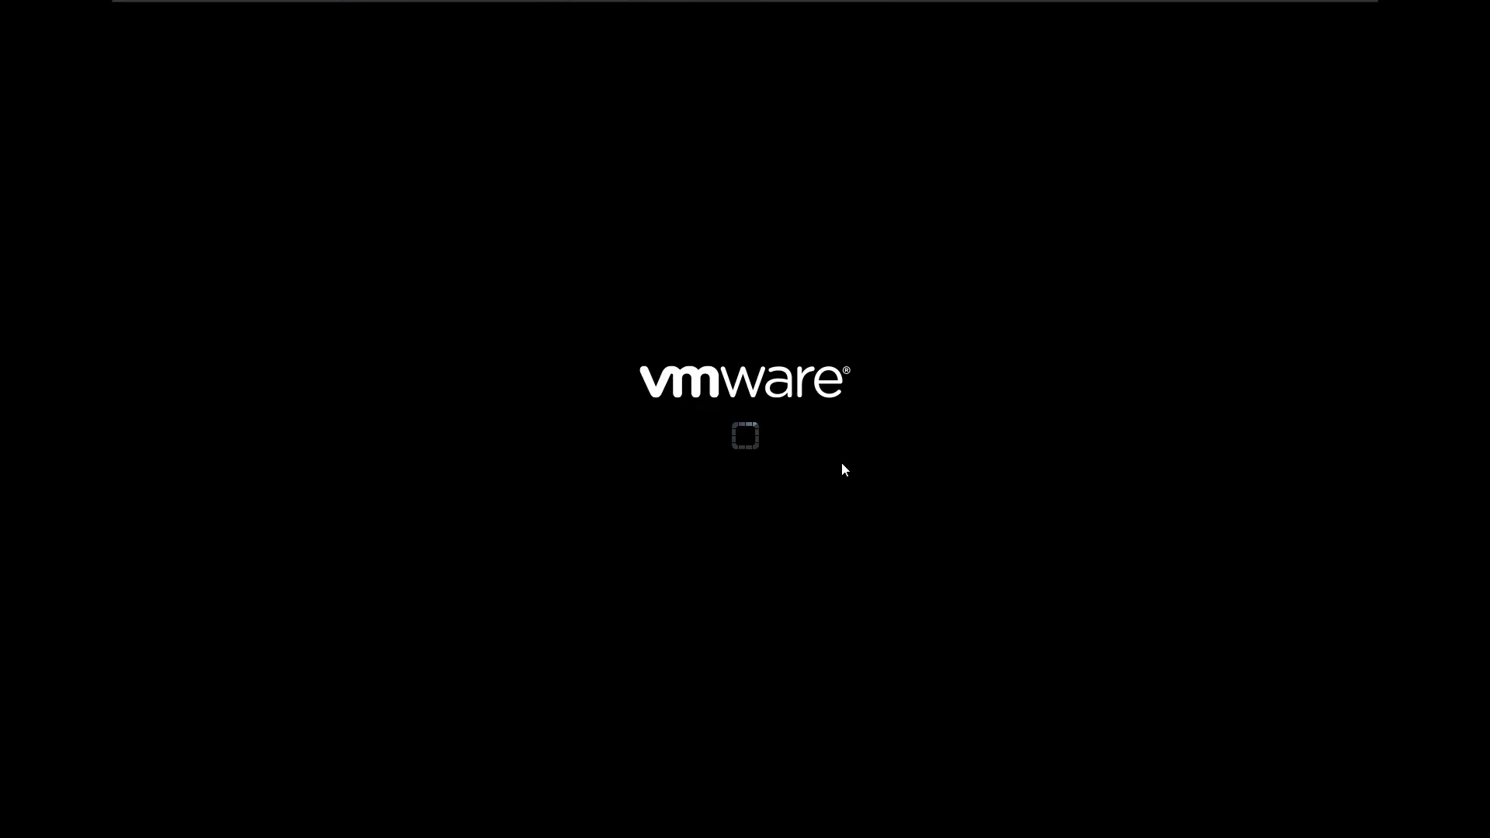
{"action": "left_click", "coordinate": [834, 482]}
{"action": "left_click", "coordinate": [293, 64]}
{"action": "left_click", "coordinate": [874, 687]}
- Check which processes are using the Windows Vista To Go (E:) drive with File Locksmith and expand the explorer.exe details
{"action": "key", "text": "super"}
{"action": "key", "text": "super+e"}
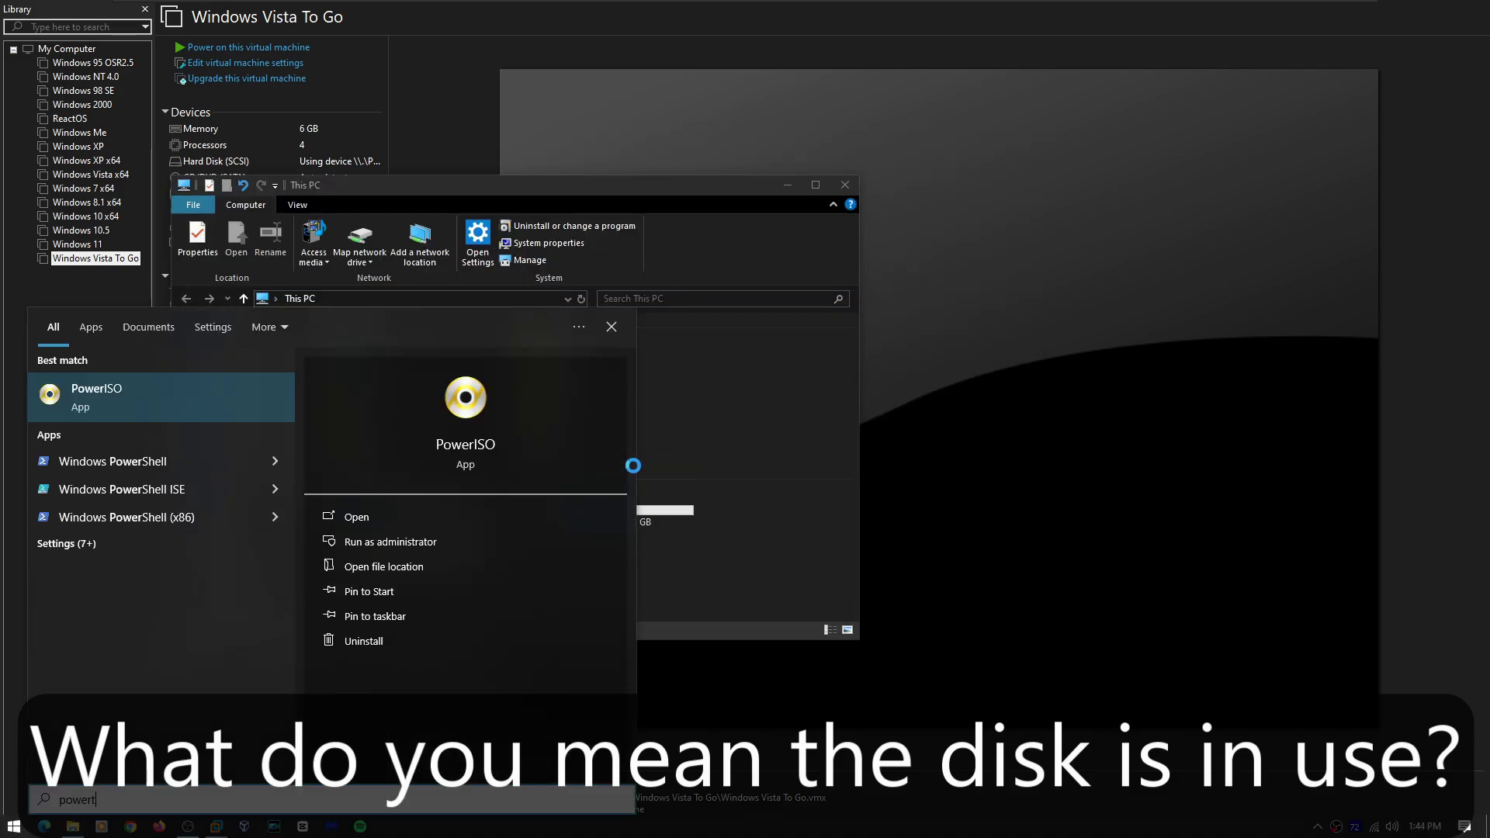
{"action": "right_click", "coordinate": [406, 555]}
{"action": "left_click", "coordinate": [476, 328]}
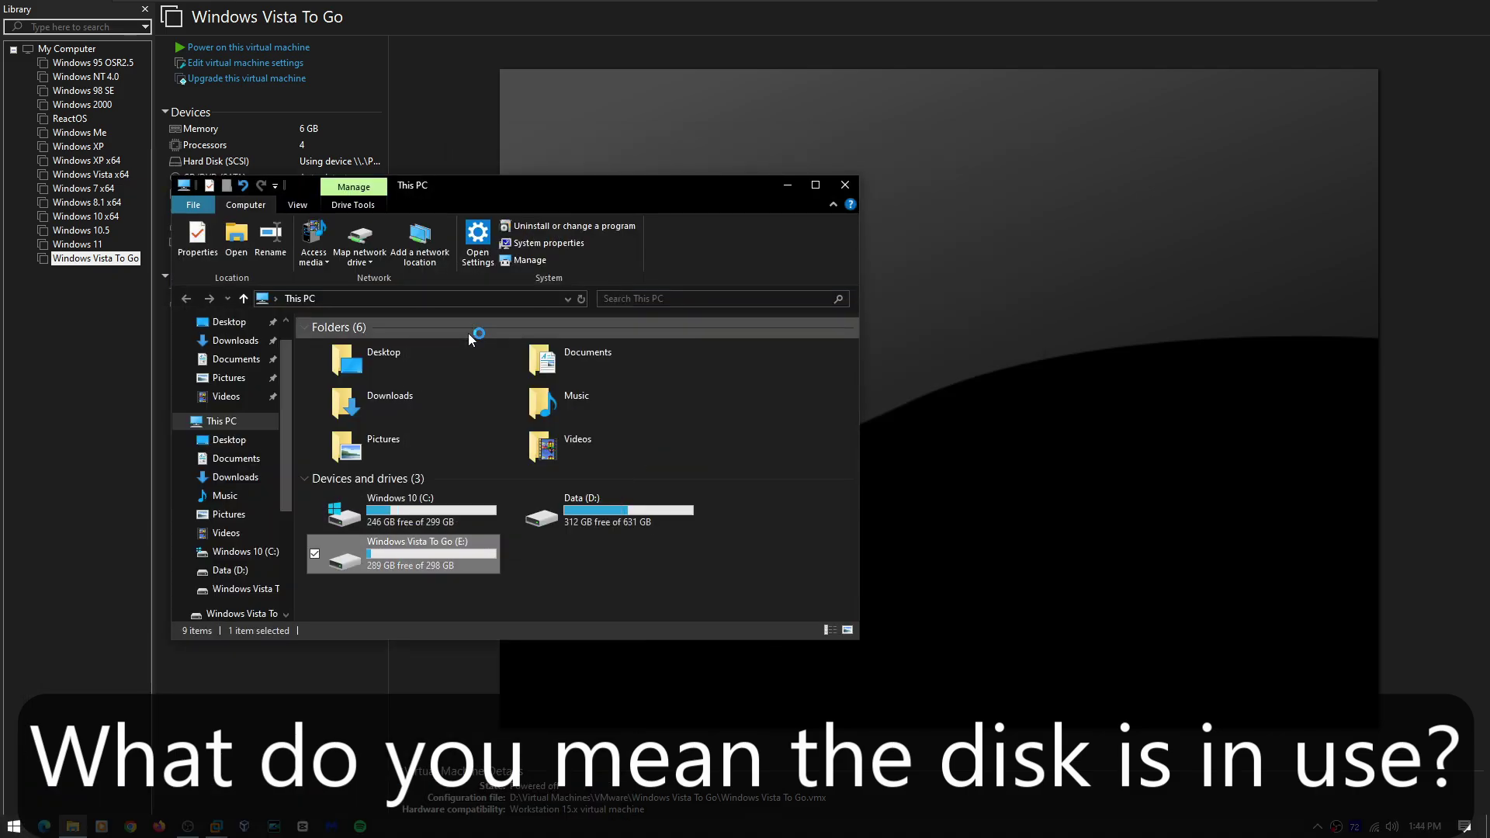
{"action": "left_click_drag", "start_coordinate": [383, 152], "coordinate": [904, 173]}
{"action": "left_click", "coordinate": [1174, 255]}
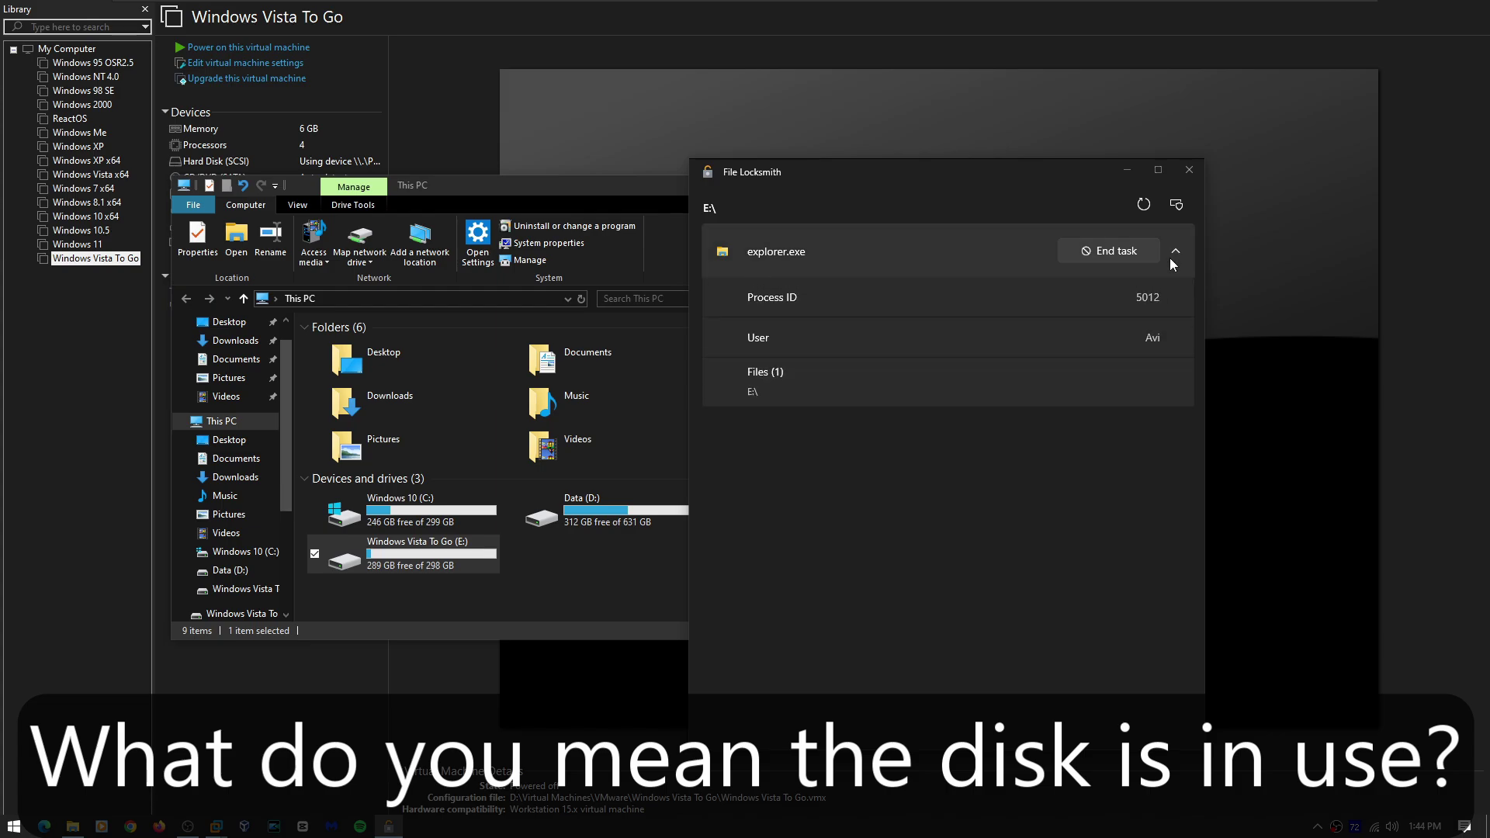
- Restart File Locksmith as administrator, end the explorer.exe task that is using E:, and close File Locksmith
{"action": "left_click", "coordinate": [1176, 205]}
{"action": "left_click", "coordinate": [665, 520]}
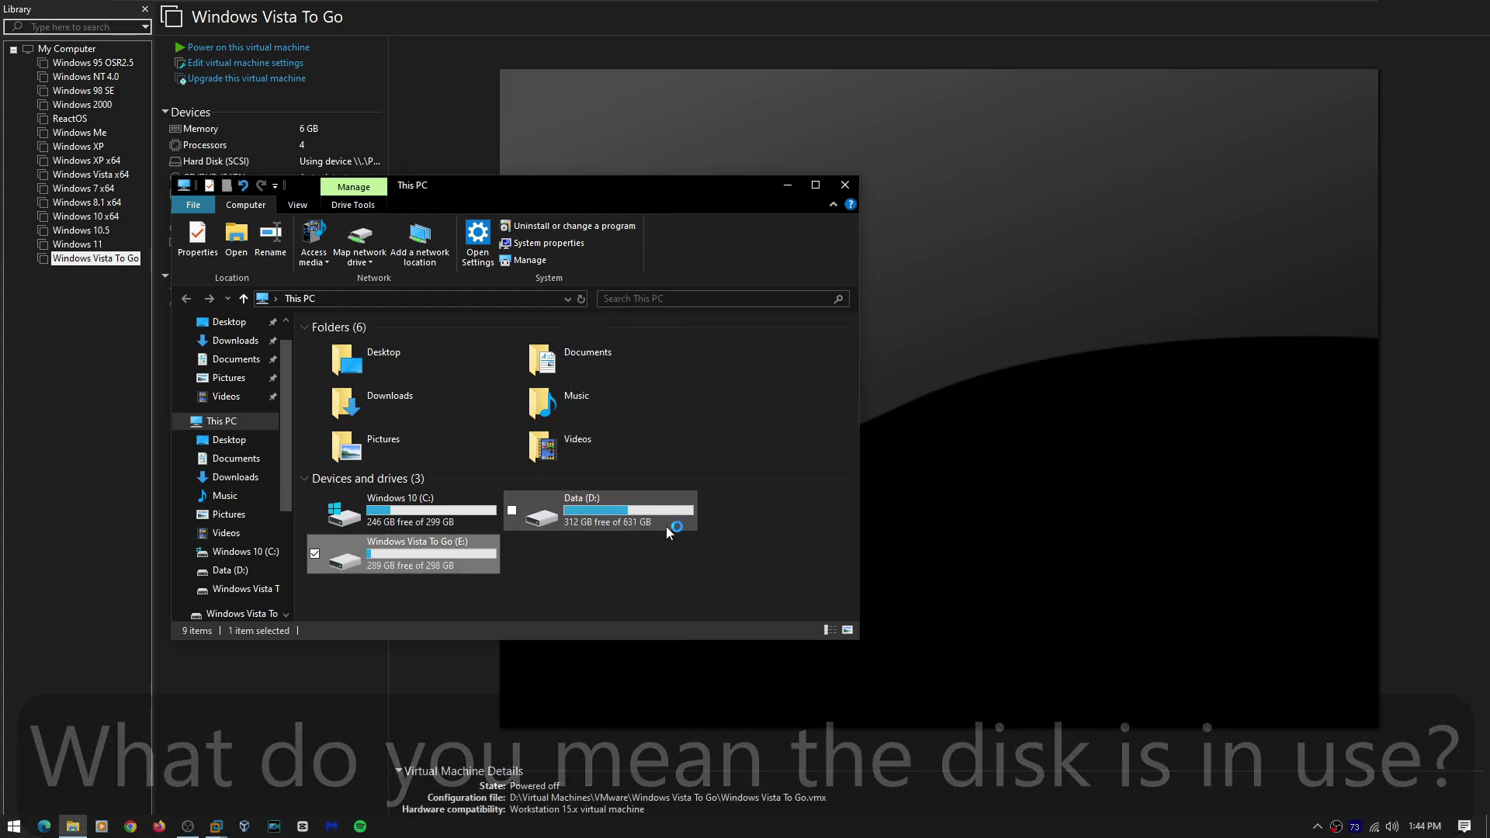
{"action": "left_click", "coordinate": [619, 249]}
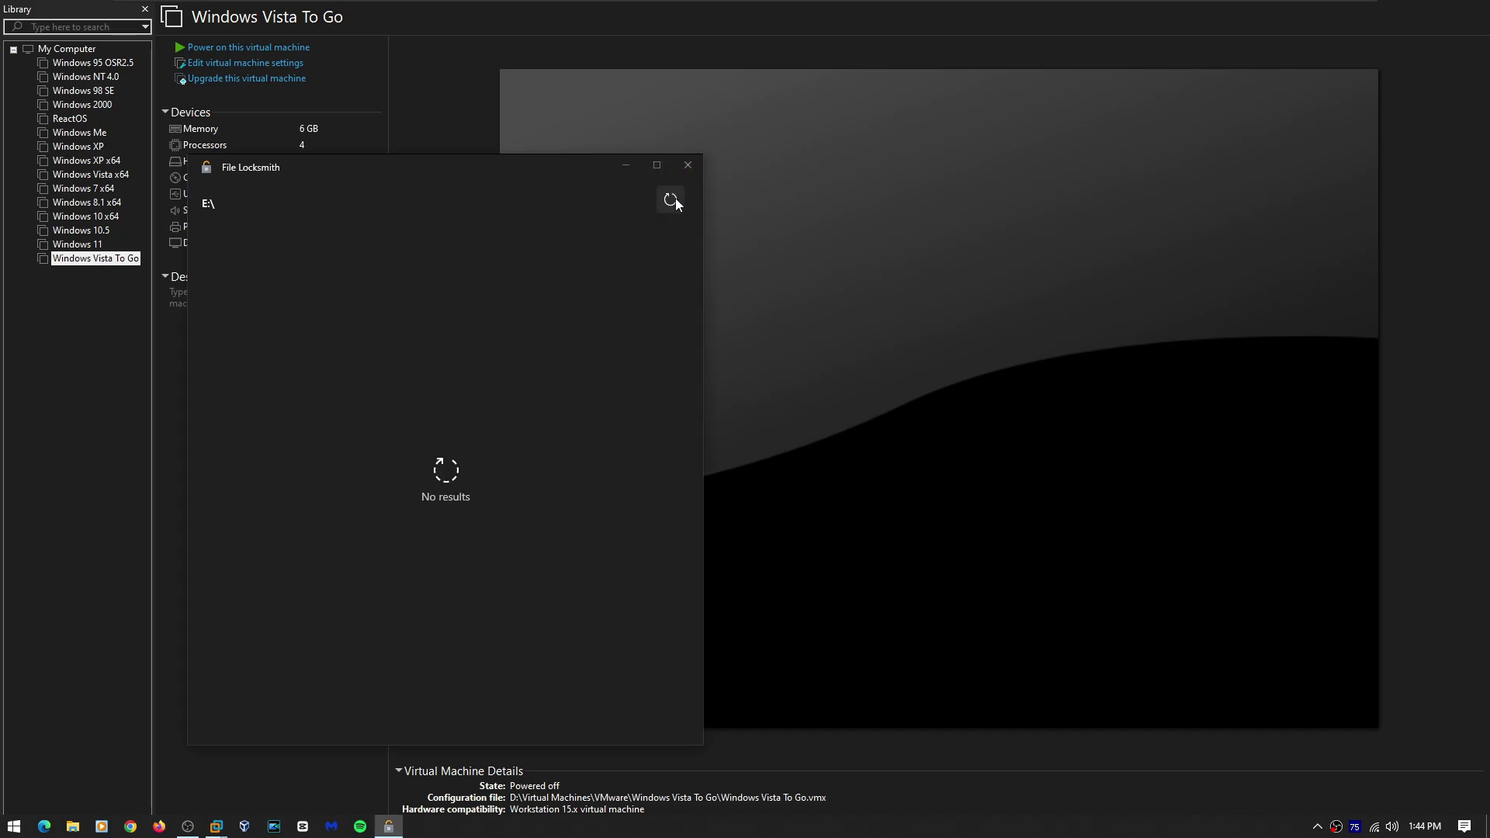
{"action": "left_click", "coordinate": [688, 165]}
- Try powering on the Windows Vista To Go virtual machine again with explorer.exe's lock on E: released
{"action": "left_click", "coordinate": [283, 47]}
{"action": "left_click_drag", "start_coordinate": [788, 436], "coordinate": [804, 461]}
{"action": "left_click", "coordinate": [813, 479]}
- Recheck what is using the Windows Vista To Go (E:) drive with File Locksmith, restarting it as administrator
{"action": "key", "text": "super"}
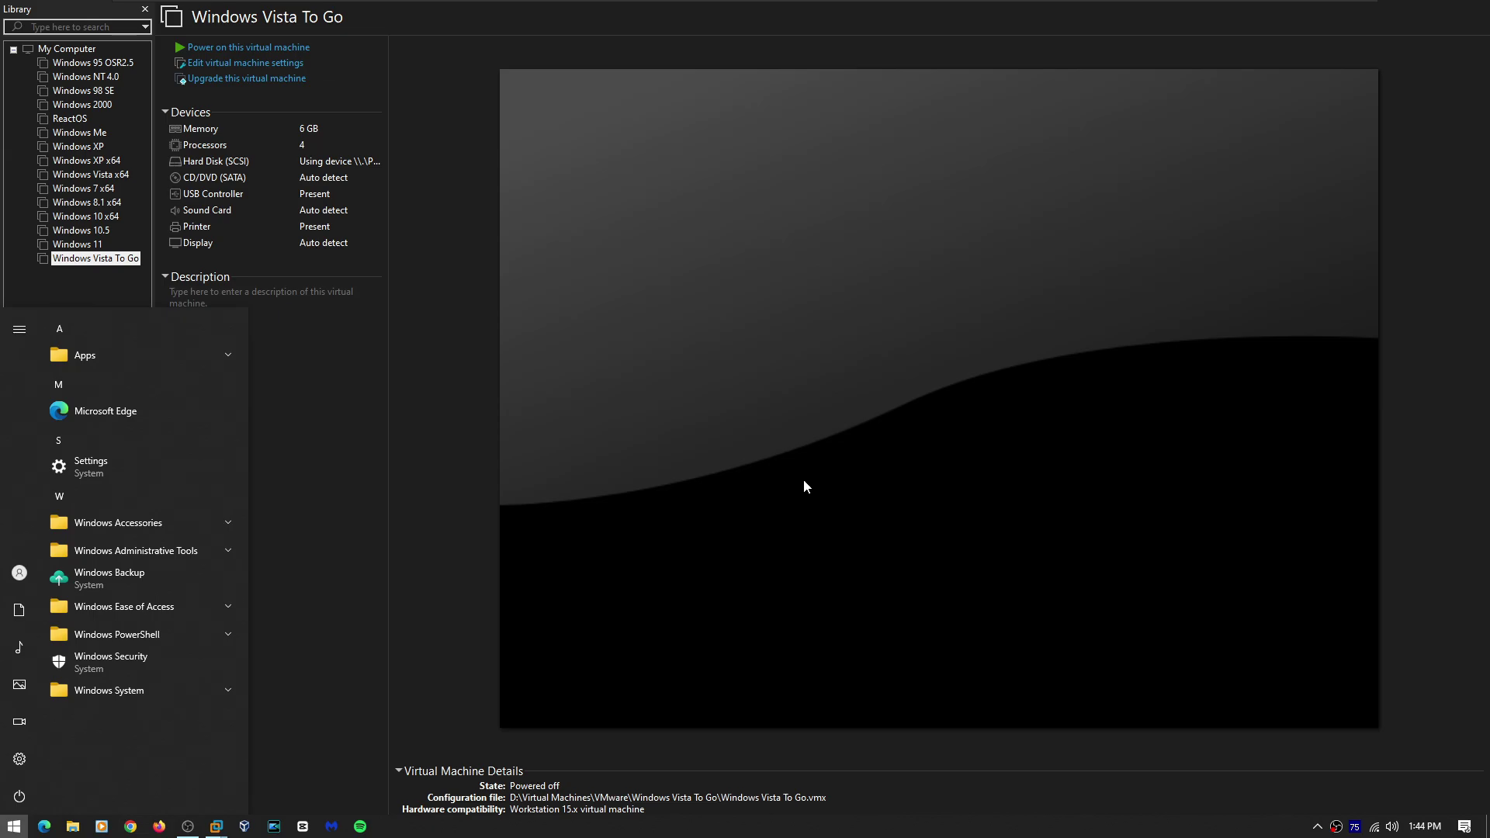
{"action": "left_click", "coordinate": [72, 827]}
{"action": "right_click", "coordinate": [426, 552]}
{"action": "left_click", "coordinate": [491, 323]}
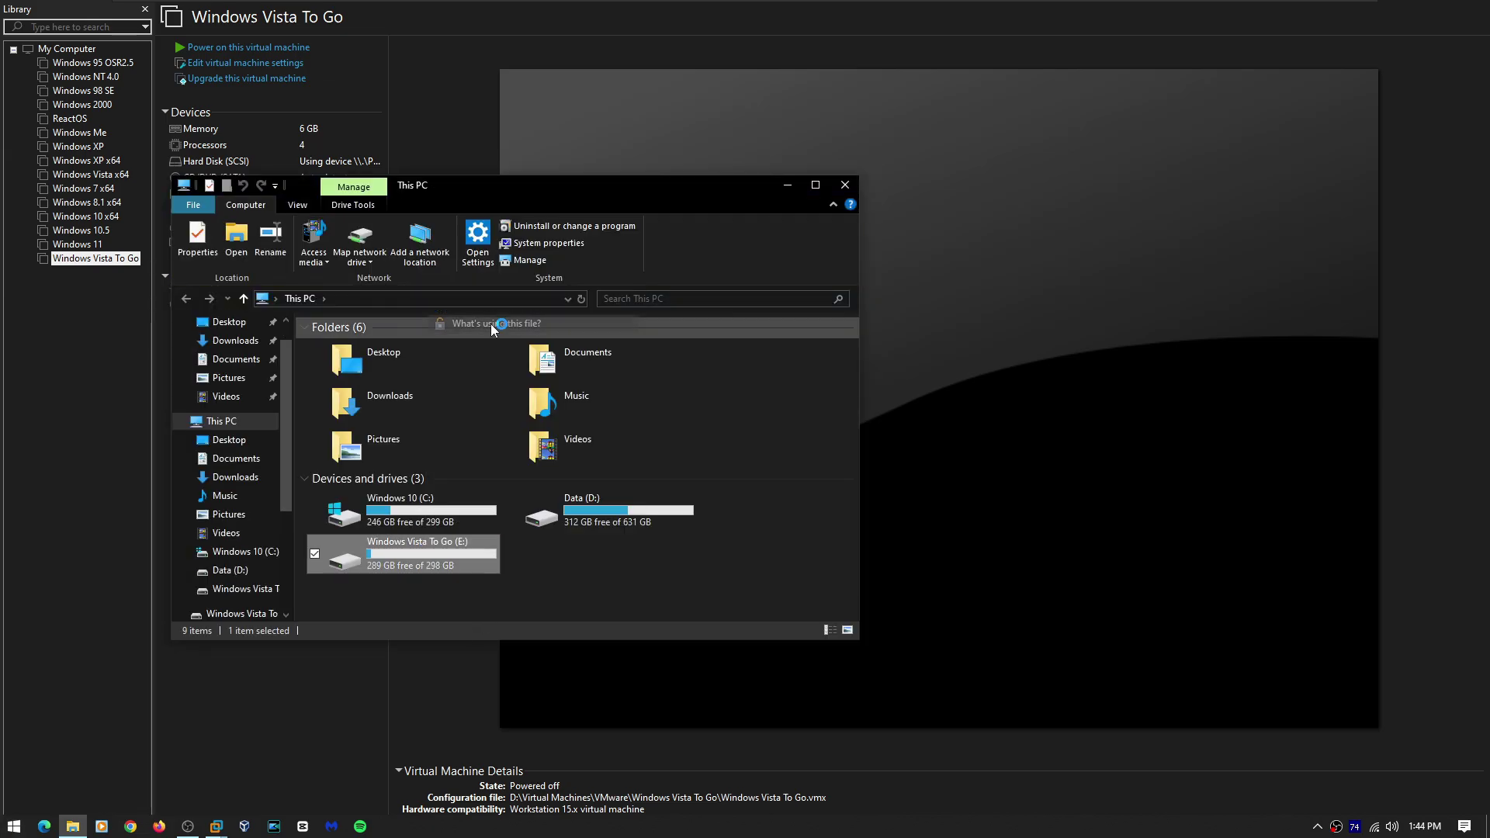
{"action": "left_click", "coordinate": [534, 80]}
{"action": "left_click", "coordinate": [703, 517]}
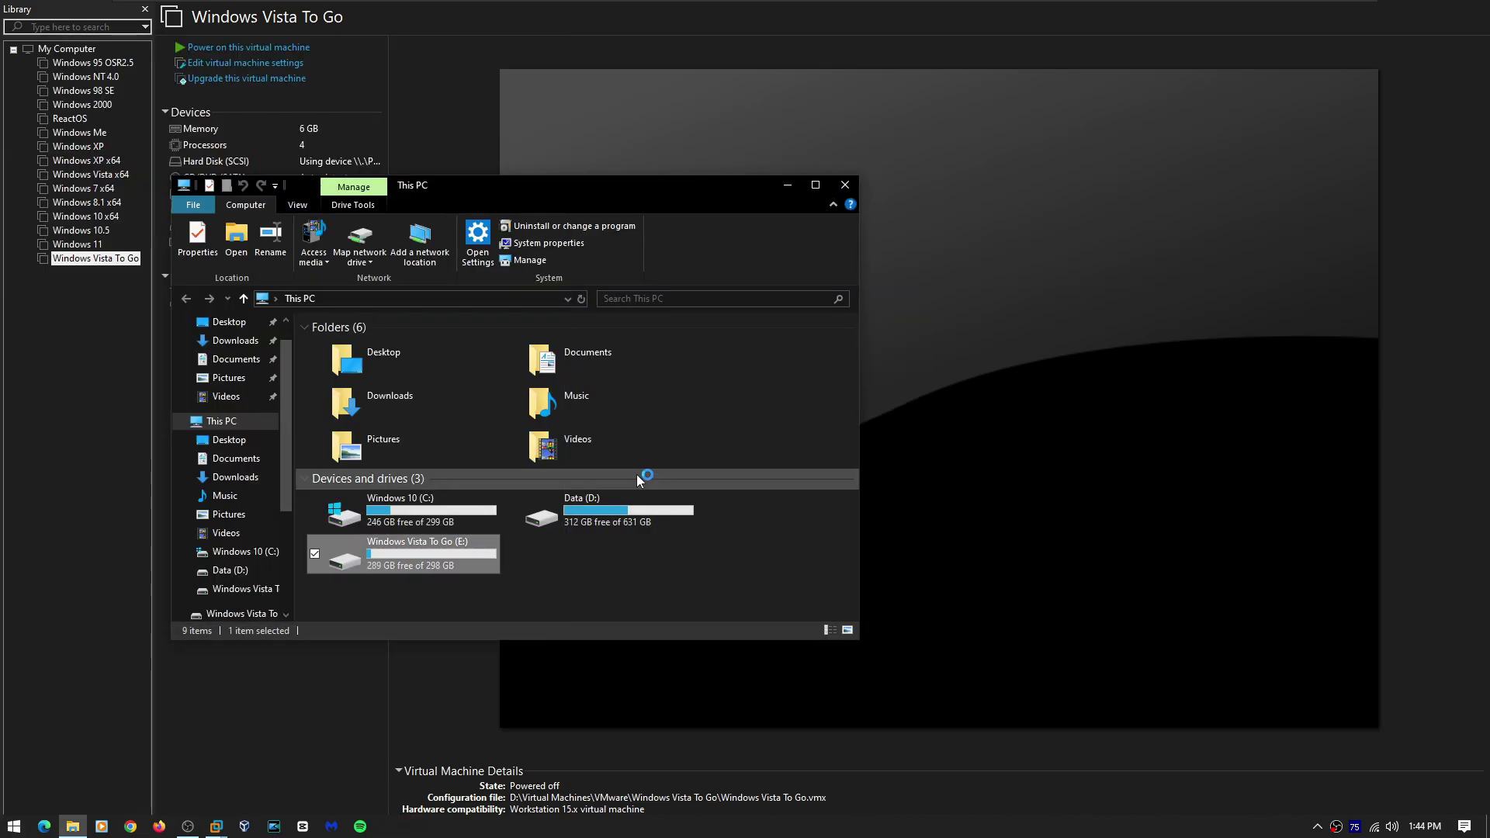
- End the Windows Explorer process in Task Manager and close Task Manager
{"action": "key", "text": "ctrl+shift+Escape"}
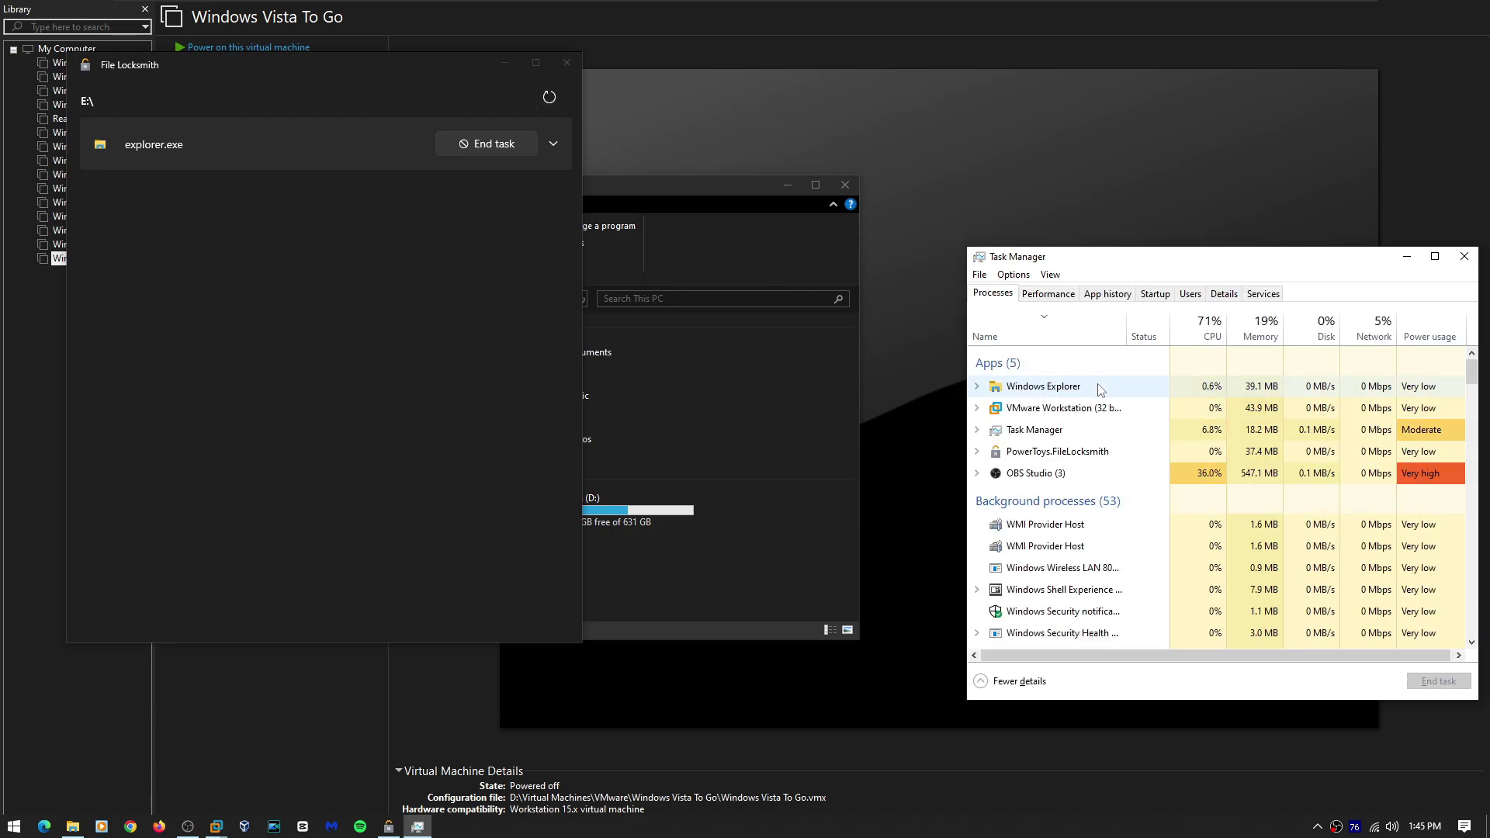
{"action": "right_click", "coordinate": [1097, 384]}
{"action": "left_click", "coordinate": [1141, 429]}
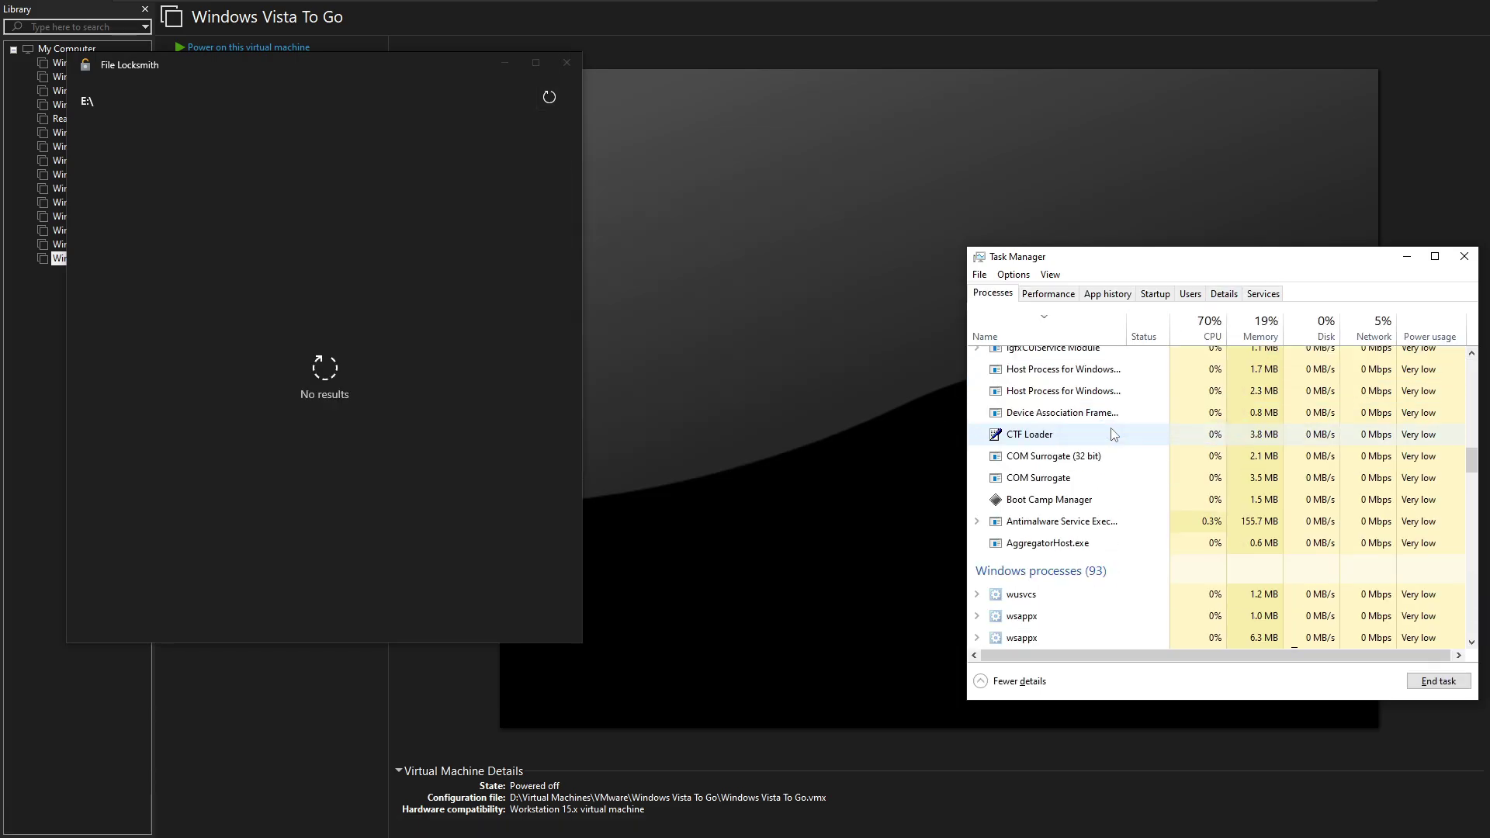
{"action": "left_click", "coordinate": [1464, 256]}
- Close File Locksmith and try once more to power on the virtual machine
{"action": "left_click", "coordinate": [536, 63]}
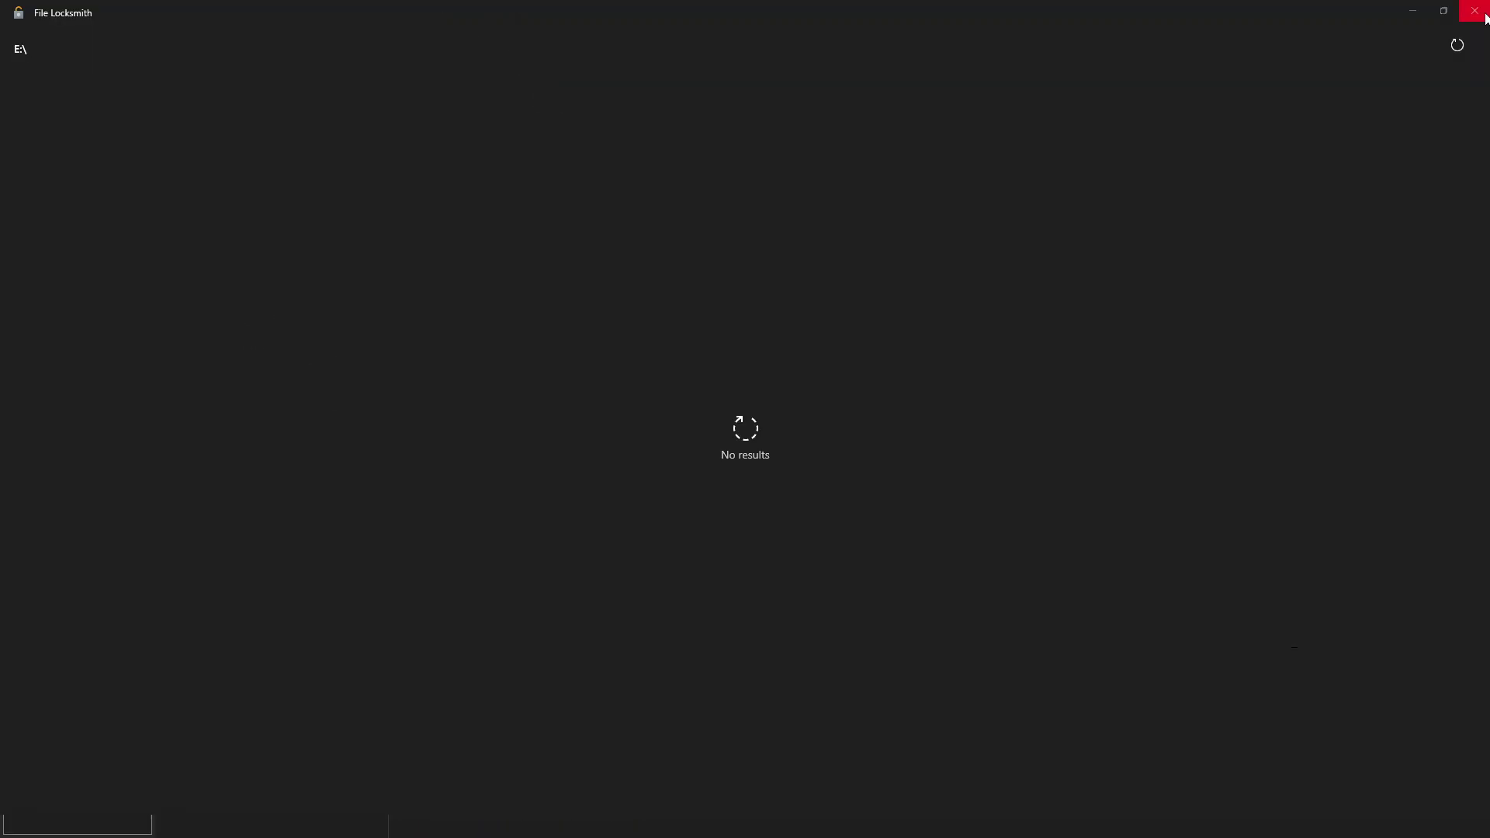
{"action": "left_click", "coordinate": [1444, 11]}
{"action": "left_click", "coordinate": [568, 62]}
{"action": "left_click", "coordinate": [248, 48]}
{"action": "left_click", "coordinate": [831, 466]}
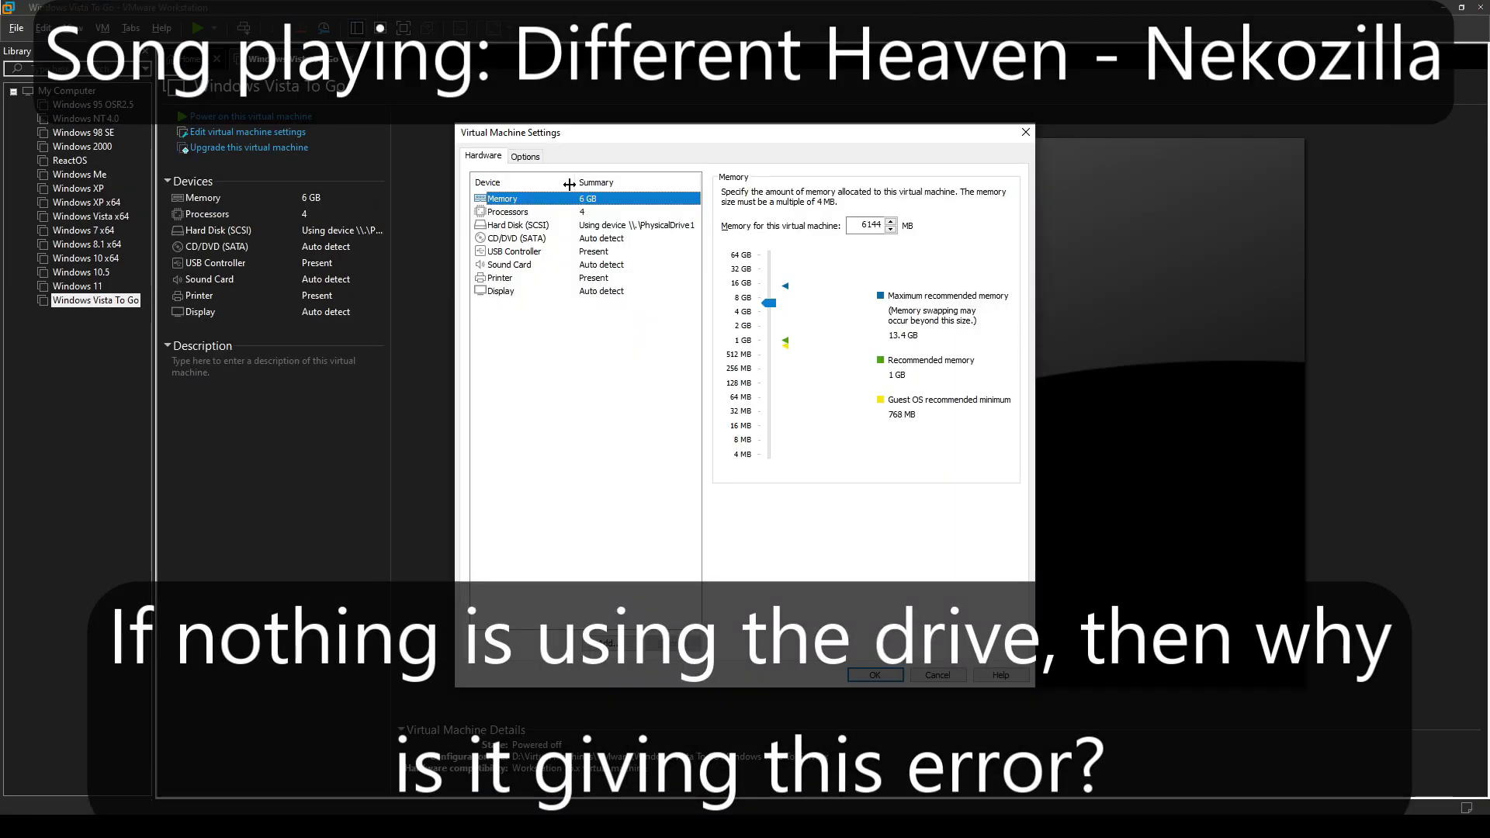
- Remove the SCSI hard disk that uses PhysicalDrive1 from the virtual machine's hardware
{"action": "left_click", "coordinate": [557, 235]}
{"action": "left_click", "coordinate": [556, 226]}
{"action": "left_click", "coordinate": [672, 643]}
- Set up a new hard disk for the virtual machine that uses the entire physical disk PhysicalDrive1
{"action": "left_click", "coordinate": [609, 644]}
{"action": "left_click", "coordinate": [809, 565]}
{"action": "left_click", "coordinate": [811, 561]}
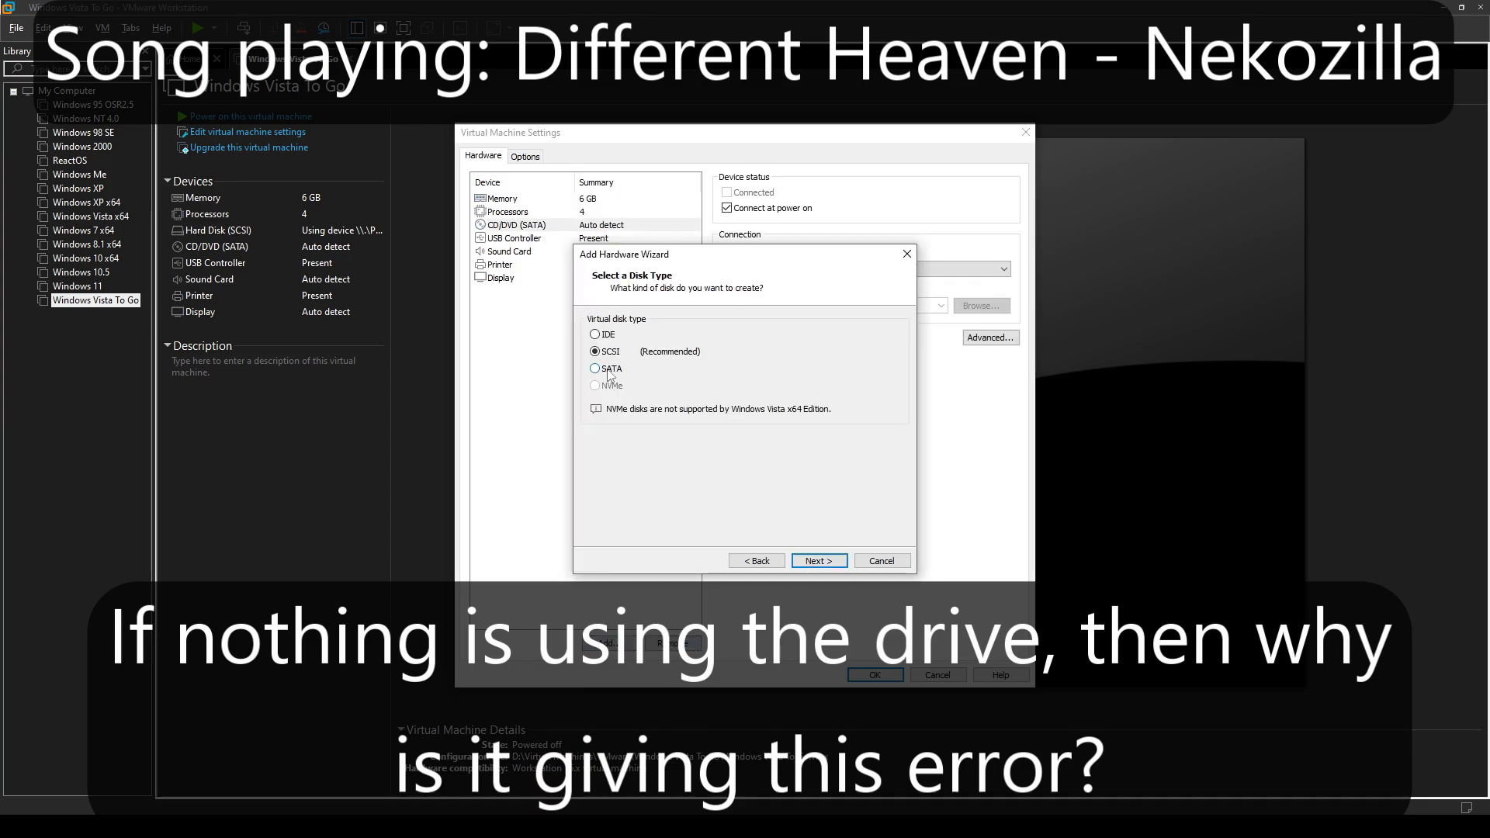
{"action": "left_click", "coordinate": [838, 569]}
{"action": "left_click", "coordinate": [644, 444]}
{"action": "left_click", "coordinate": [816, 561]}
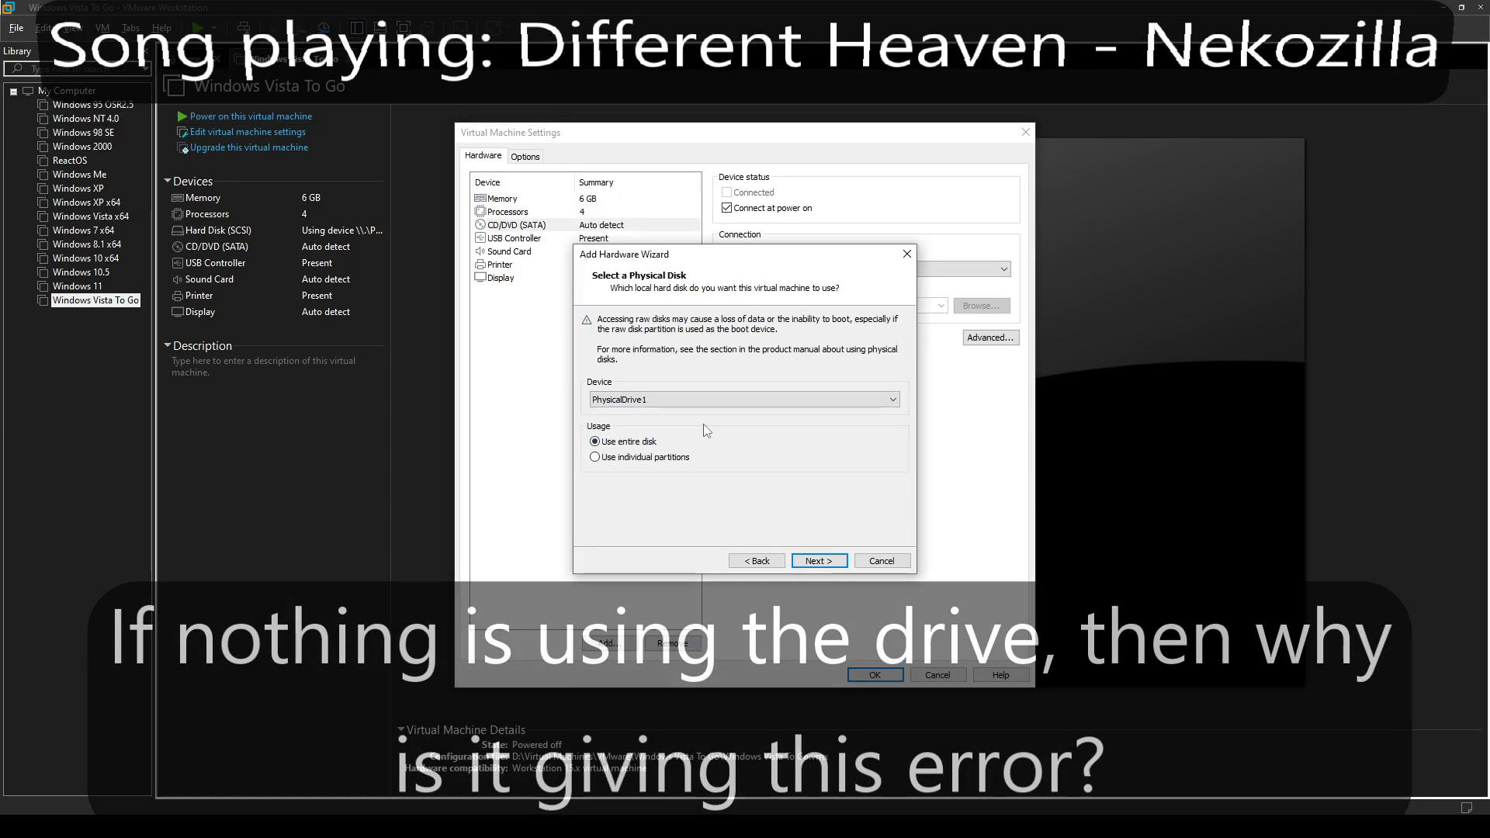
{"action": "left_click", "coordinate": [811, 561]}
- Try to store the disk file as Windows Vista To Go.vmdk in the Windows Vista To Go virtual machine folder
{"action": "left_click", "coordinate": [870, 360]}
{"action": "left_click", "coordinate": [904, 298]}
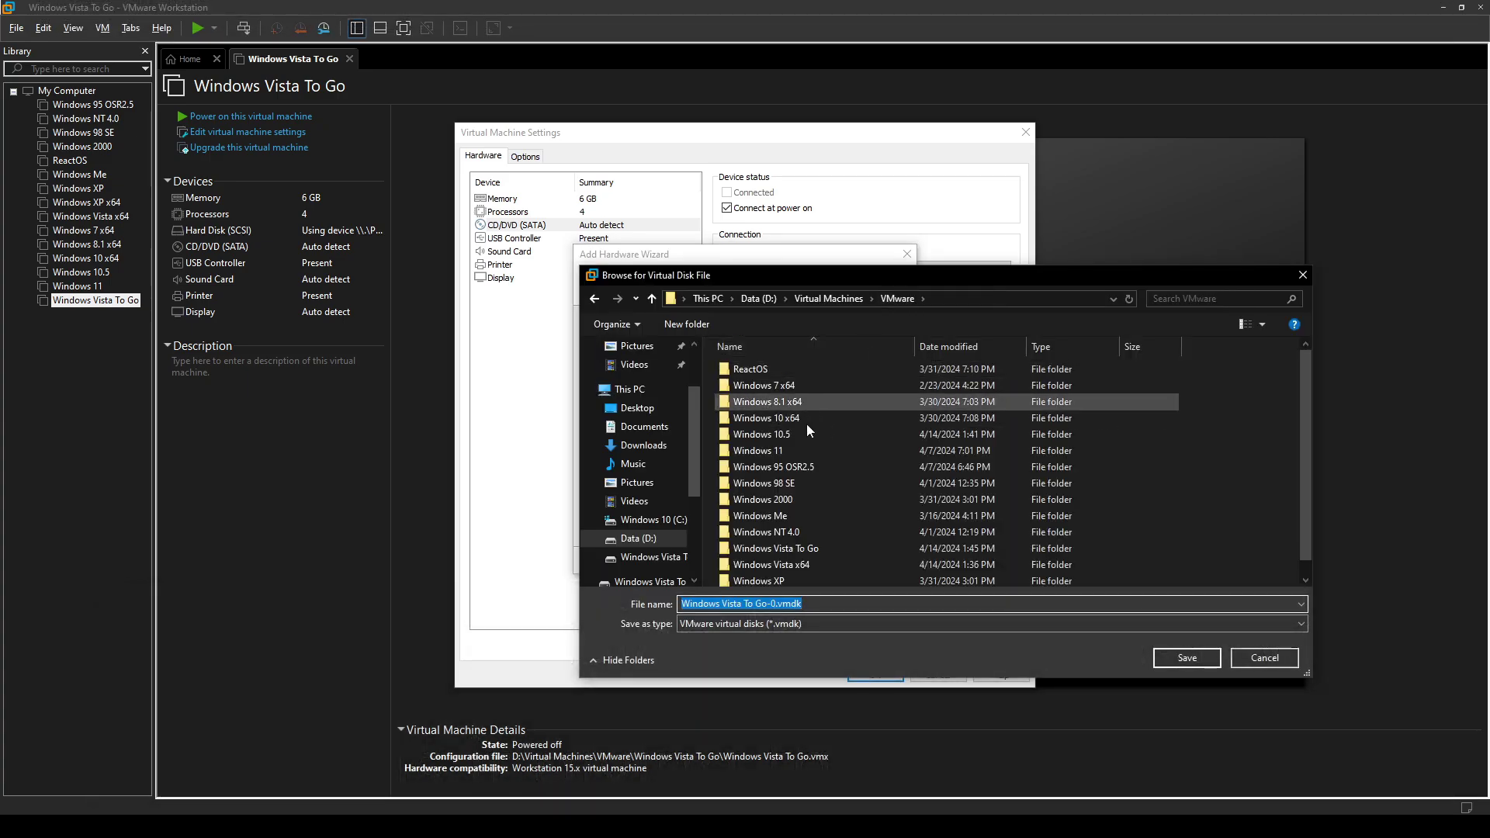
{"action": "double_click", "coordinate": [801, 549]}
{"action": "double_click", "coordinate": [789, 407]}
{"action": "left_click", "coordinate": [786, 417]}
{"action": "left_click", "coordinate": [831, 561]}
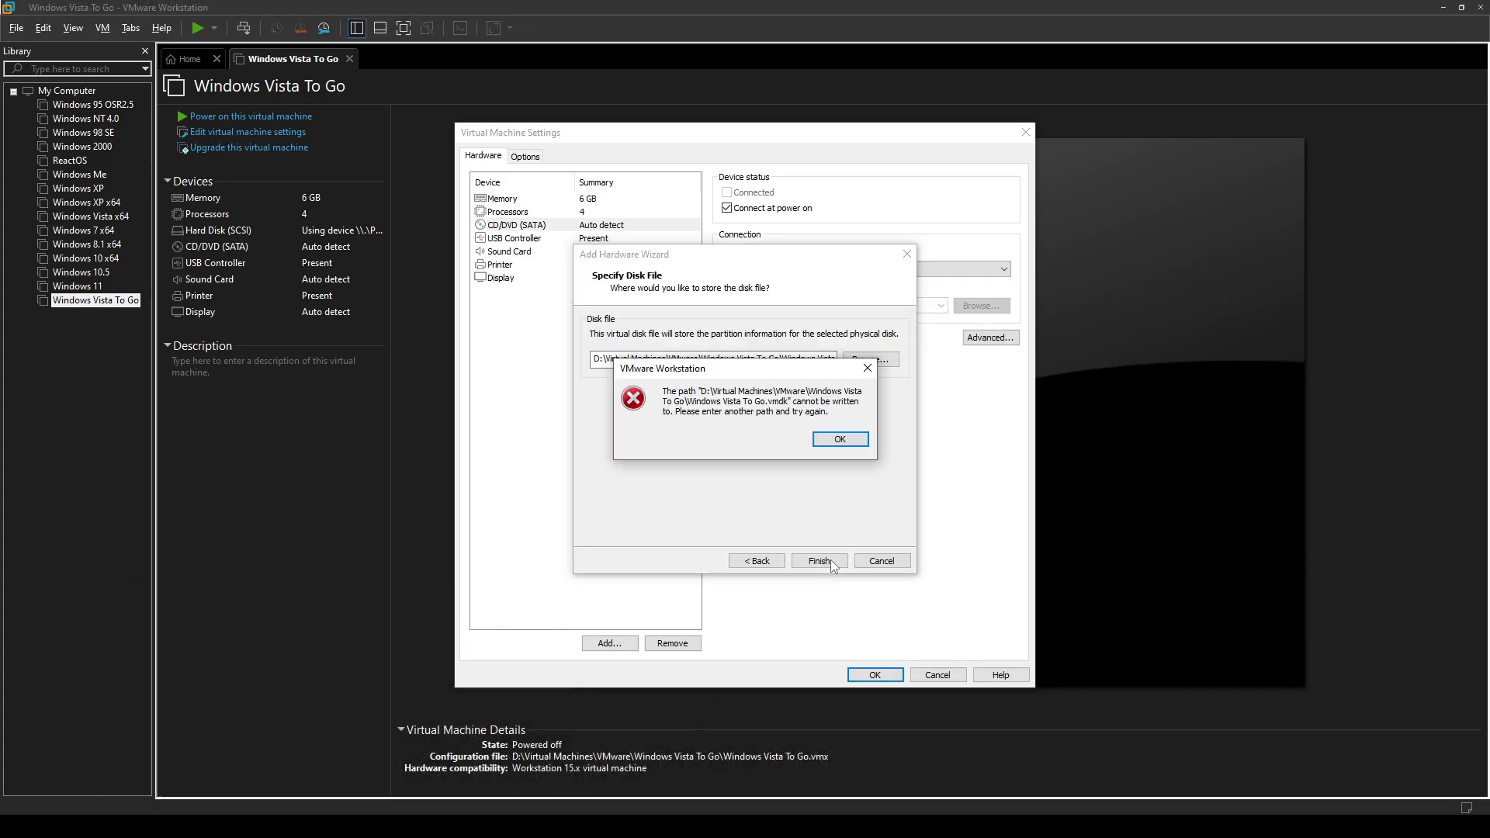
{"action": "left_click", "coordinate": [840, 439]}
{"action": "left_click", "coordinate": [870, 359]}
{"action": "left_click", "coordinate": [1266, 659]}
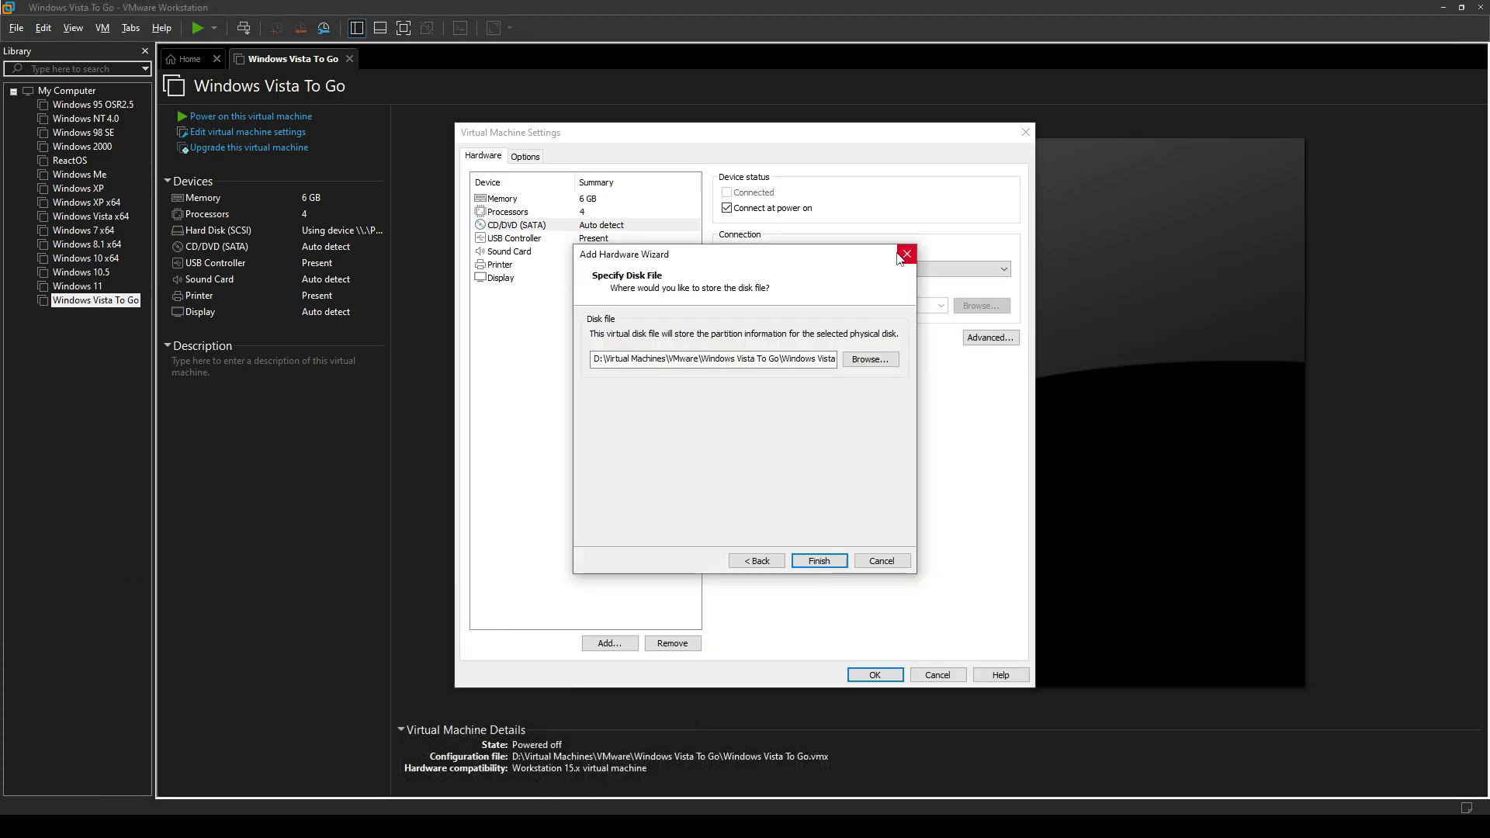
- Open an administrator command prompt by running cmd as a new task from Task Manager
{"action": "key", "text": "ctrl+shift+Escape"}
{"action": "left_click", "coordinate": [980, 275]}
{"action": "left_click", "coordinate": [1009, 291]}
{"action": "type", "text": "cmd"}
{"action": "key", "text": "Return"}
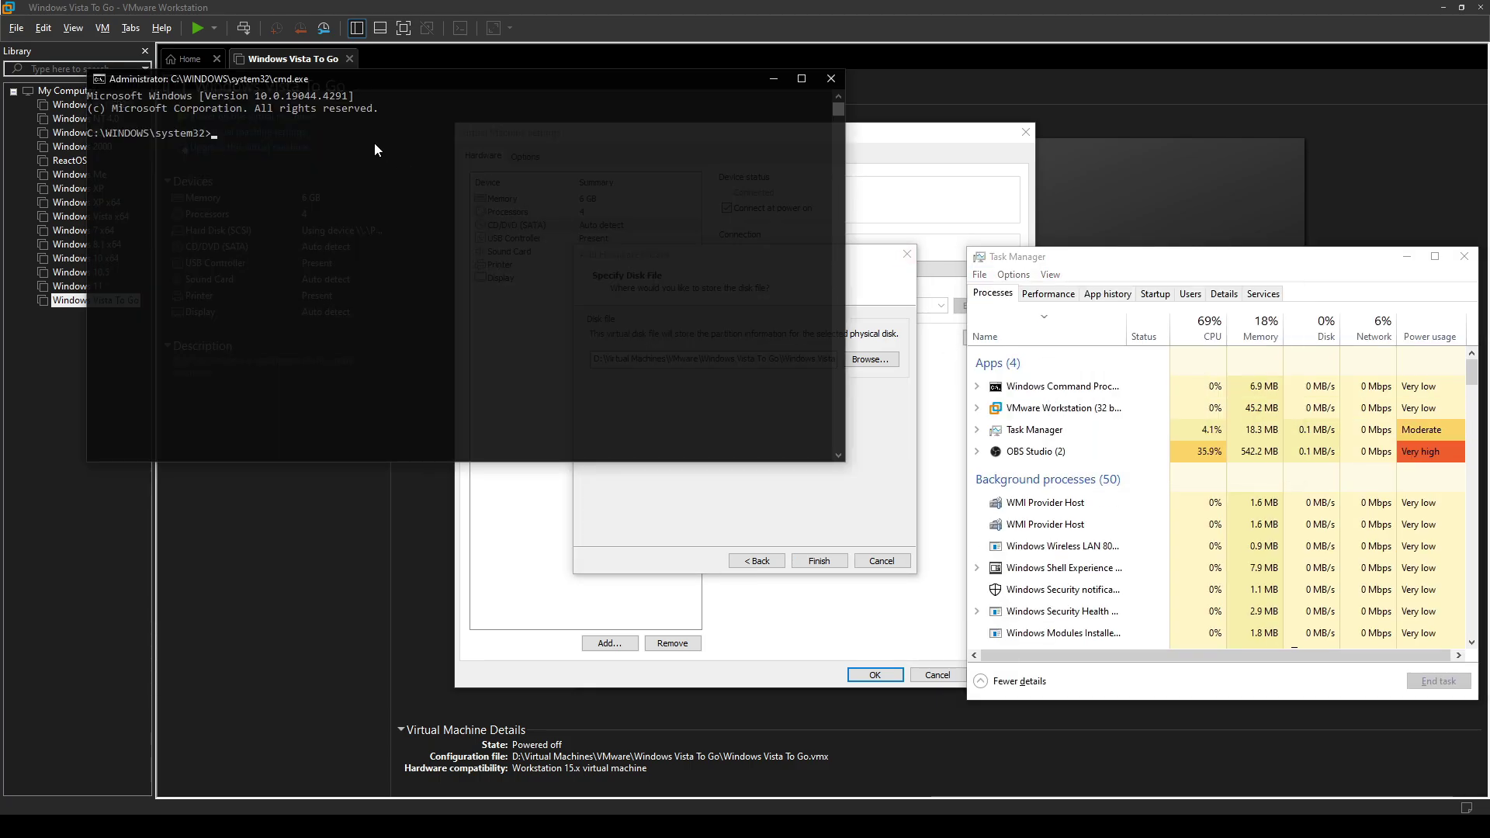
- Change the command prompt's directory to D:\Virtual Machines\VMware\Windows Vista To Go
{"action": "type", "text": "\"d:"}
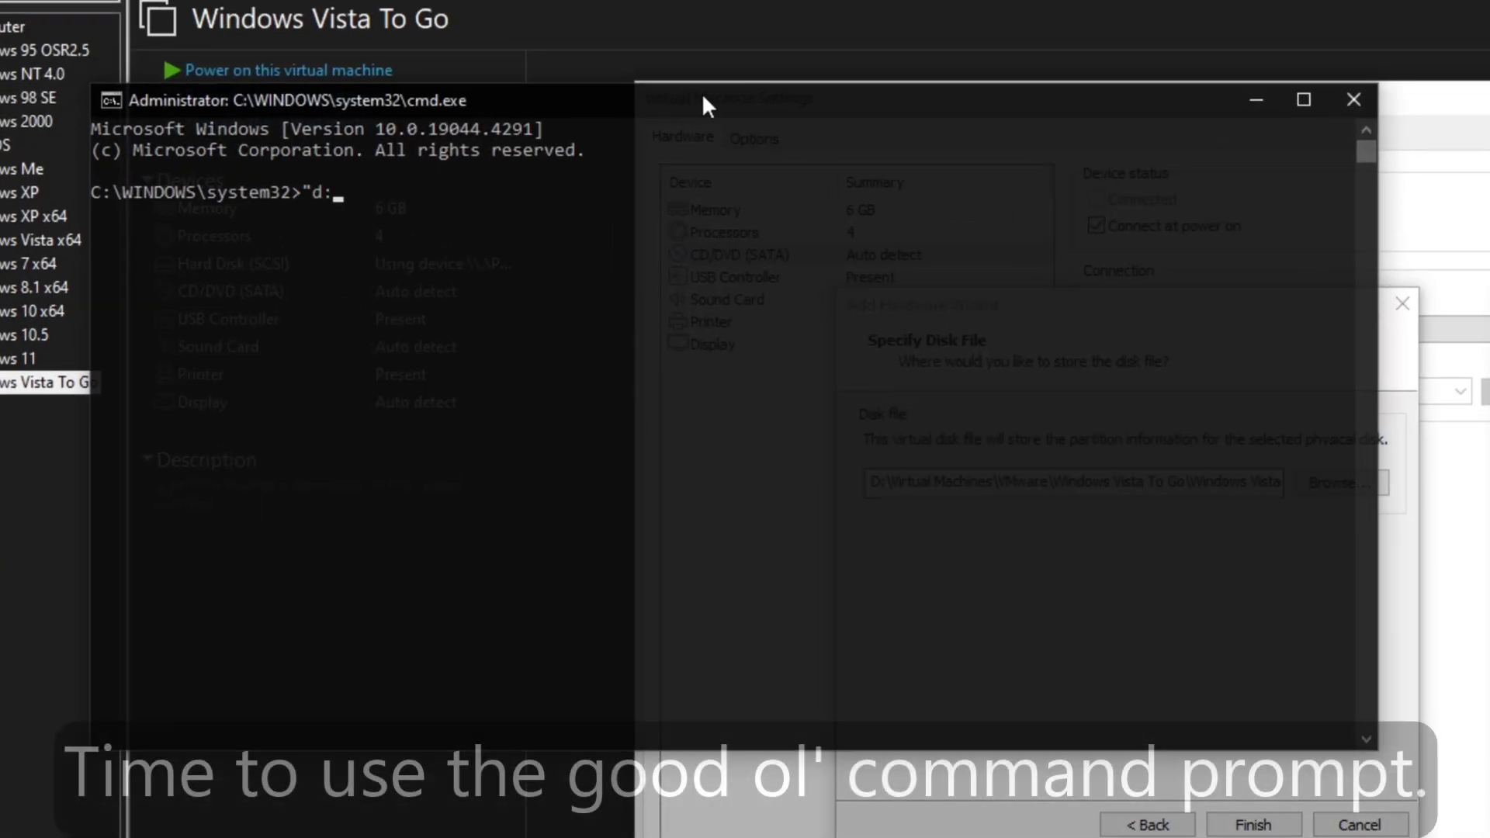
{"action": "key", "text": "Return"}
{"action": "type", "text": "cd \"virtual machines"}
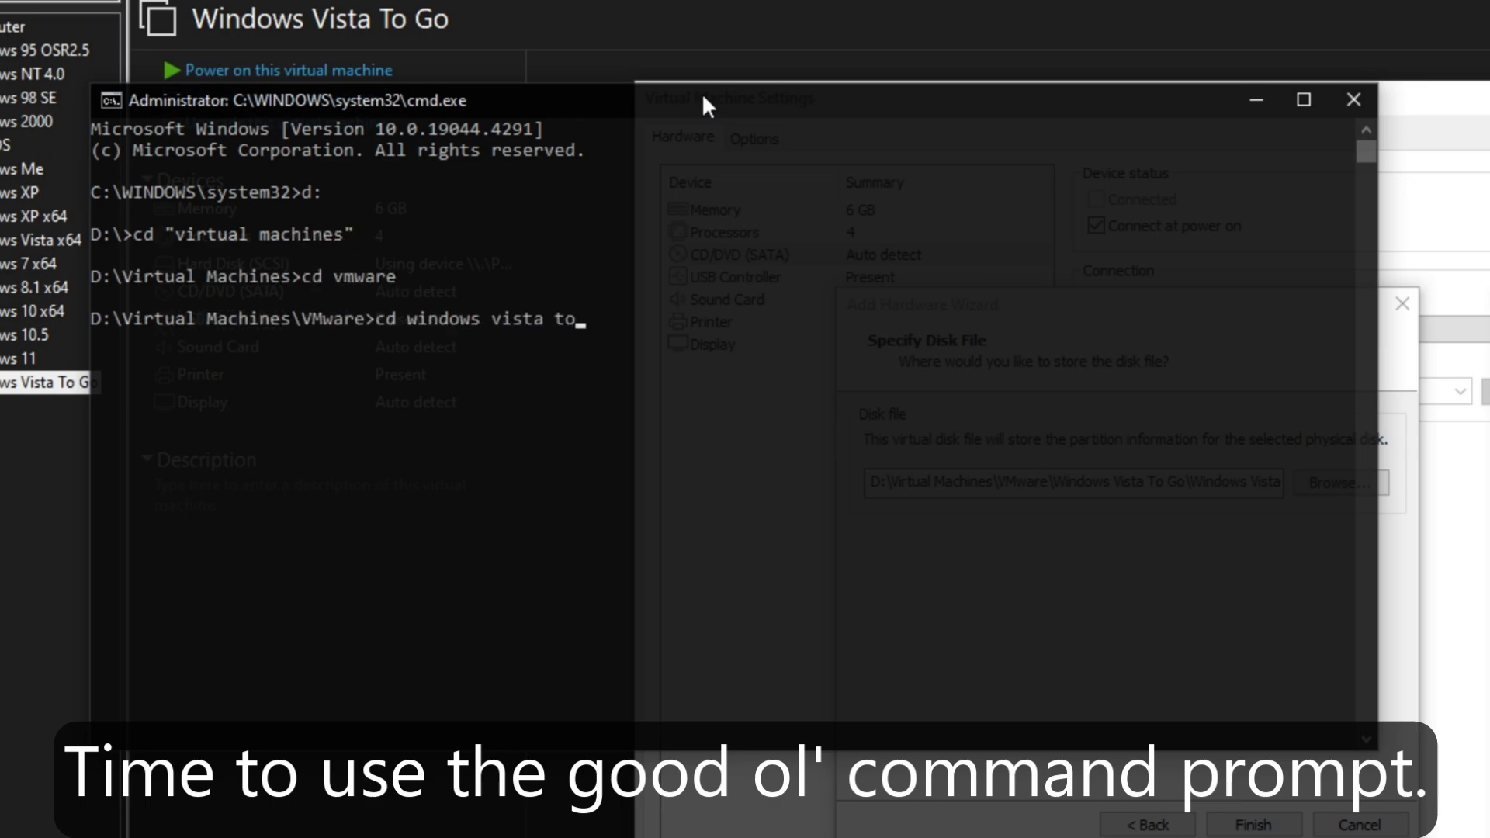
{"action": "type", "text": "ndows Vista To Go\""}
{"action": "key", "text": "Return"}
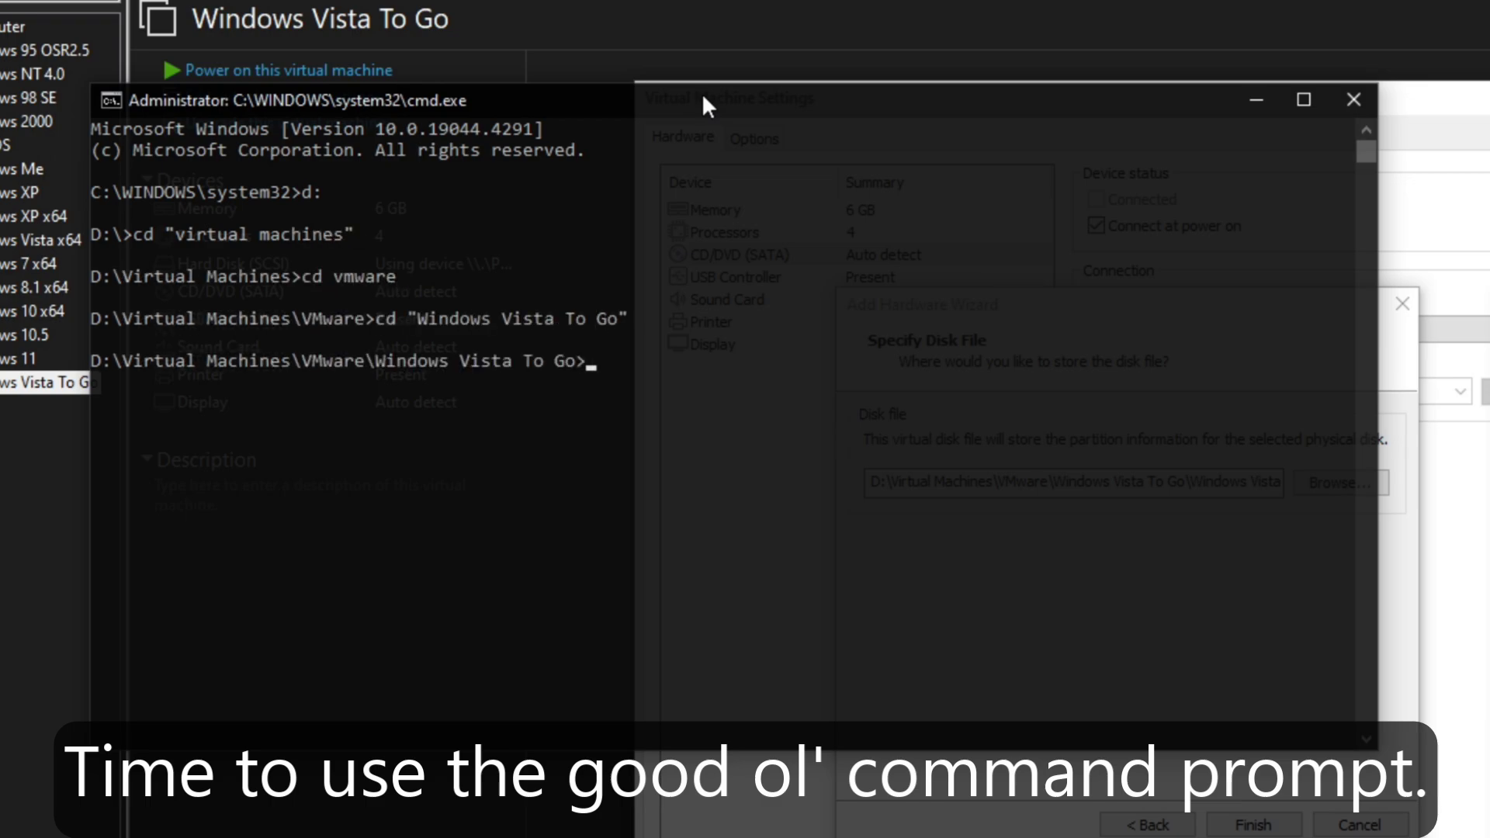
- List the folder's files with dir *.vmdk and delete "Windows Vista To Go.vmdk" with del
{"action": "type", "text": "dir *.vmdk"}
{"action": "key", "text": "Return"}
{"action": "type", "text": "del windows mksSandbox.log"}
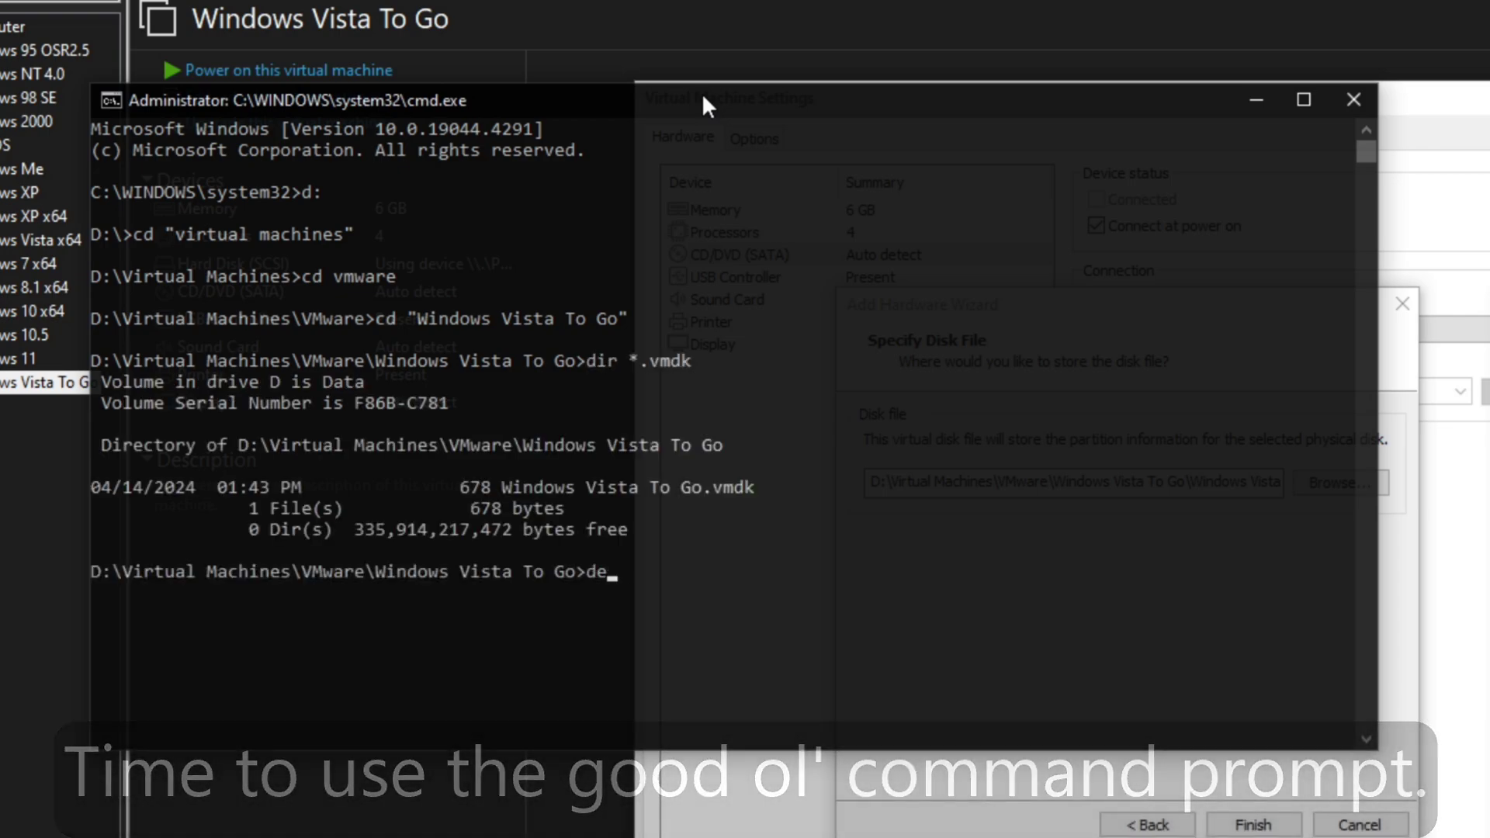
{"action": "key", "text": "BackSpace"}
{"action": "key", "text": "BackSpace"}
{"action": "key", "text": "BackSpace"}
{"action": "key", "text": "BackSpace"}
{"action": "key", "text": "BackSpace"}
{"action": "key", "text": "BackSpace"}
{"action": "key", "text": "BackSpace"}
{"action": "key", "text": "BackSpace"}
{"action": "key", "text": "BackSpace"}
{"action": "key", "text": "BackSpace"}
{"action": "key", "text": "BackSpace"}
{"action": "key", "text": "BackSpace"}
{"action": "key", "text": "BackSpace"}
{"action": "key", "text": "BackSpace"}
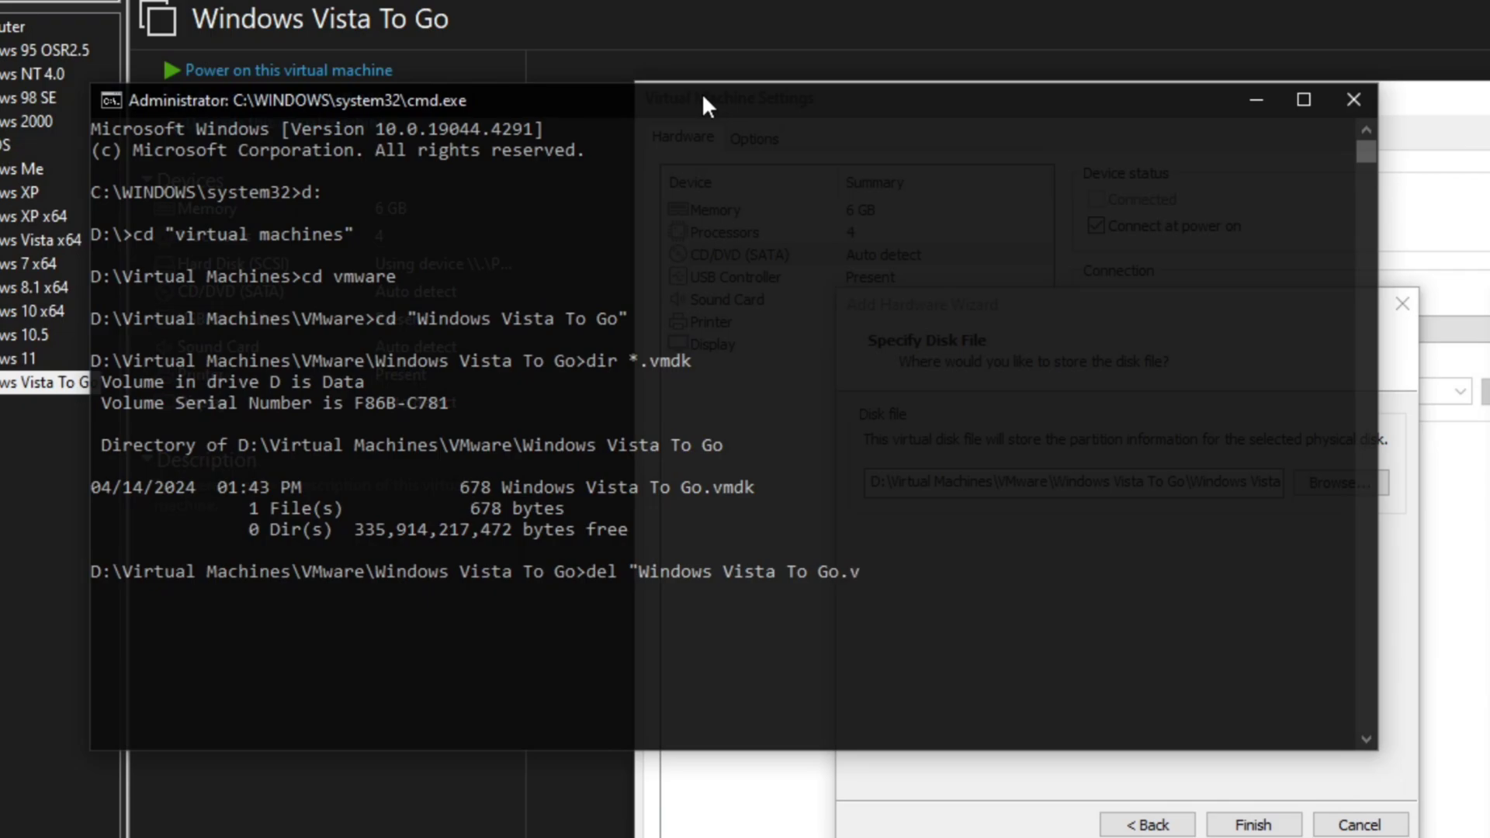
{"action": "type", "text": "mdk\""}
{"action": "key", "text": "Return"}
- Verify the deletion with dir *.vmdk, and close the command prompt and Task Manager
{"action": "type", "text": "dir *.vmdk"}
{"action": "key", "text": "Return"}
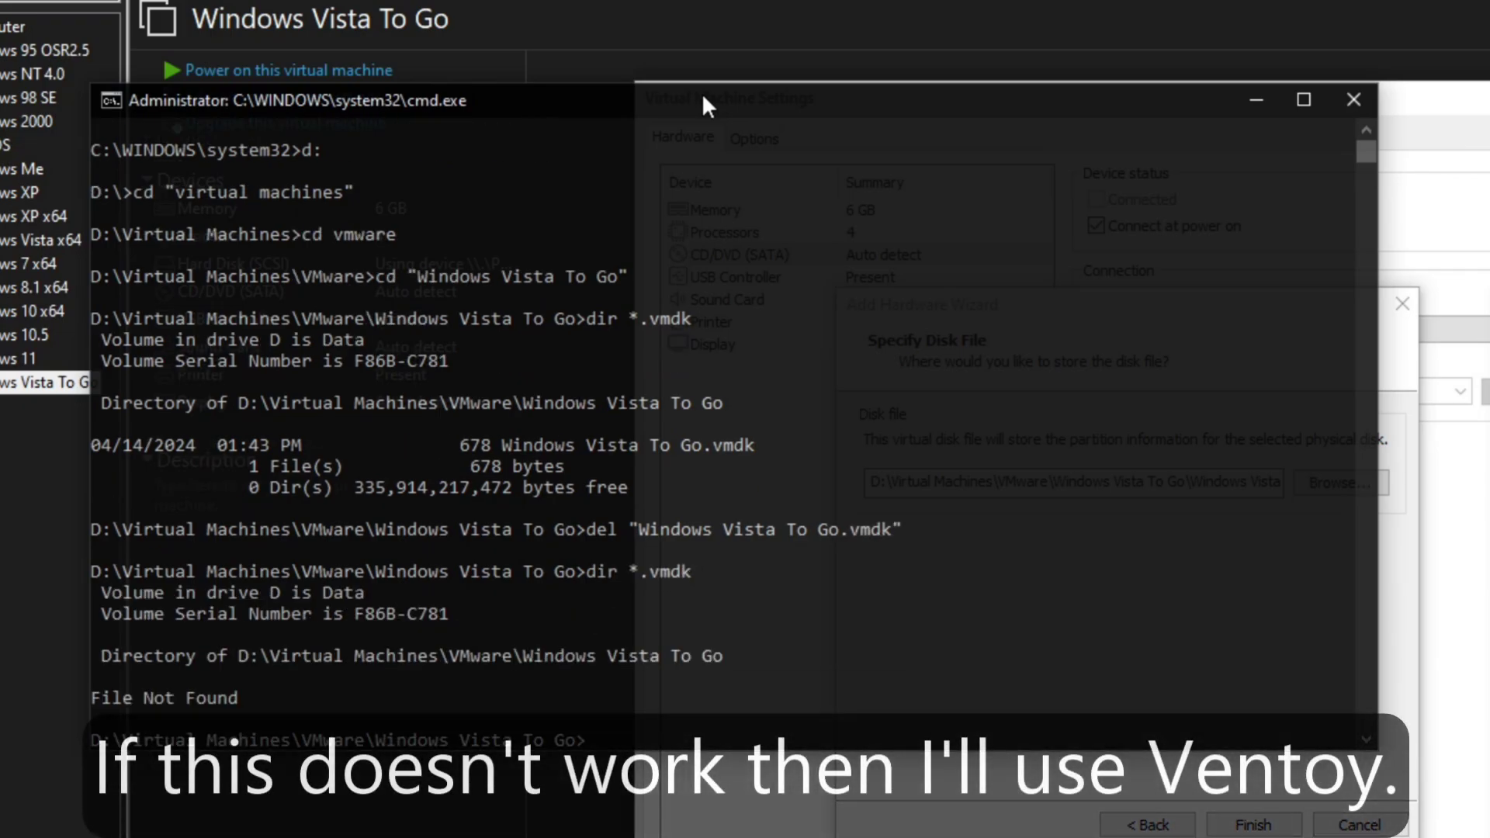
{"action": "left_click", "coordinate": [1353, 100]}
{"action": "left_click", "coordinate": [1459, 252]}
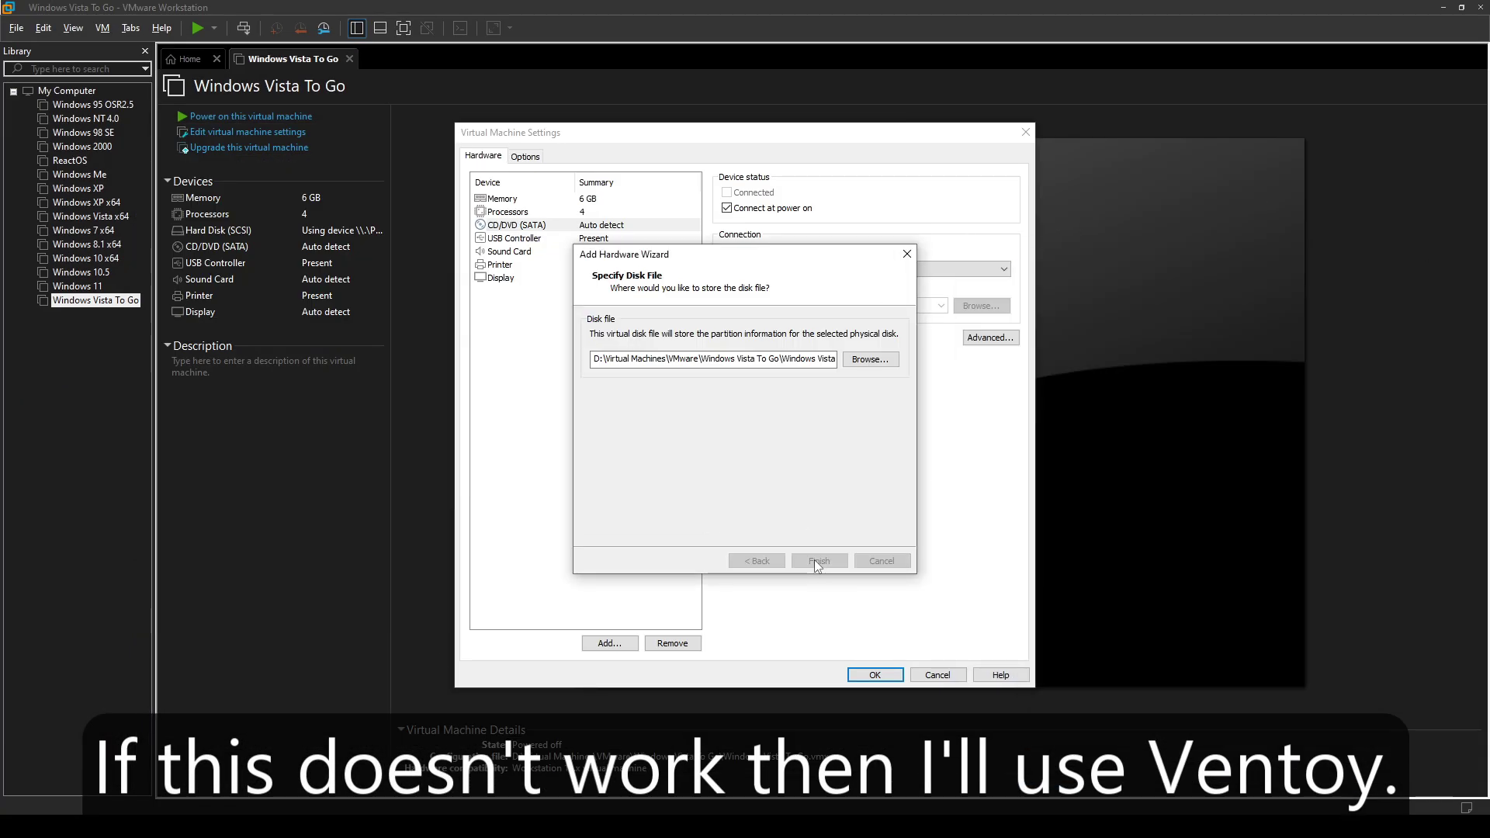
- Finish adding the physical disk, save the virtual machine settings, and try to power on the virtual machine
{"action": "left_click", "coordinate": [993, 309]}
{"action": "key", "text": "Escape"}
{"action": "left_click", "coordinate": [874, 675]}
{"action": "left_click", "coordinate": [315, 113]}
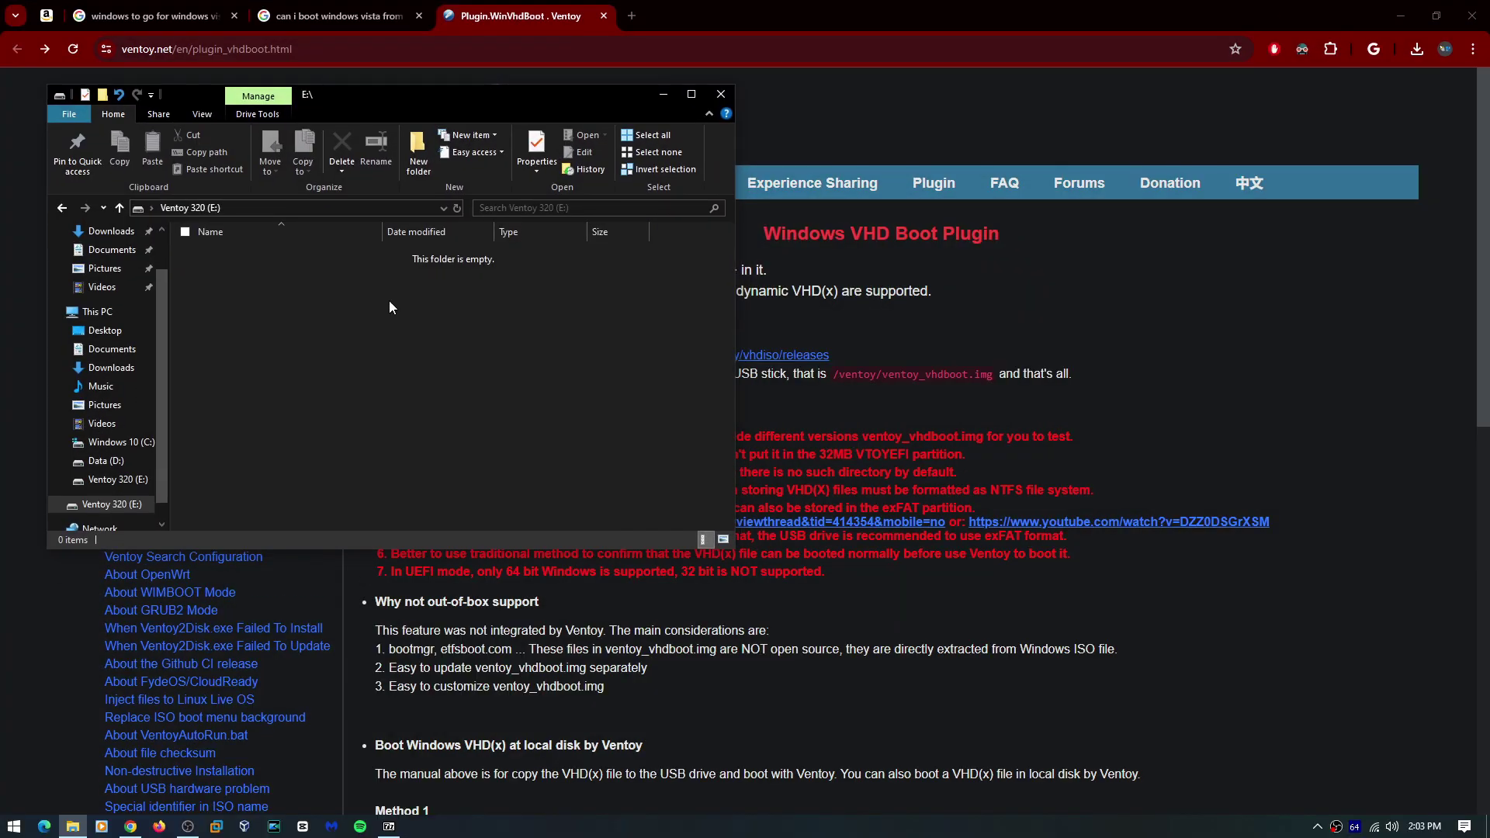
- Create a folder named ventoy in the root of the Ventoy 320 (E:) drive
{"action": "right_click", "coordinate": [388, 300]}
{"action": "mouse_move", "coordinate": [488, 533]}
{"action": "left_click", "coordinate": [619, 532]}
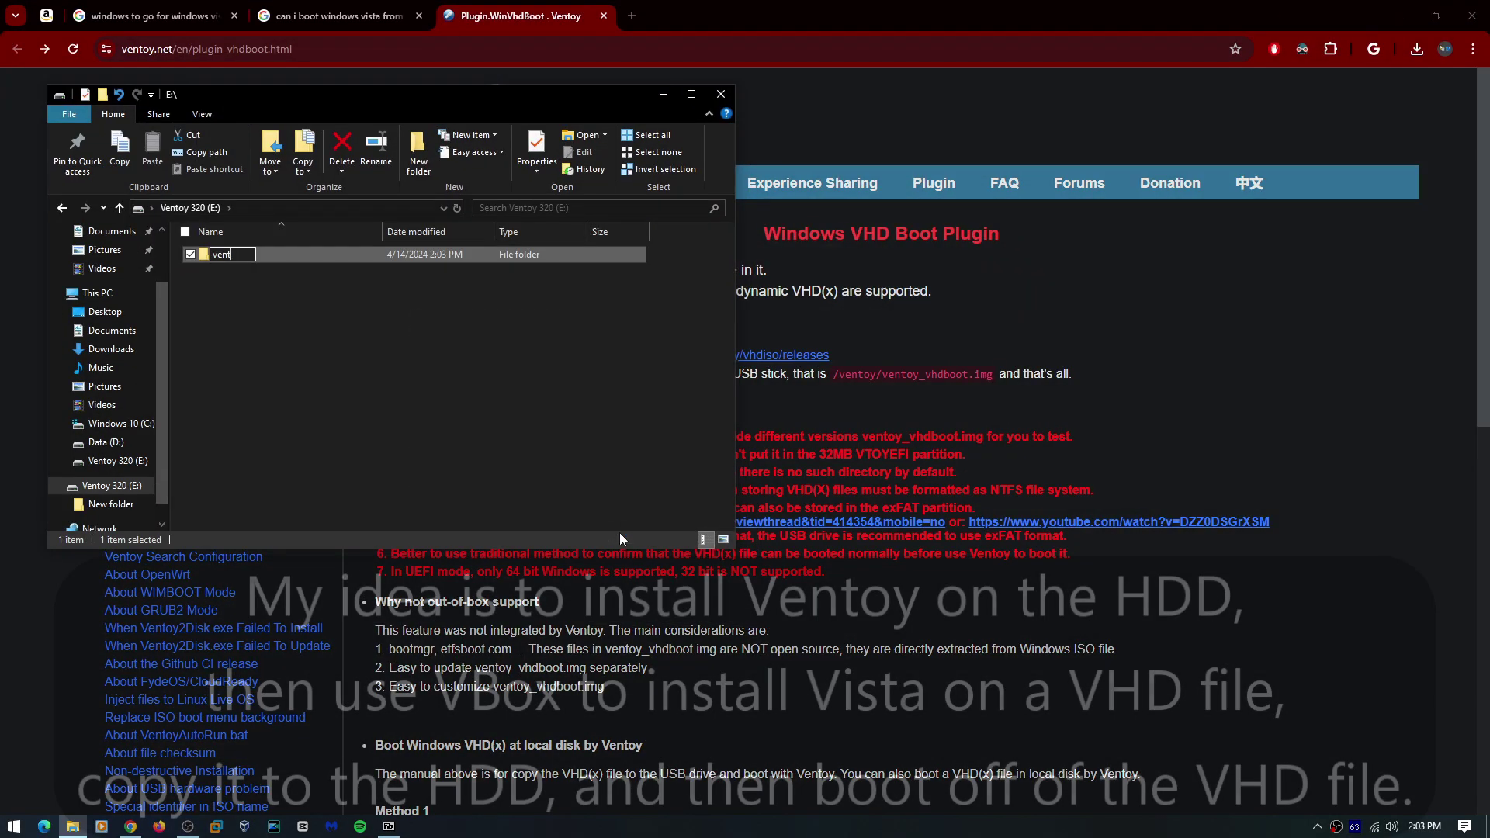
- Copy ventoy_vhdboot.img from the Win7Based folder of ventoy_vhdboot.zip into E:\ventoy and close the archive
{"action": "key", "text": "alt+Tab"}
{"action": "key", "text": "alt+Tab"}
{"action": "key", "text": "alt+Tab"}
{"action": "left_click_drag", "start_coordinate": [409, 192], "coordinate": [1154, 422]}
{"action": "left_click_drag", "start_coordinate": [847, 529], "coordinate": [592, 438]}
{"action": "double_click", "coordinate": [227, 254]}
{"action": "left_click_drag", "start_coordinate": [962, 424], "coordinate": [361, 164]}
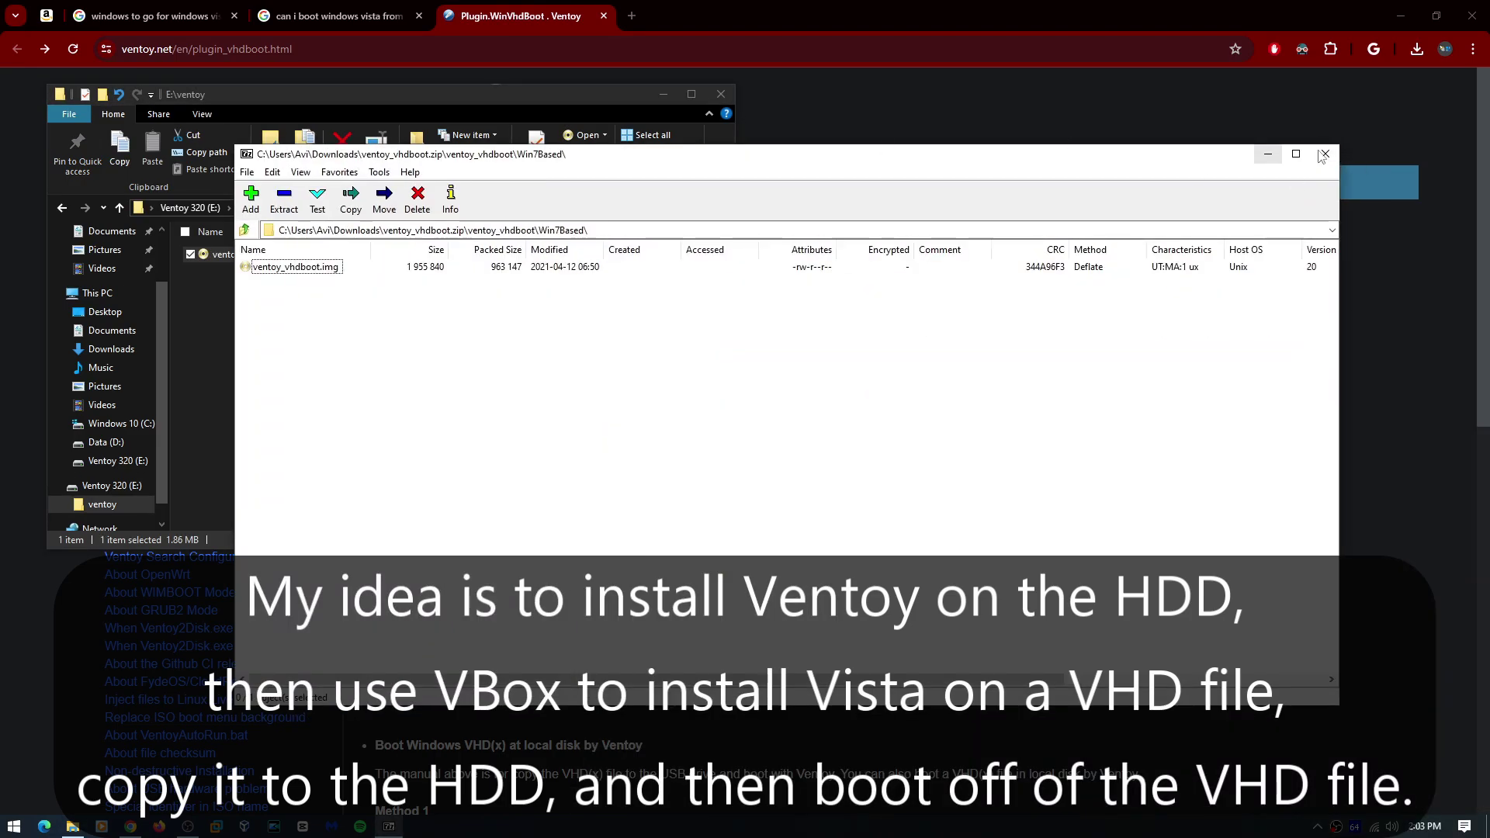
{"action": "left_click", "coordinate": [1324, 153]}
- Look in the Downloads folder, and check the contents of the ventoy folder on the Ventoy 320 (E:) drive
{"action": "scroll", "coordinate": [85, 310], "scroll_direction": "up", "scroll_amount": 2}
{"action": "left_click", "coordinate": [111, 280]}
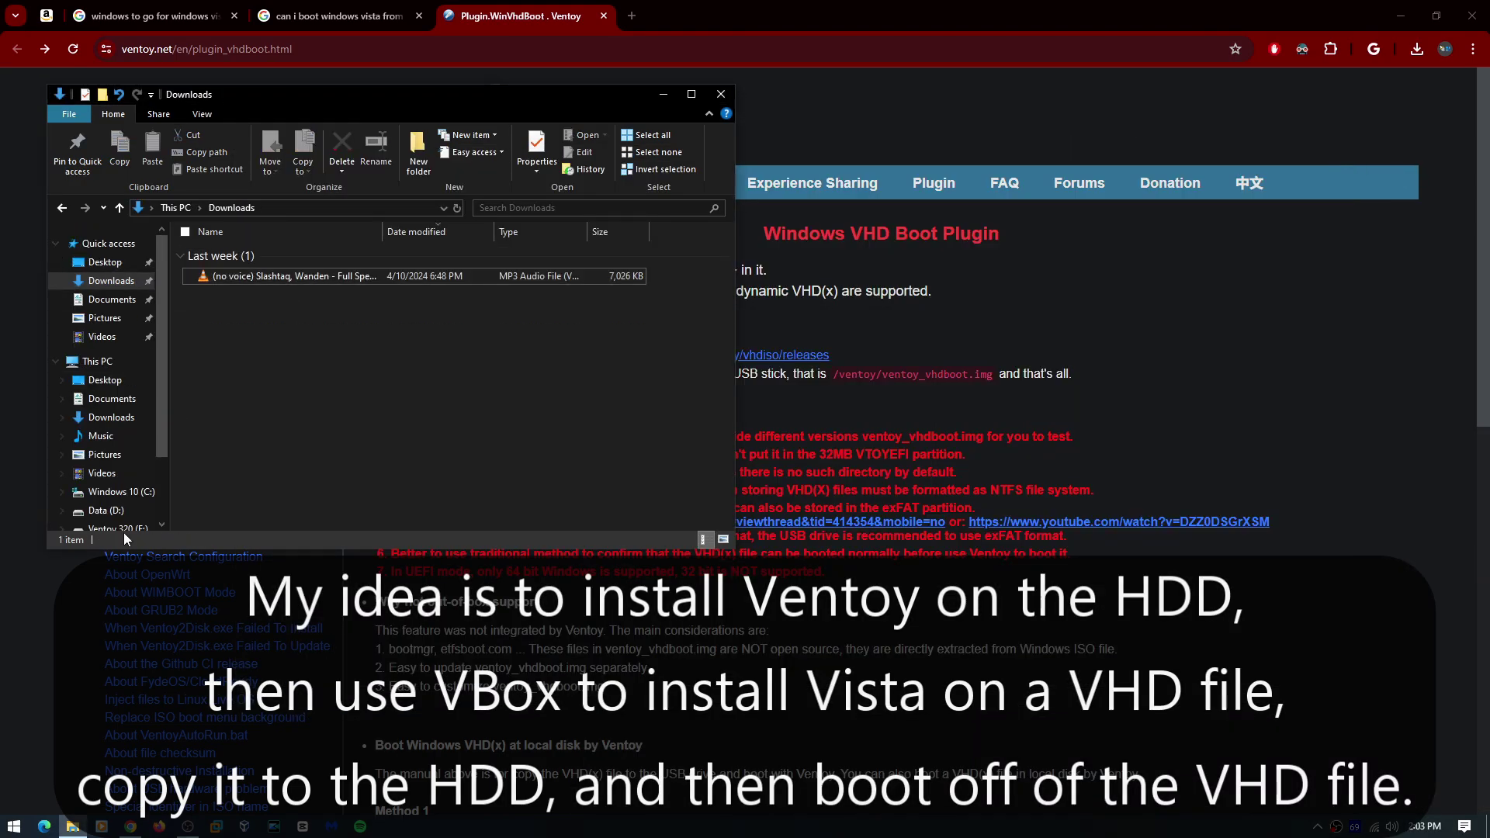
{"action": "left_click", "coordinate": [121, 528]}
{"action": "double_click", "coordinate": [309, 258]}
{"action": "double_click", "coordinate": [310, 258]}
{"action": "double_click", "coordinate": [351, 333]}
{"action": "left_click", "coordinate": [1248, 228]}
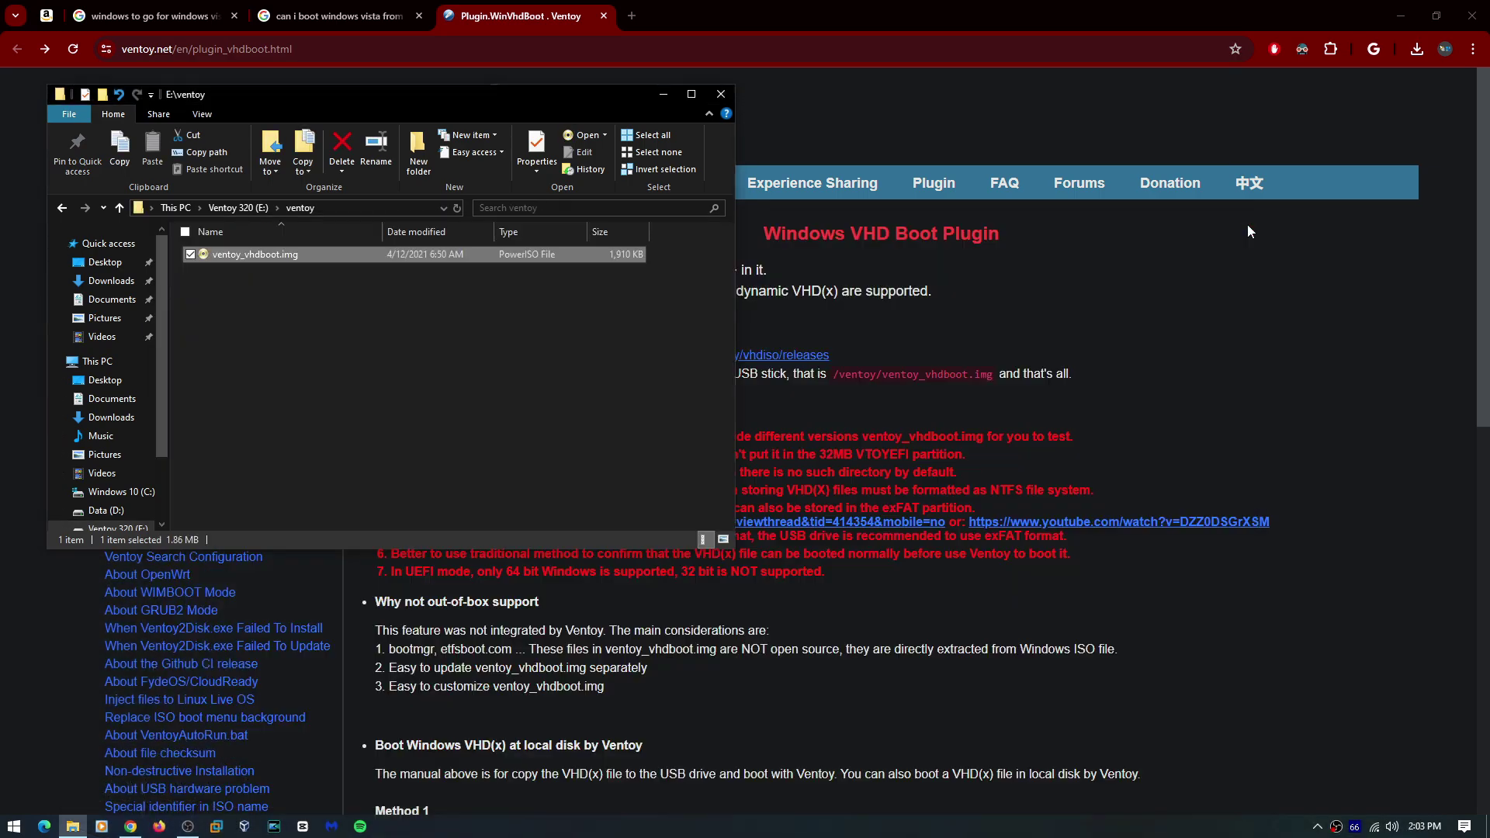
- Close Explorer and open VirtualBox from the desktop
{"action": "left_click", "coordinate": [709, 99]}
{"action": "key", "text": "super+d"}
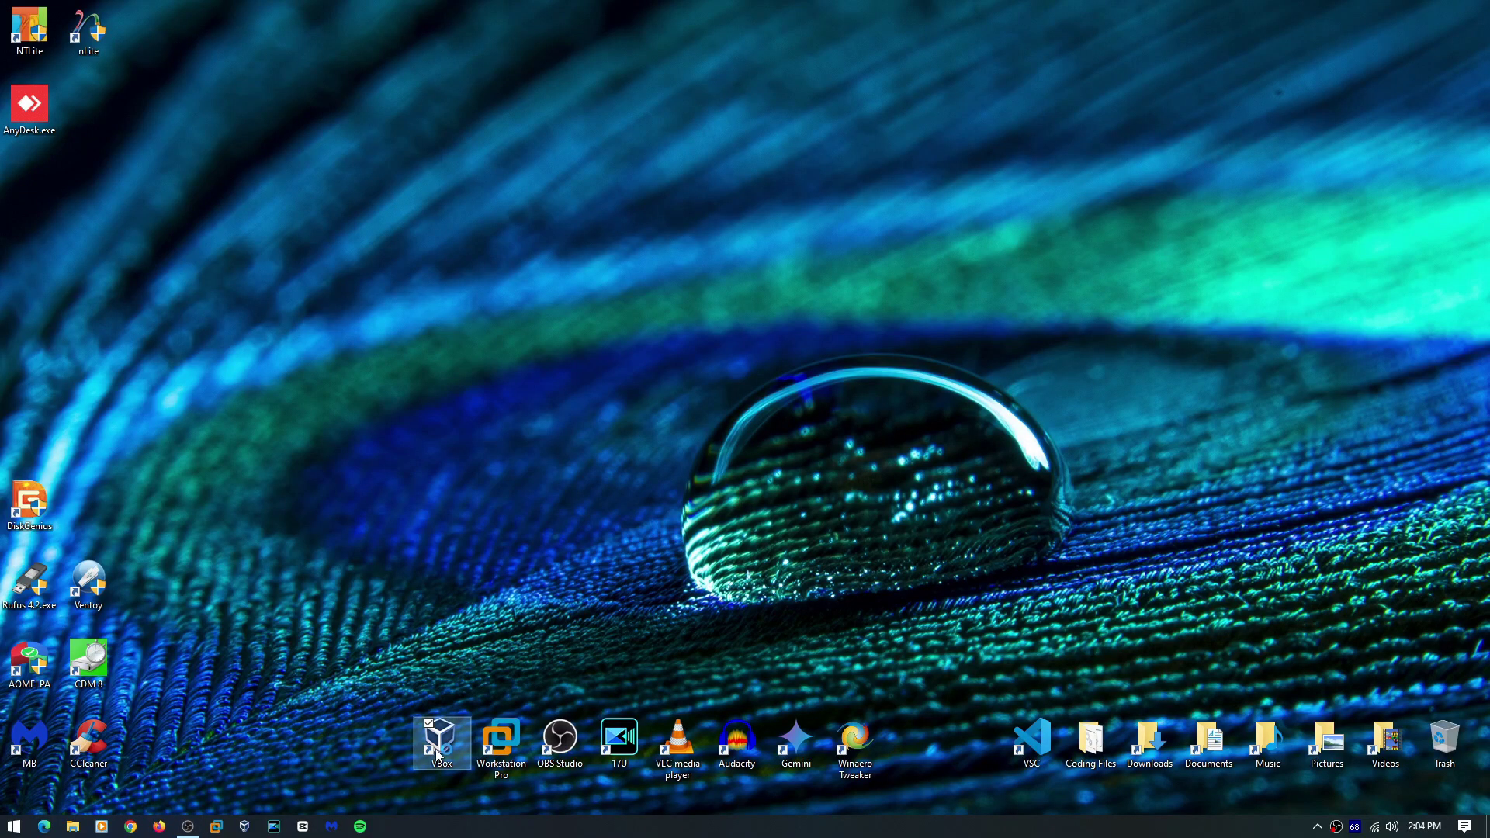
{"action": "double_click", "coordinate": [438, 743]}
{"action": "left_click", "coordinate": [1464, 825]}
{"action": "left_click", "coordinate": [930, 441]}
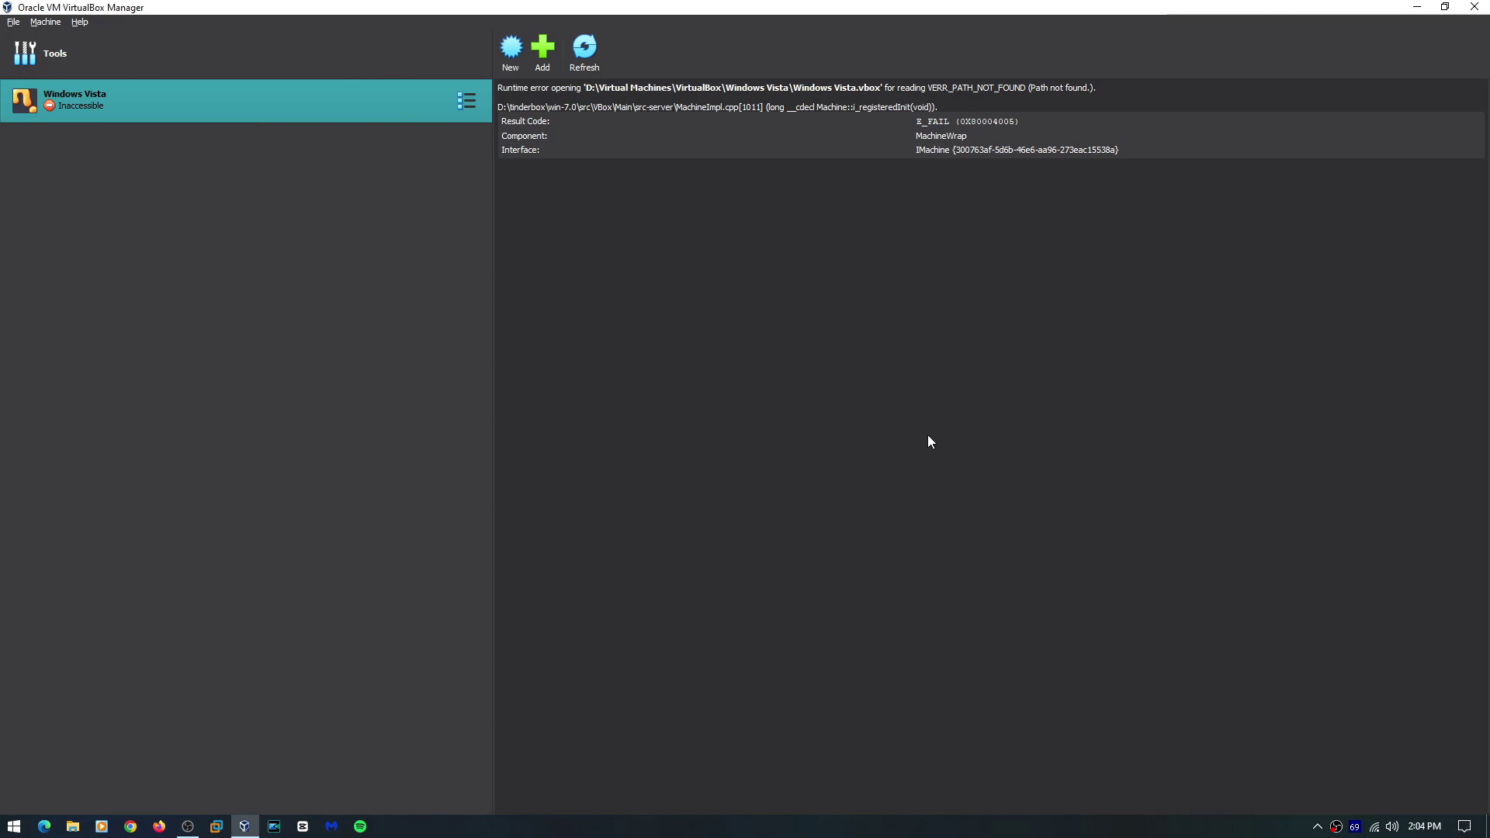
- Remove the inaccessible Windows Vista machine from the list of virtual machines
{"action": "left_click", "coordinate": [465, 101]}
{"action": "left_click", "coordinate": [496, 183]}
{"action": "left_click", "coordinate": [705, 463]}
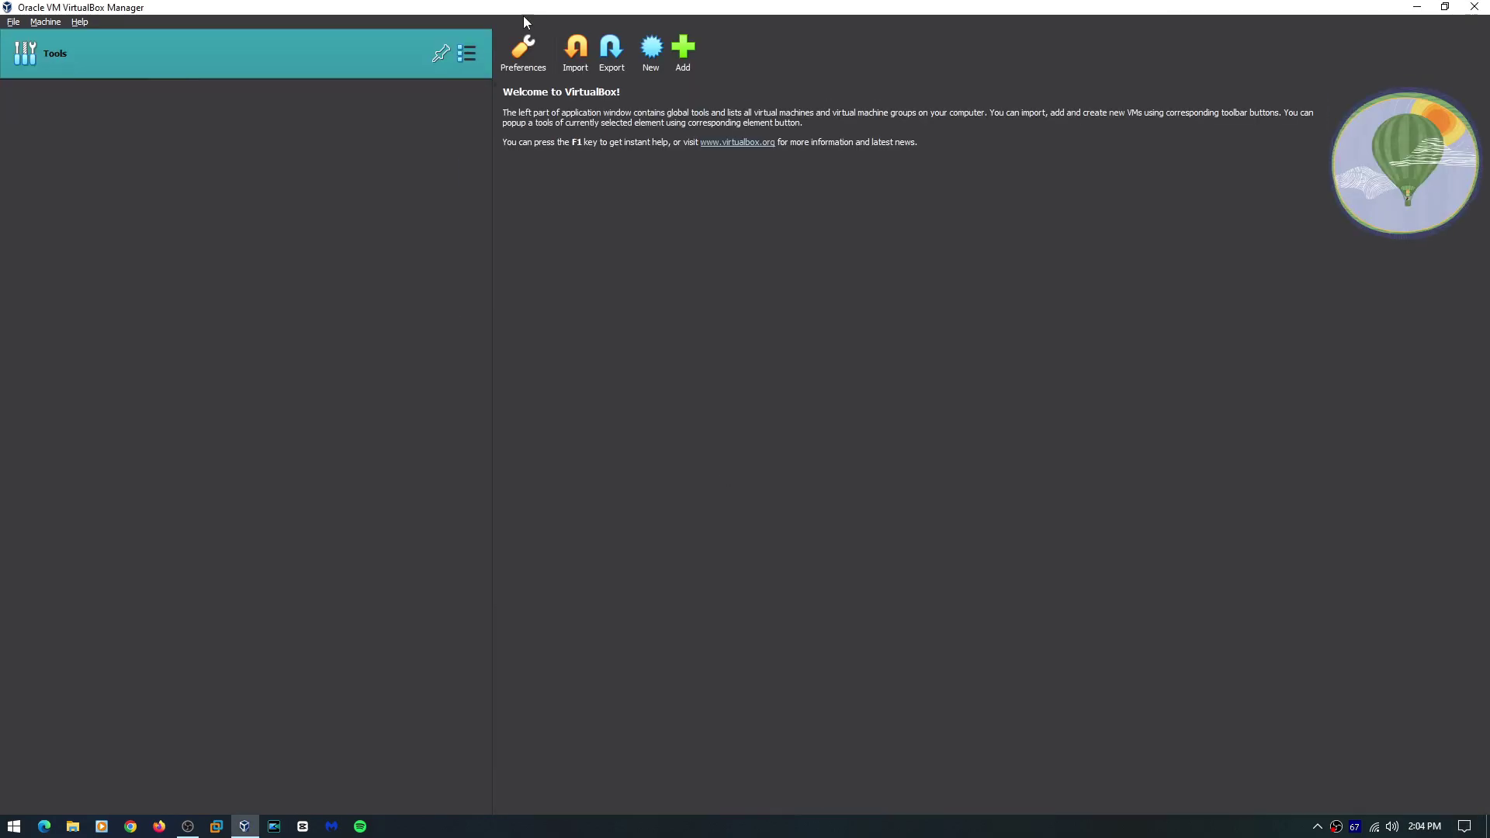
- Start creating a virtual machine named Windows Vista, keeping the D:\Virtual Machines\VirtualBox folder and no ISO image
{"action": "left_click", "coordinate": [652, 53]}
{"action": "type", "text": "Windows Visra"}
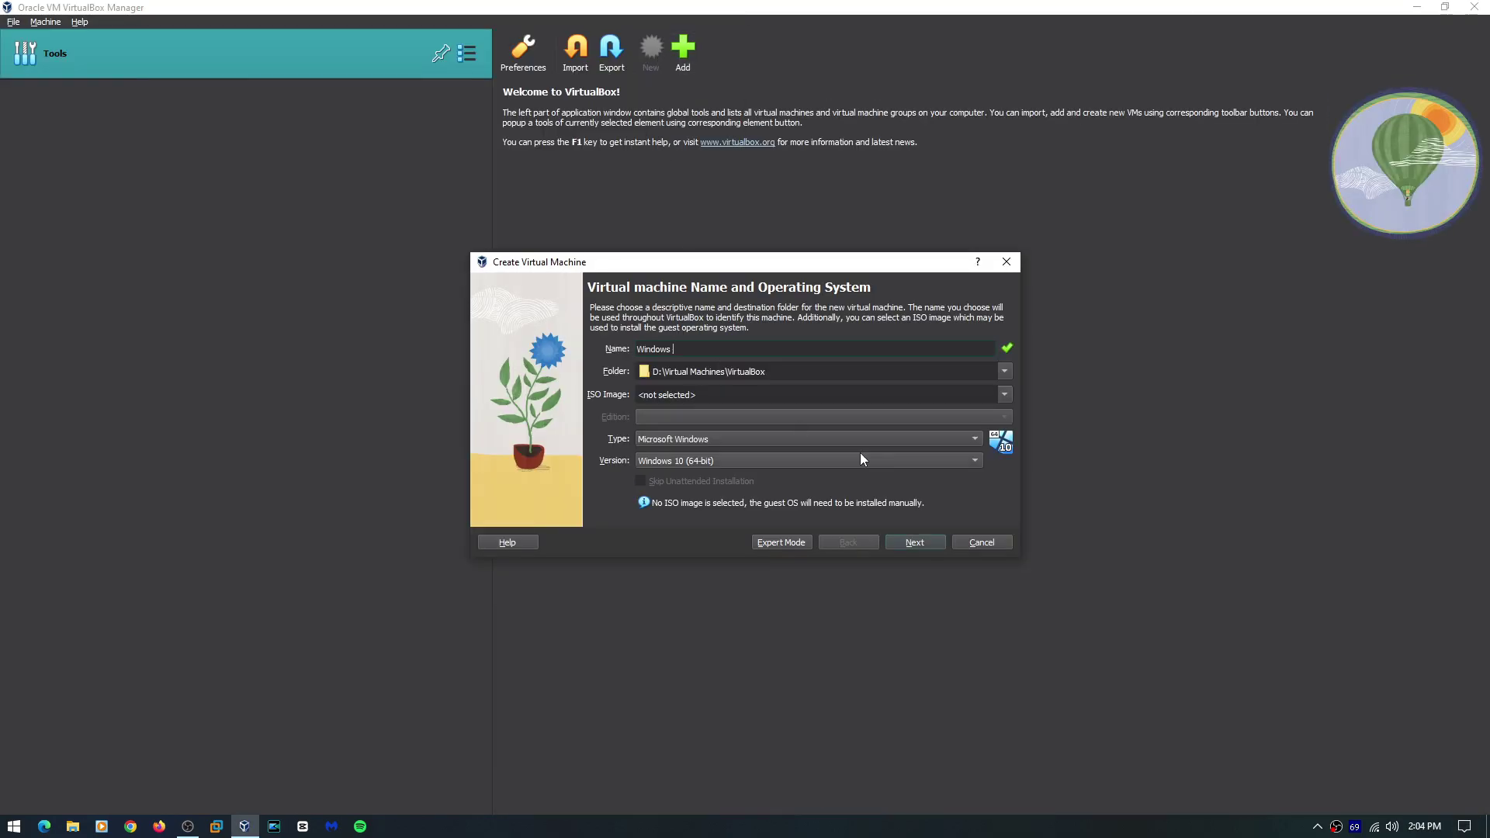
{"action": "key", "text": "BackSpace"}
{"action": "key", "text": "BackSpace"}
{"action": "type", "text": "ta"}
{"action": "left_click", "coordinate": [974, 394]}
{"action": "left_click", "coordinate": [914, 543]}
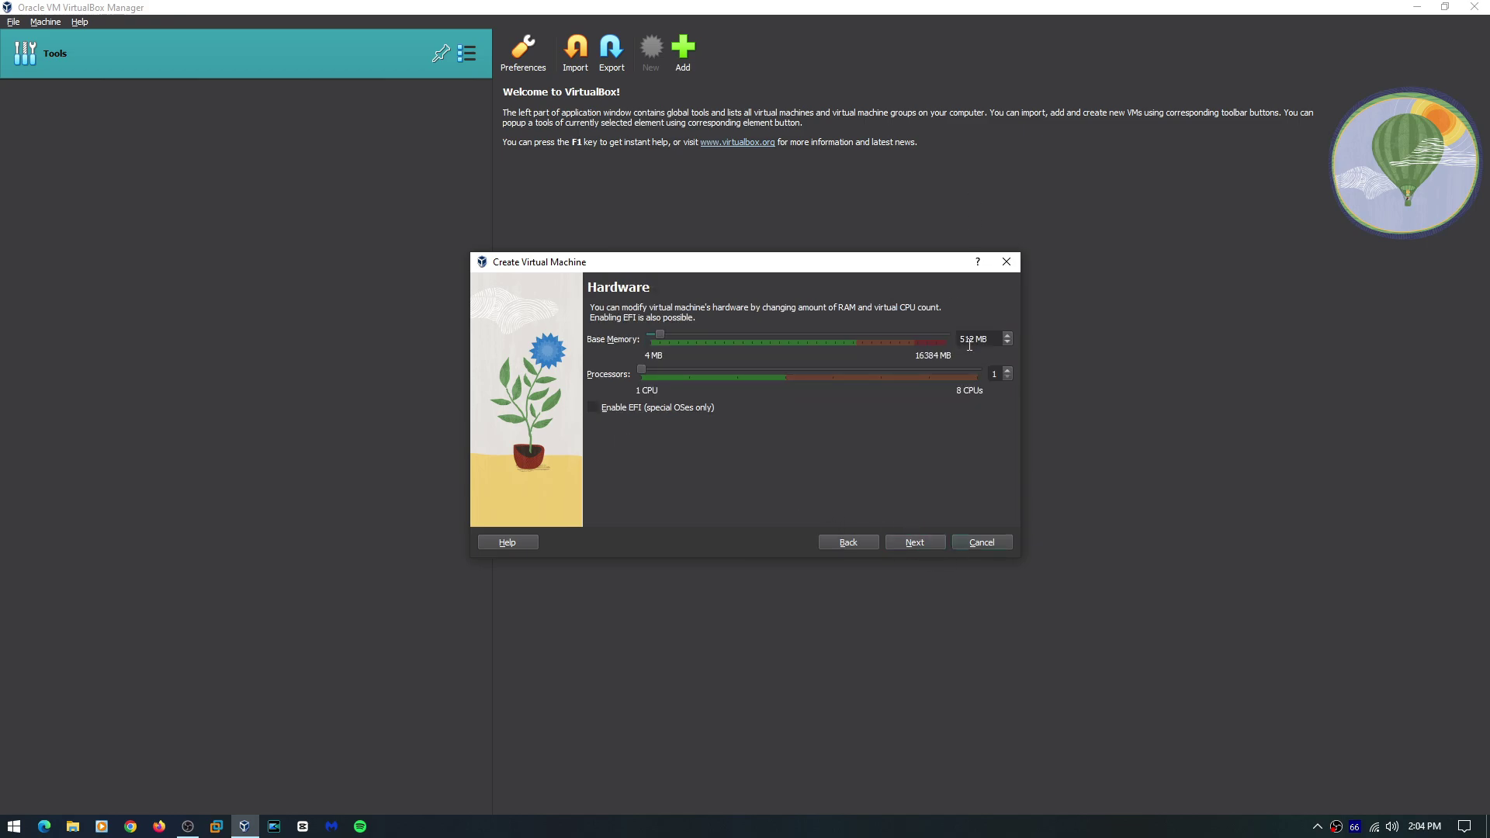
- Give the new machine 6144 MB of memory and 2 processors, and finish creating it without a virtual hard disk
{"action": "left_click", "coordinate": [940, 542]}
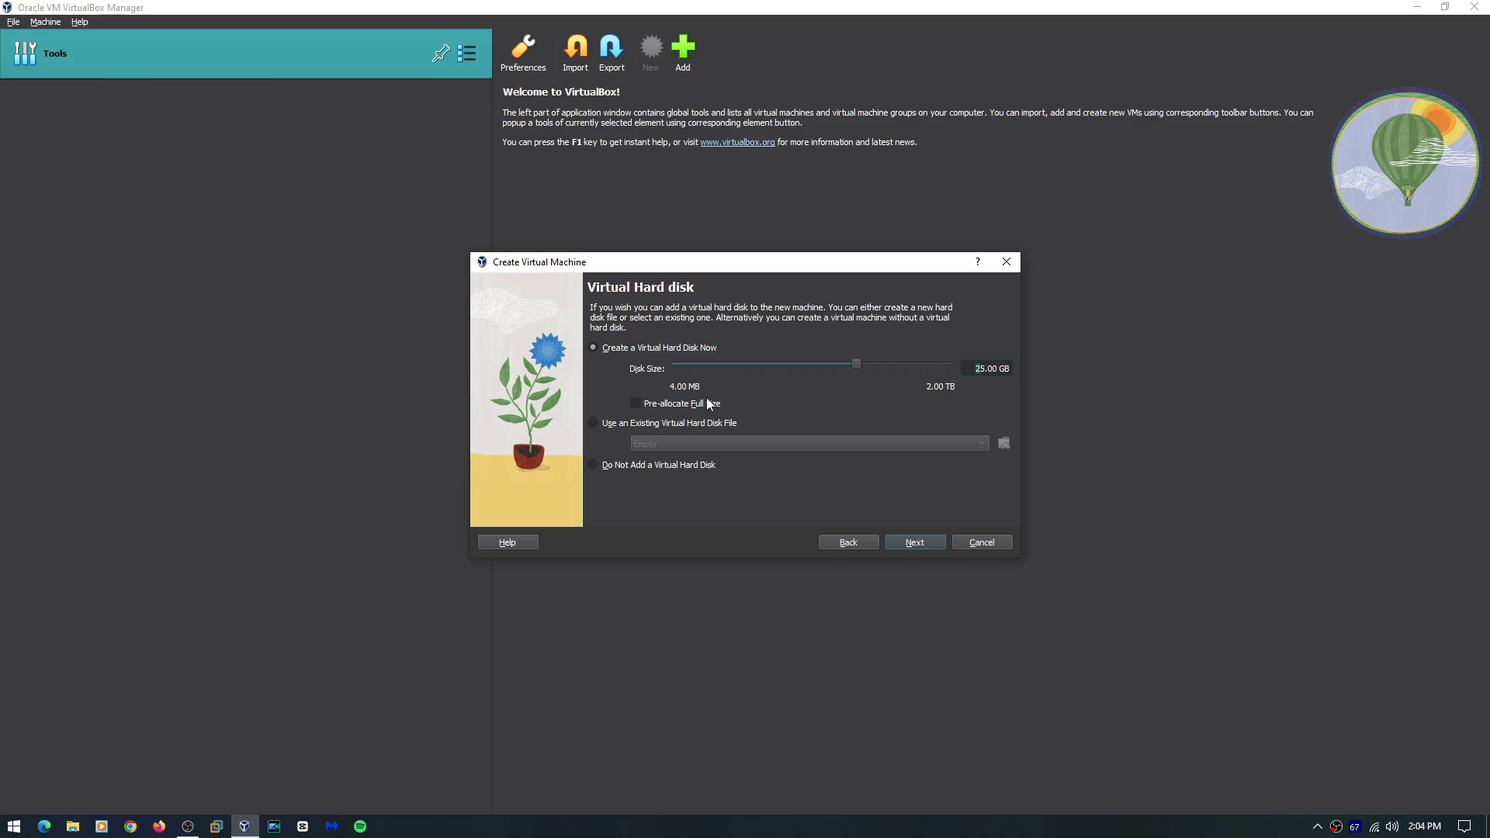
{"action": "left_click", "coordinate": [915, 542]}
{"action": "left_click", "coordinate": [848, 542]}
{"action": "left_click", "coordinate": [912, 540]}
{"action": "left_click", "coordinate": [915, 542]}
{"action": "left_click", "coordinate": [733, 471]}
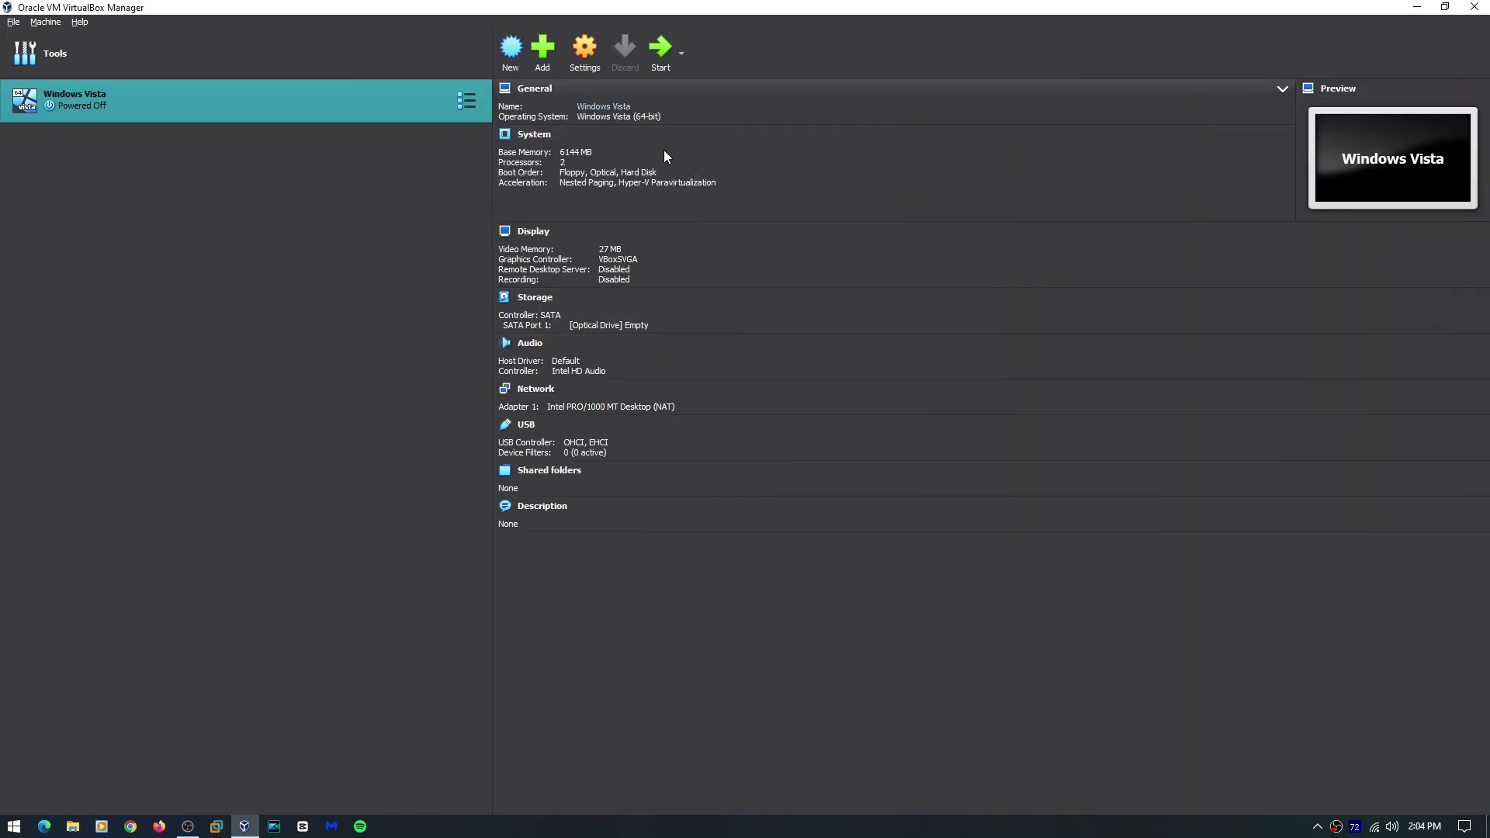
- From the machine's storage settings, set up a new dynamically allocated VHD hard disk named Windows Vista.vhd
{"action": "left_click", "coordinate": [681, 53]}
{"action": "left_click", "coordinate": [584, 48]}
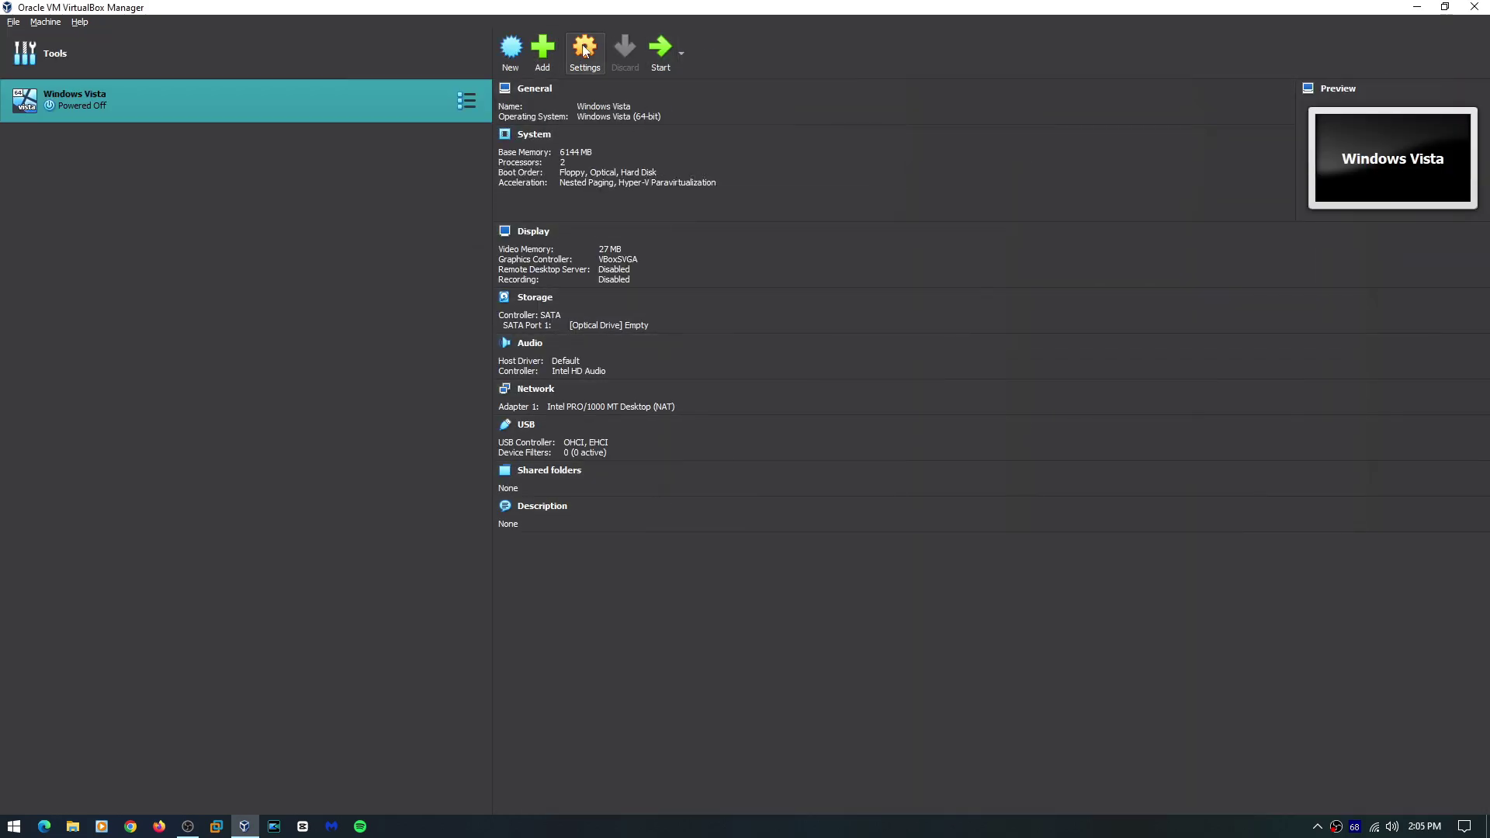
{"action": "left_click", "coordinate": [549, 336]}
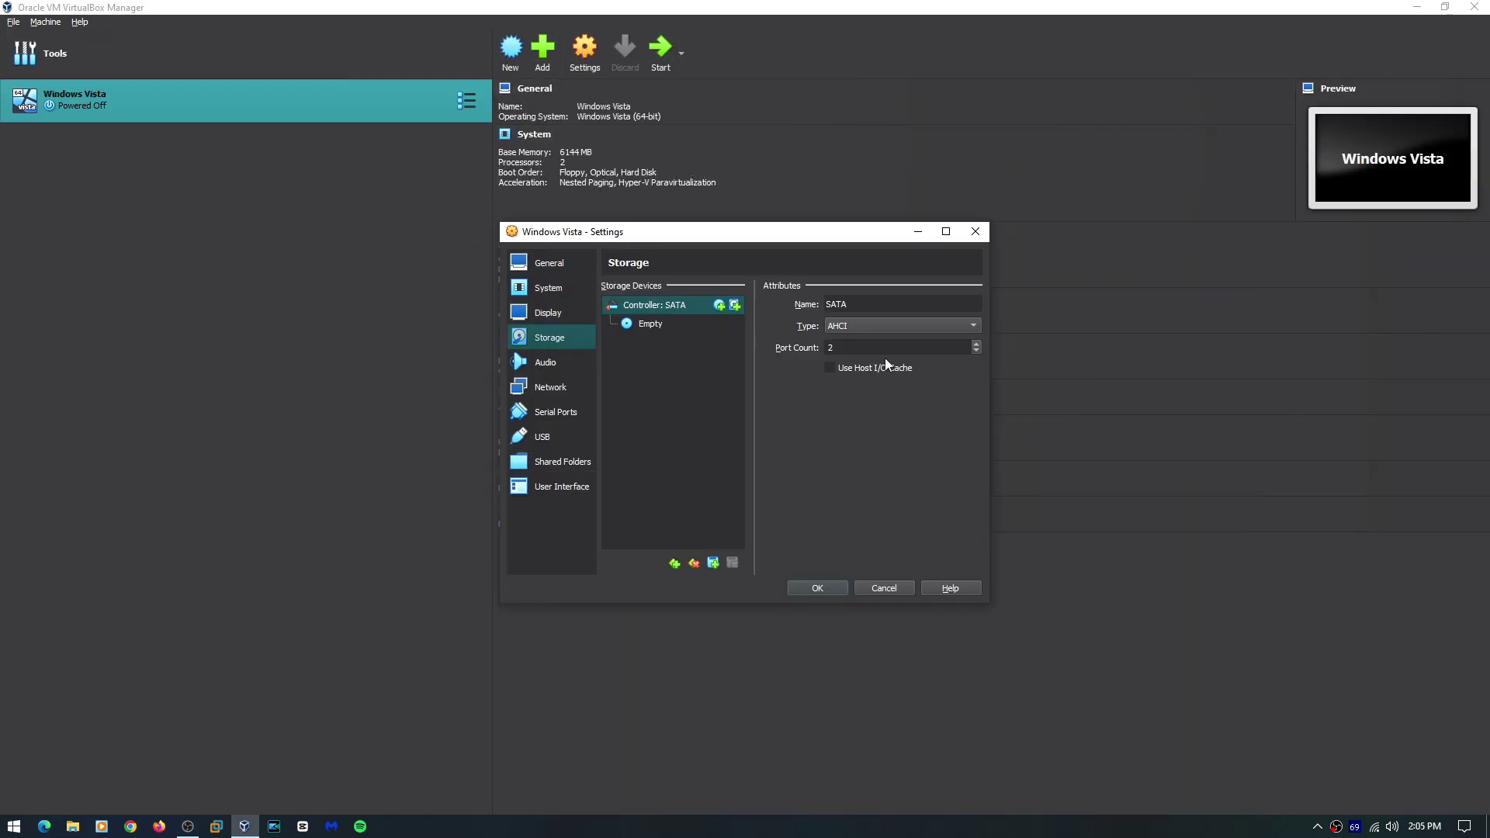
{"action": "left_click", "coordinate": [713, 564]}
{"action": "left_click", "coordinate": [751, 588]}
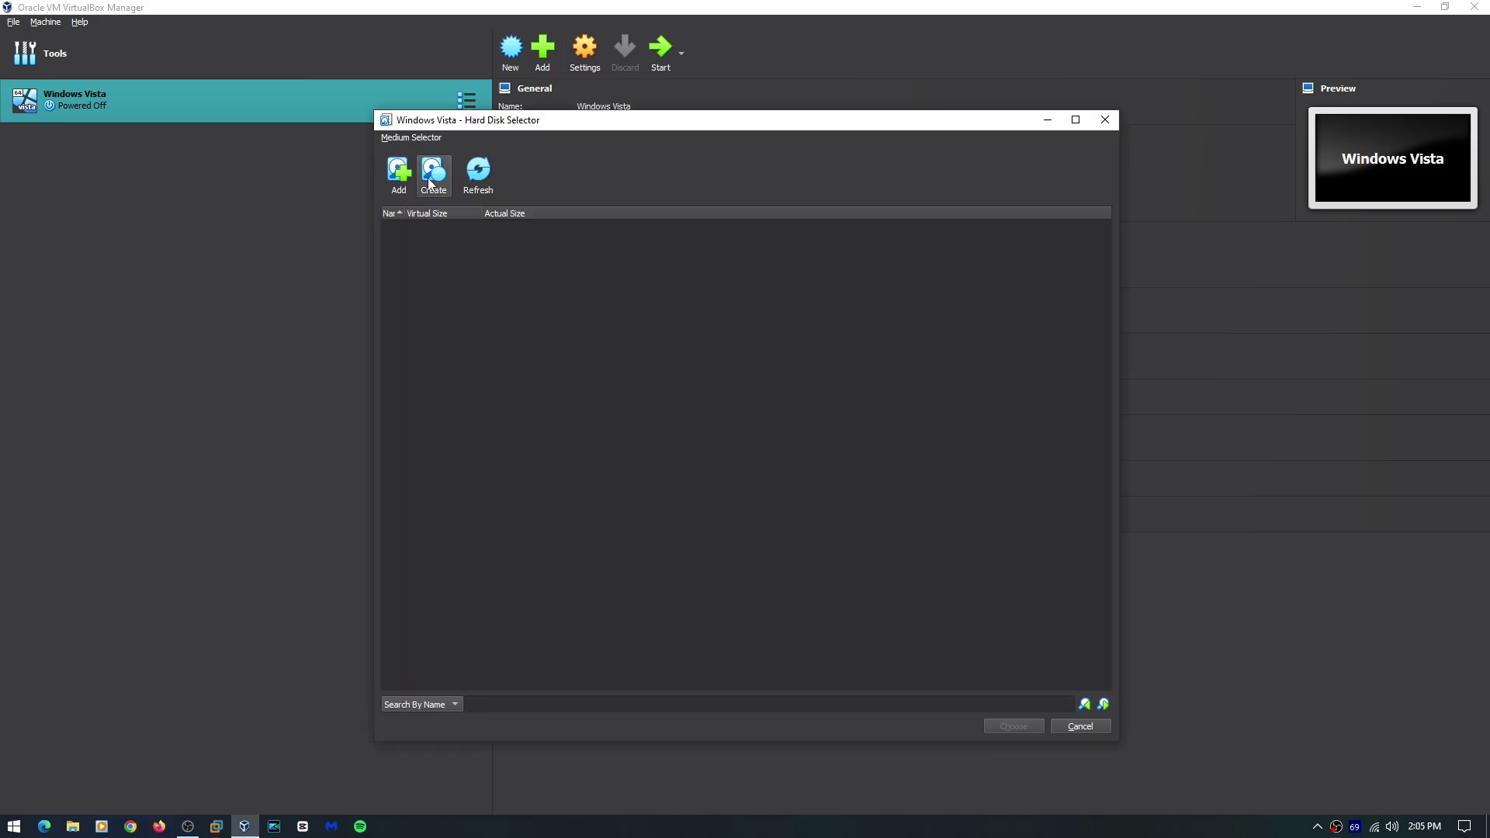
{"action": "left_click", "coordinate": [431, 167]}
{"action": "left_click", "coordinate": [706, 404]}
{"action": "left_click", "coordinate": [864, 554]}
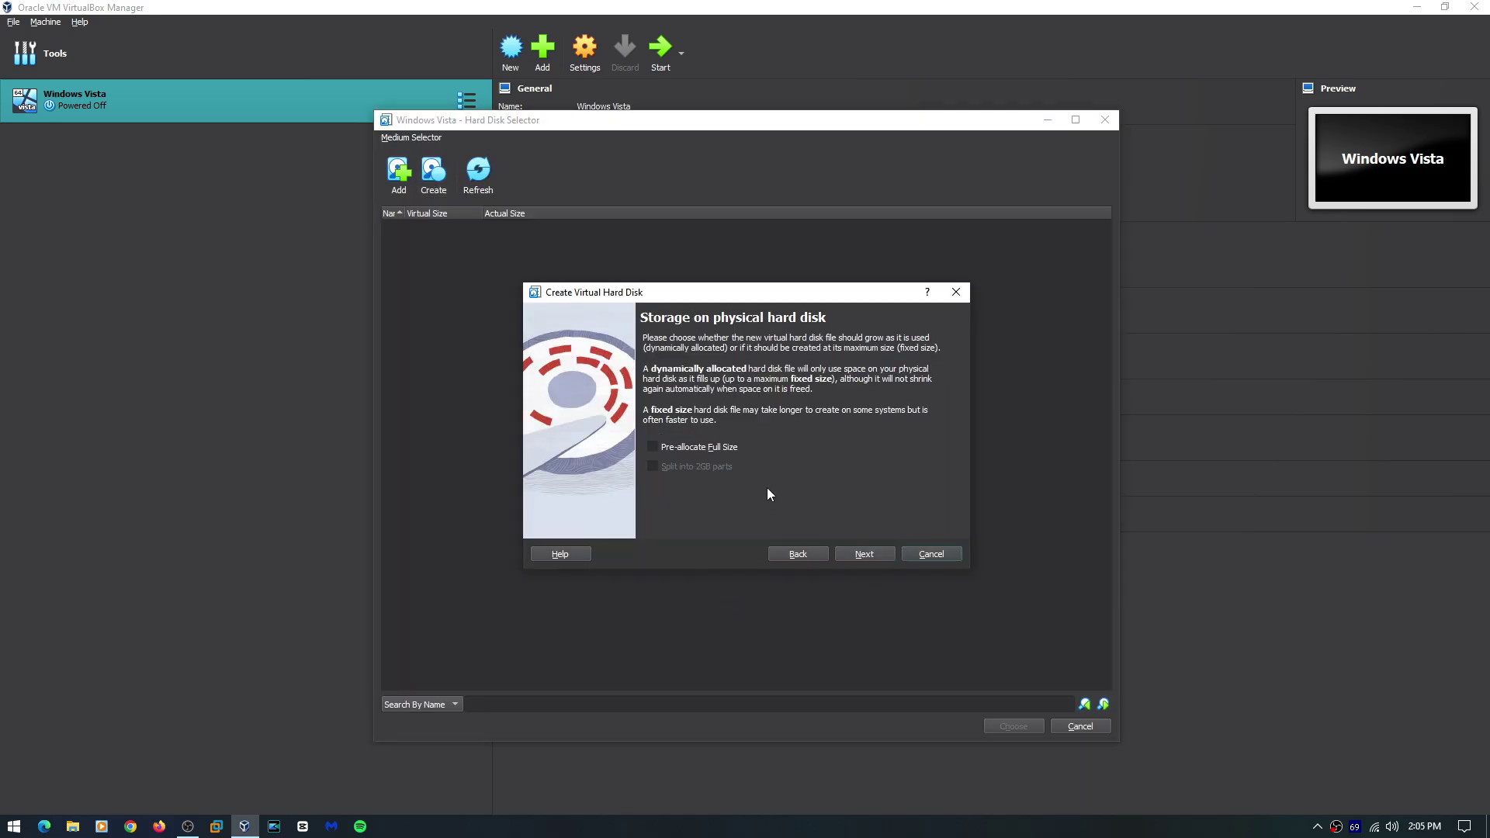
{"action": "left_click", "coordinate": [874, 556]}
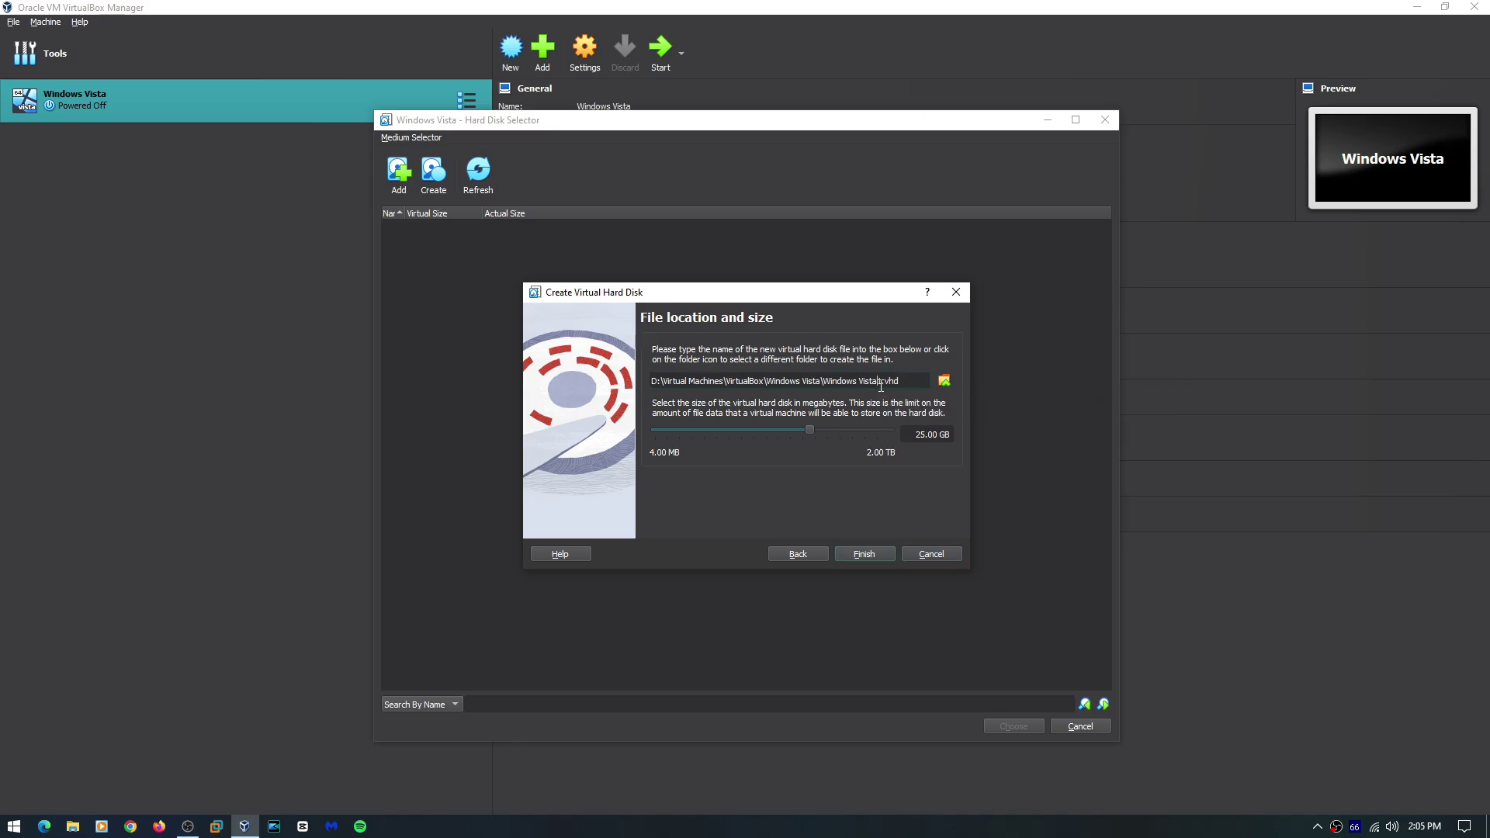
{"action": "type", "text": "a"}
- Check the contents of the Windows Vista folder inside the VirtualBox machine folder, and close it
{"action": "key", "text": "super"}
{"action": "type", "text": "virtualbox"}
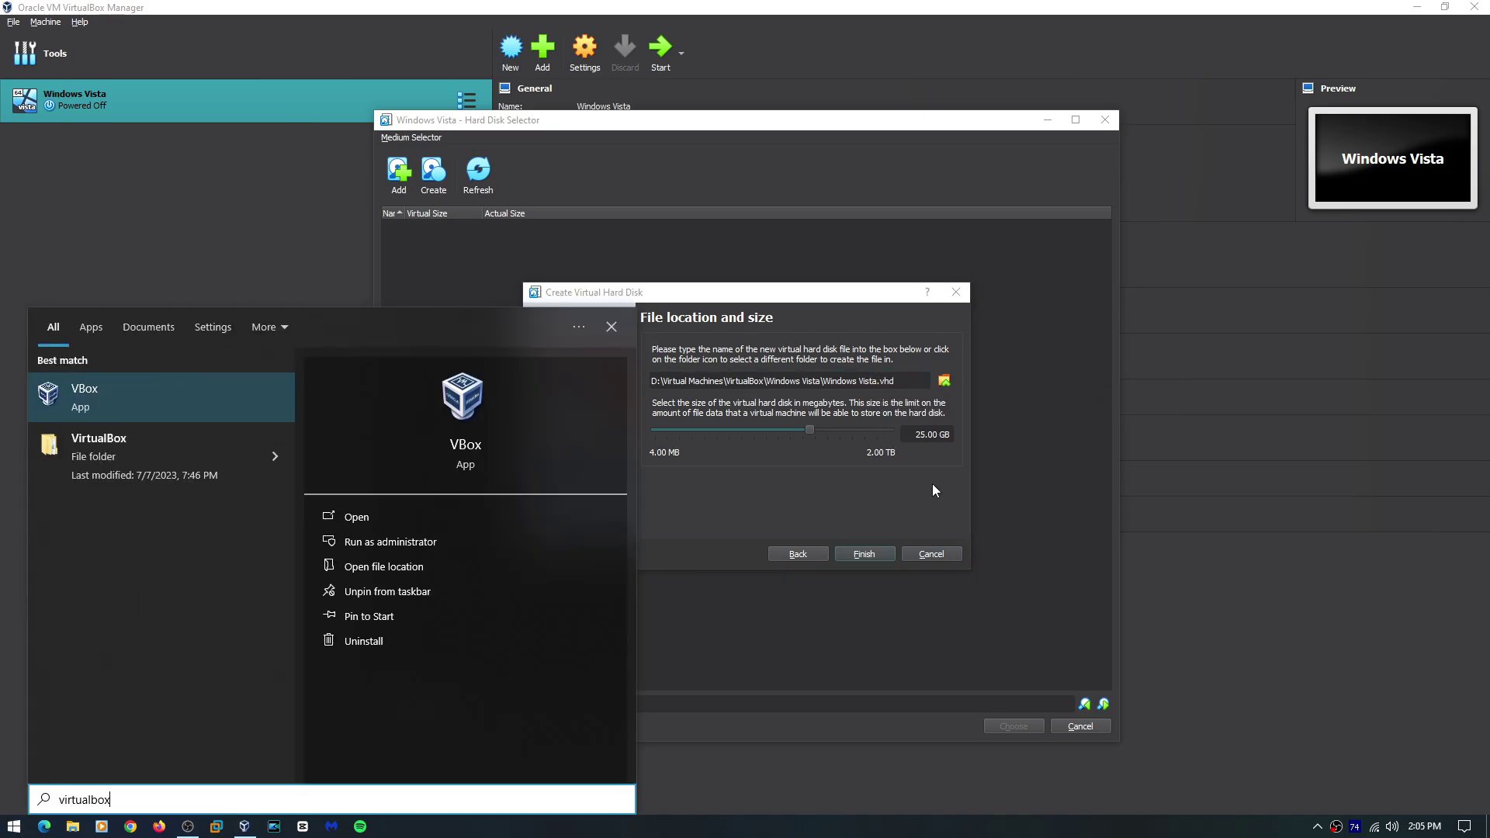
{"action": "key", "text": "Return"}
{"action": "double_click", "coordinate": [402, 256]}
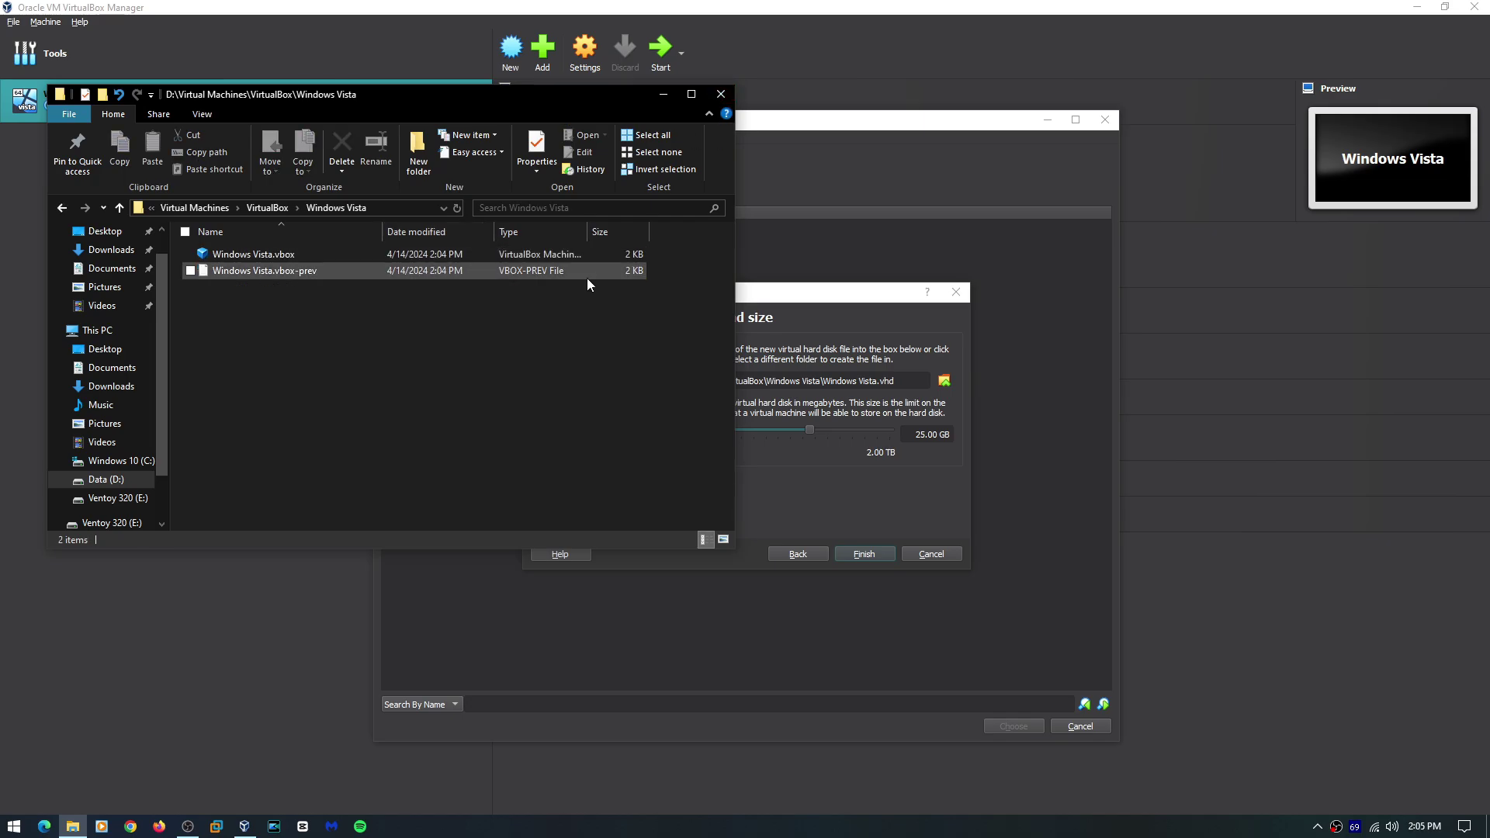
{"action": "left_click", "coordinate": [720, 94]}
- Create the 25 GB Windows Vista.vhd disk, attach it to the SATA controller and save the settings
{"action": "left_click", "coordinate": [864, 553]}
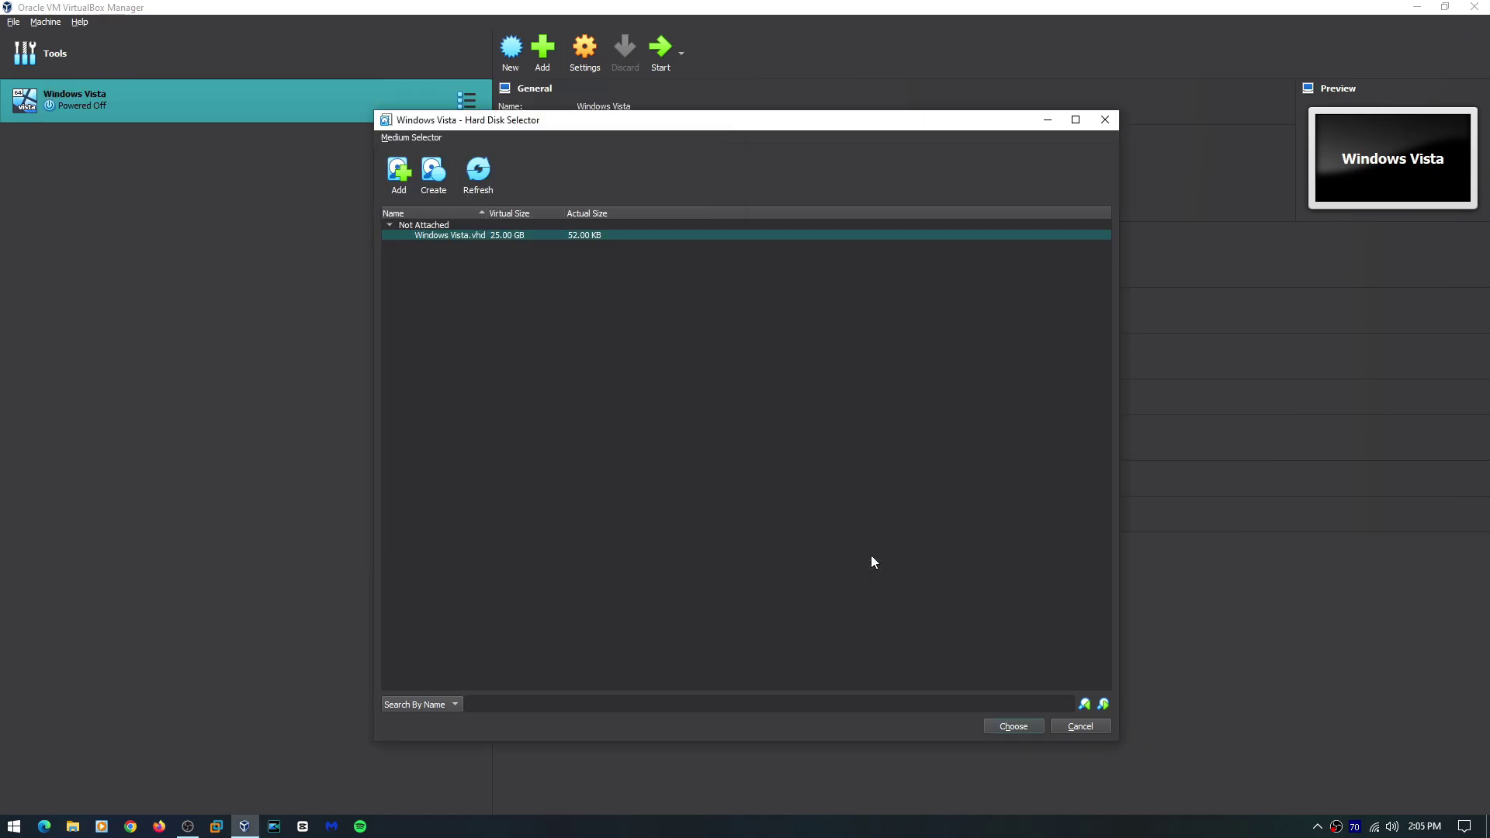
{"action": "left_click", "coordinate": [1023, 726]}
{"action": "left_click", "coordinate": [855, 324]}
{"action": "left_click", "coordinate": [855, 325]}
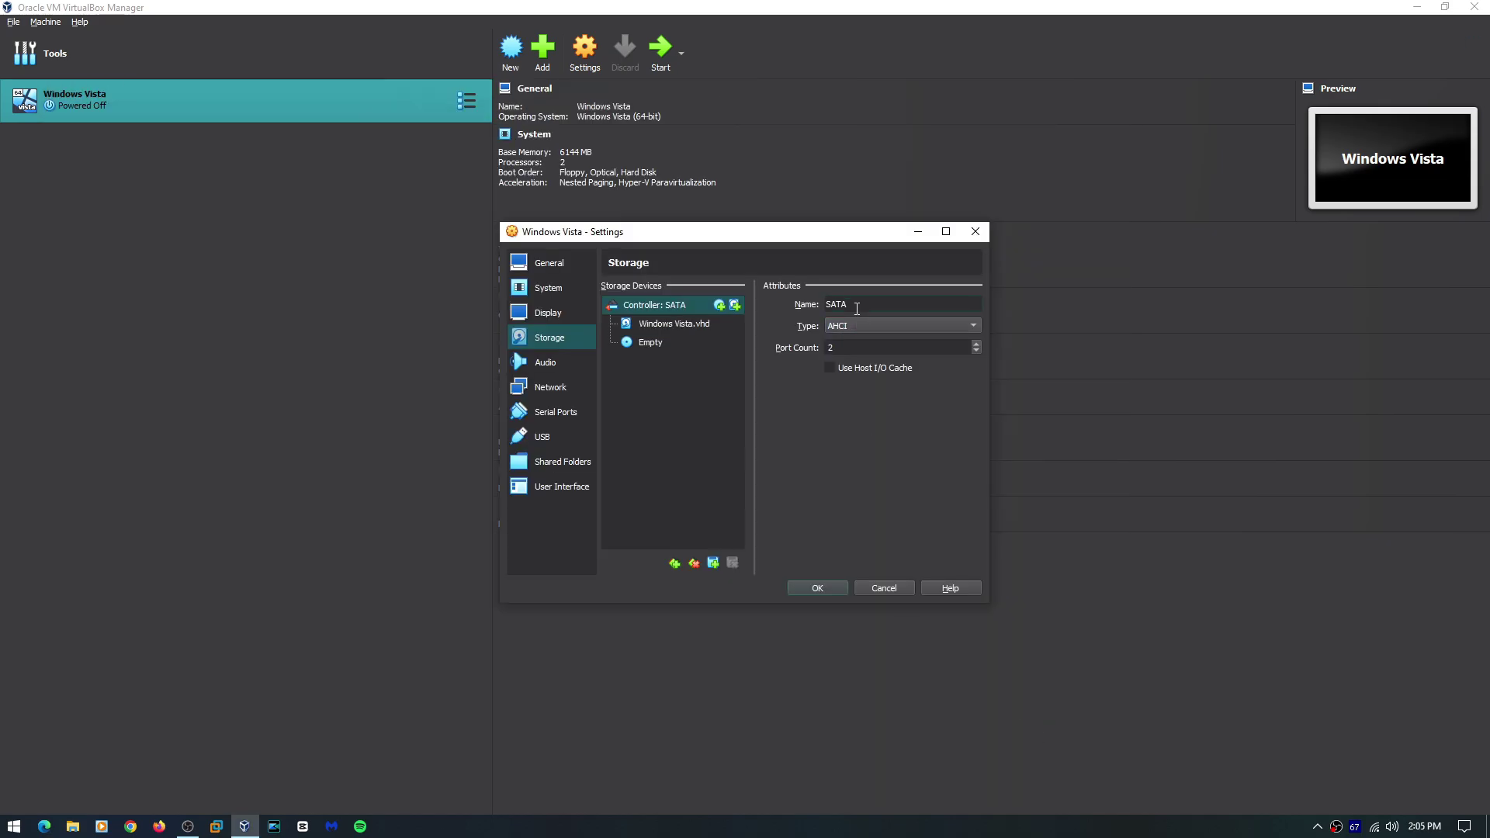
{"action": "left_click", "coordinate": [817, 588]}
- Insert the Windows Vista Ultimate ISO from D:\ISOs\Windows x64 into the machine's empty optical drive and save the settings
{"action": "left_click", "coordinate": [586, 48]}
{"action": "left_click", "coordinate": [549, 335]}
{"action": "left_click", "coordinate": [667, 342]}
{"action": "left_click", "coordinate": [860, 304]}
{"action": "left_click", "coordinate": [974, 304]}
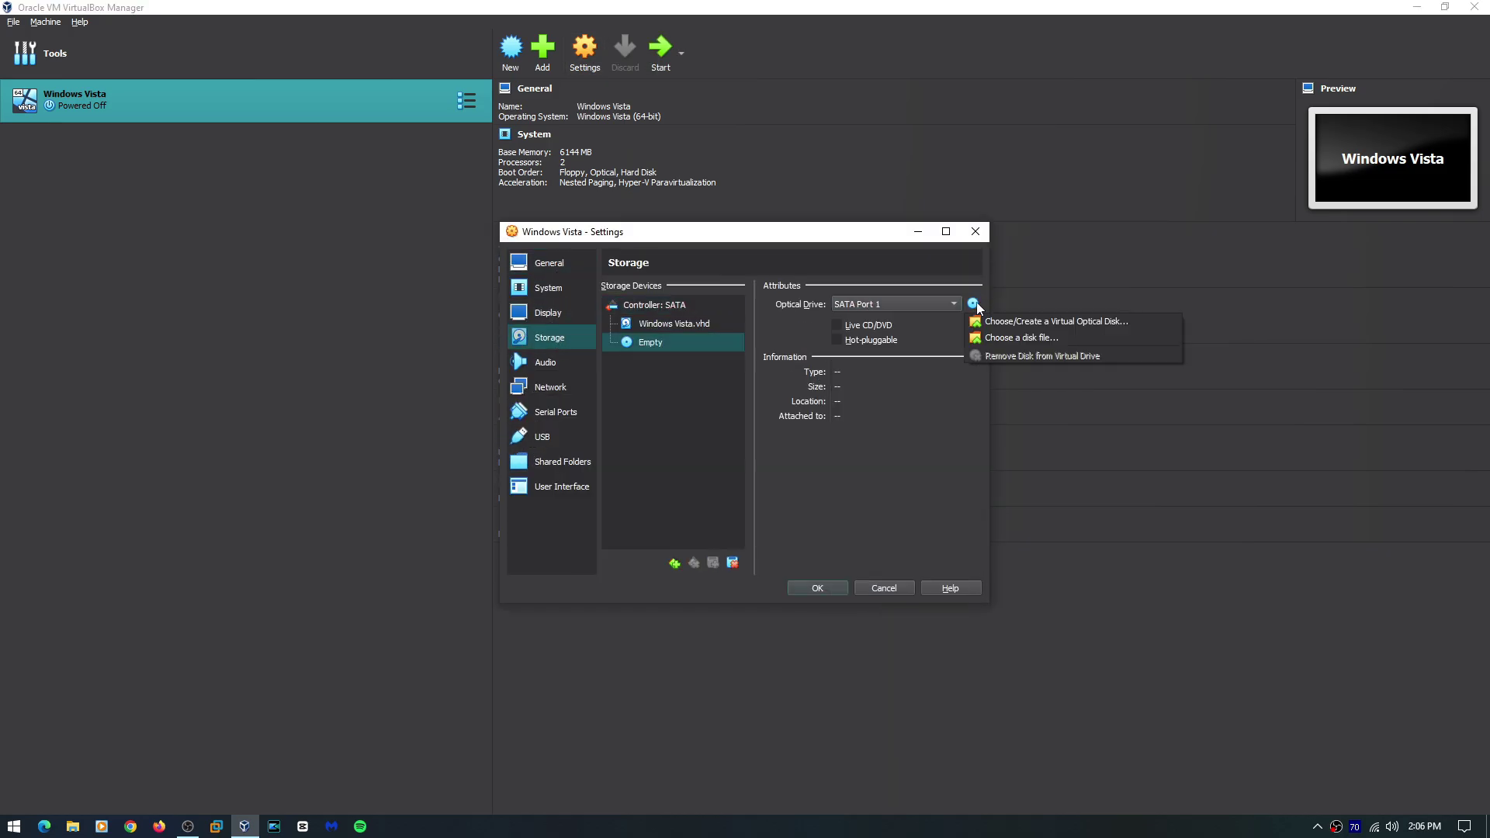
{"action": "left_click", "coordinate": [992, 338]}
{"action": "type", "text": "d:\\iu"}
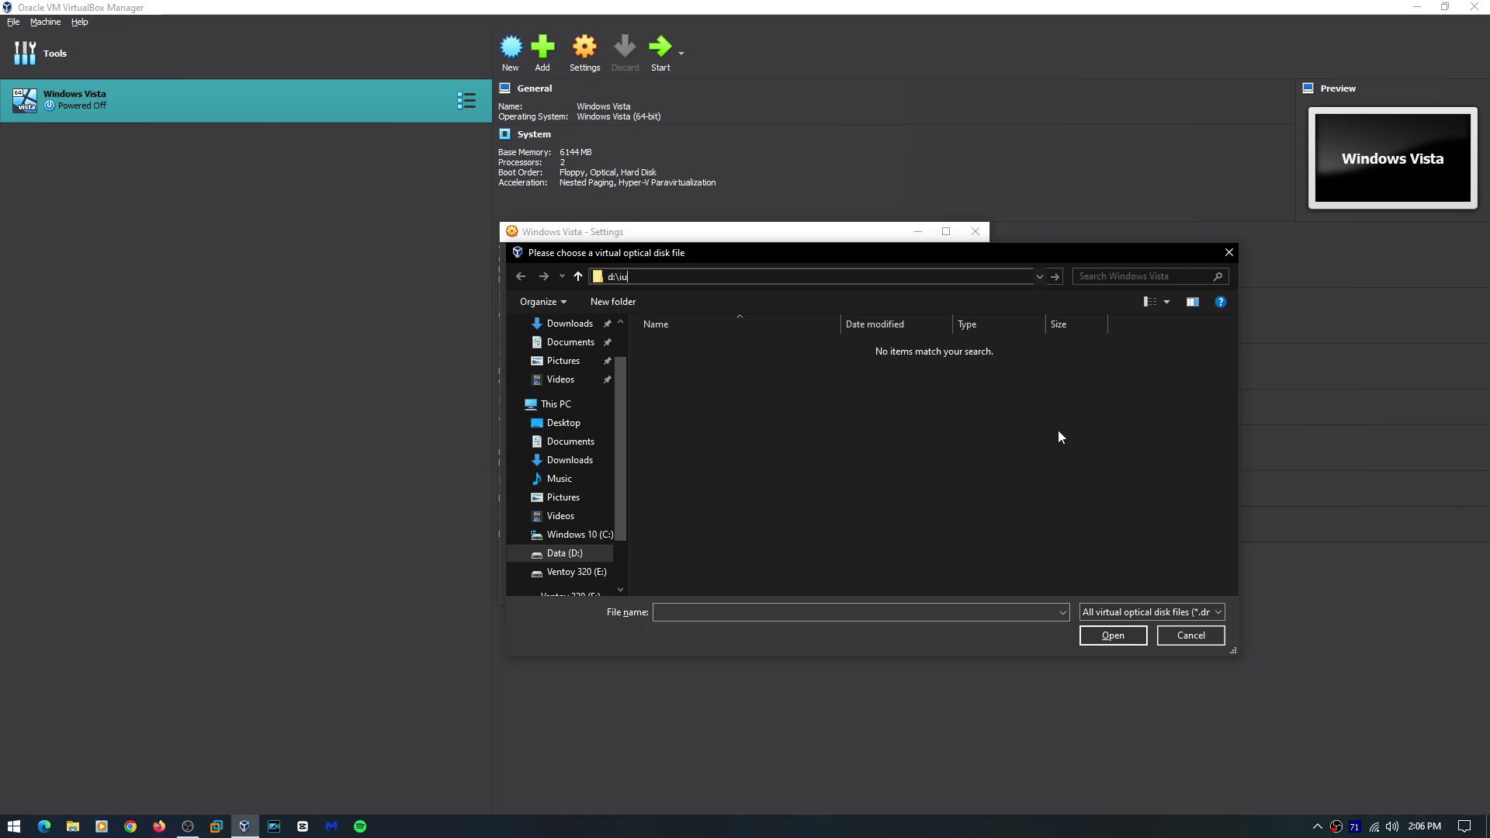
{"action": "key", "text": "BackSpace"}
{"action": "type", "text": "sos"}
{"action": "key", "text": "Return"}
{"action": "double_click", "coordinate": [759, 402]}
{"action": "double_click", "coordinate": [739, 484]}
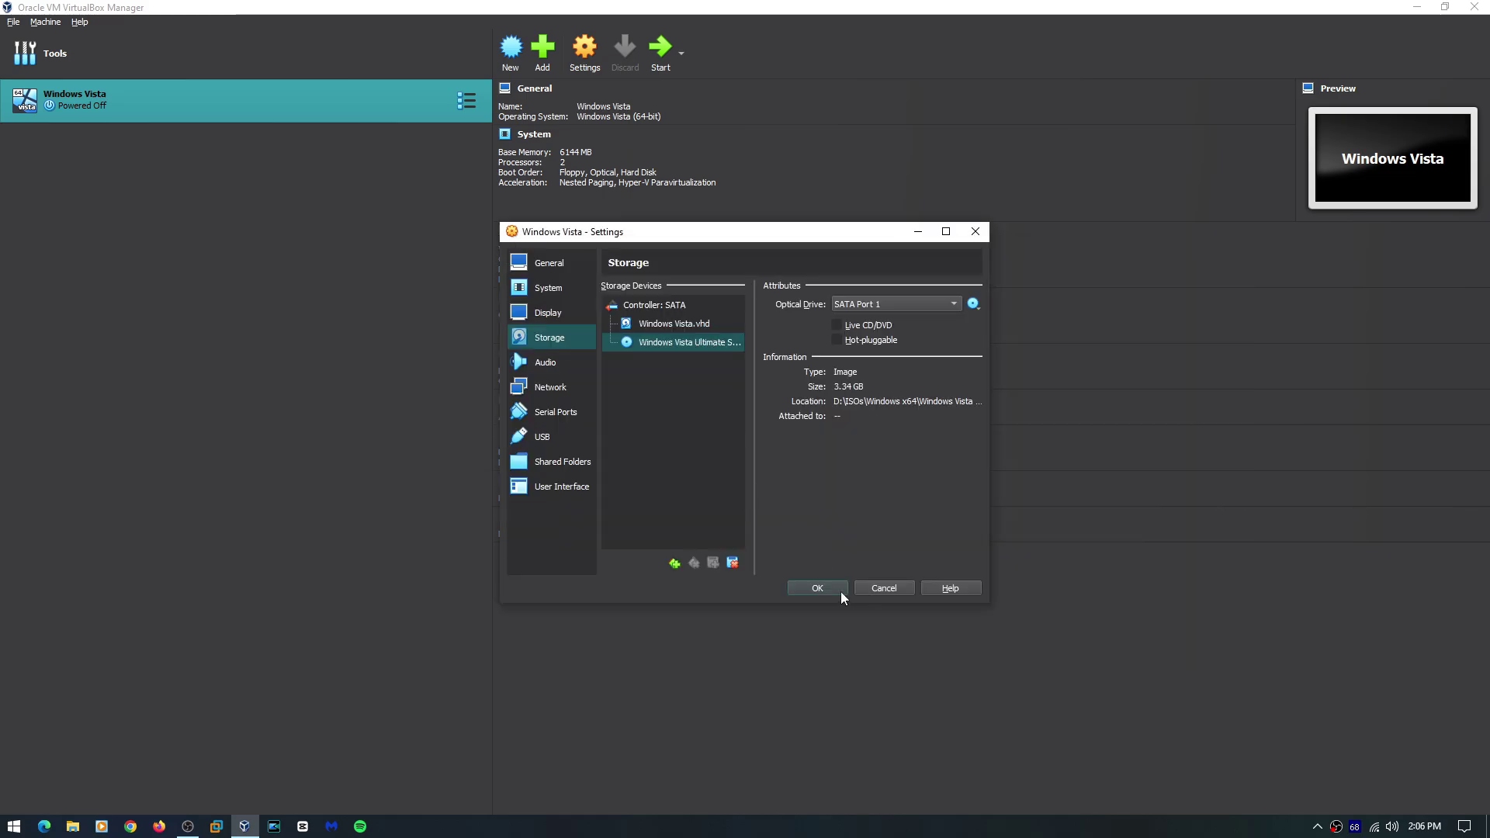
{"action": "left_click", "coordinate": [866, 593]}
- Start the Windows Vista virtual machine and switch its display to scaled mode
{"action": "left_click", "coordinate": [660, 52]}
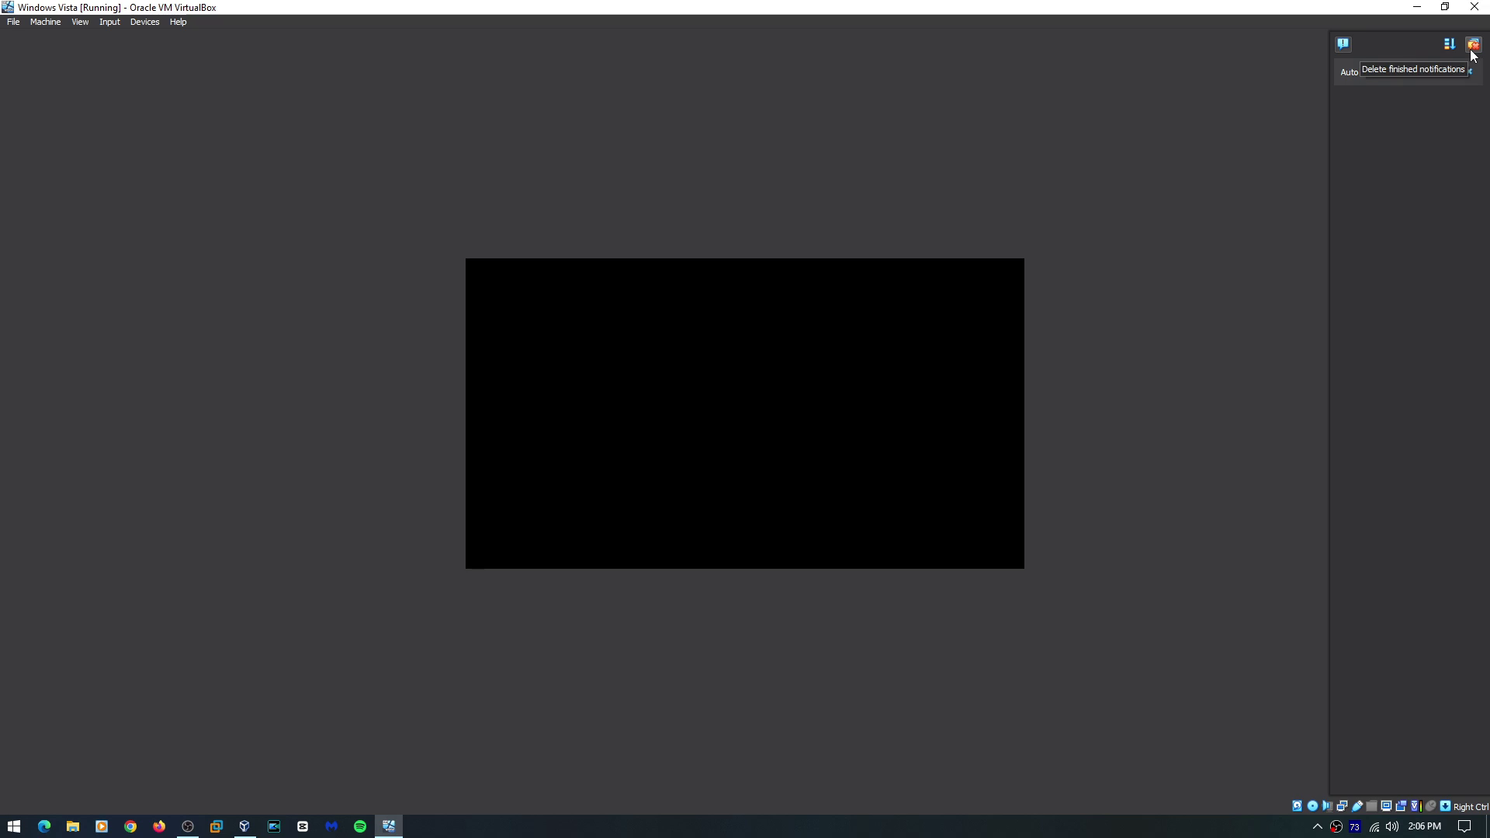
{"action": "left_click", "coordinate": [80, 21]}
{"action": "left_click", "coordinate": [90, 39]}
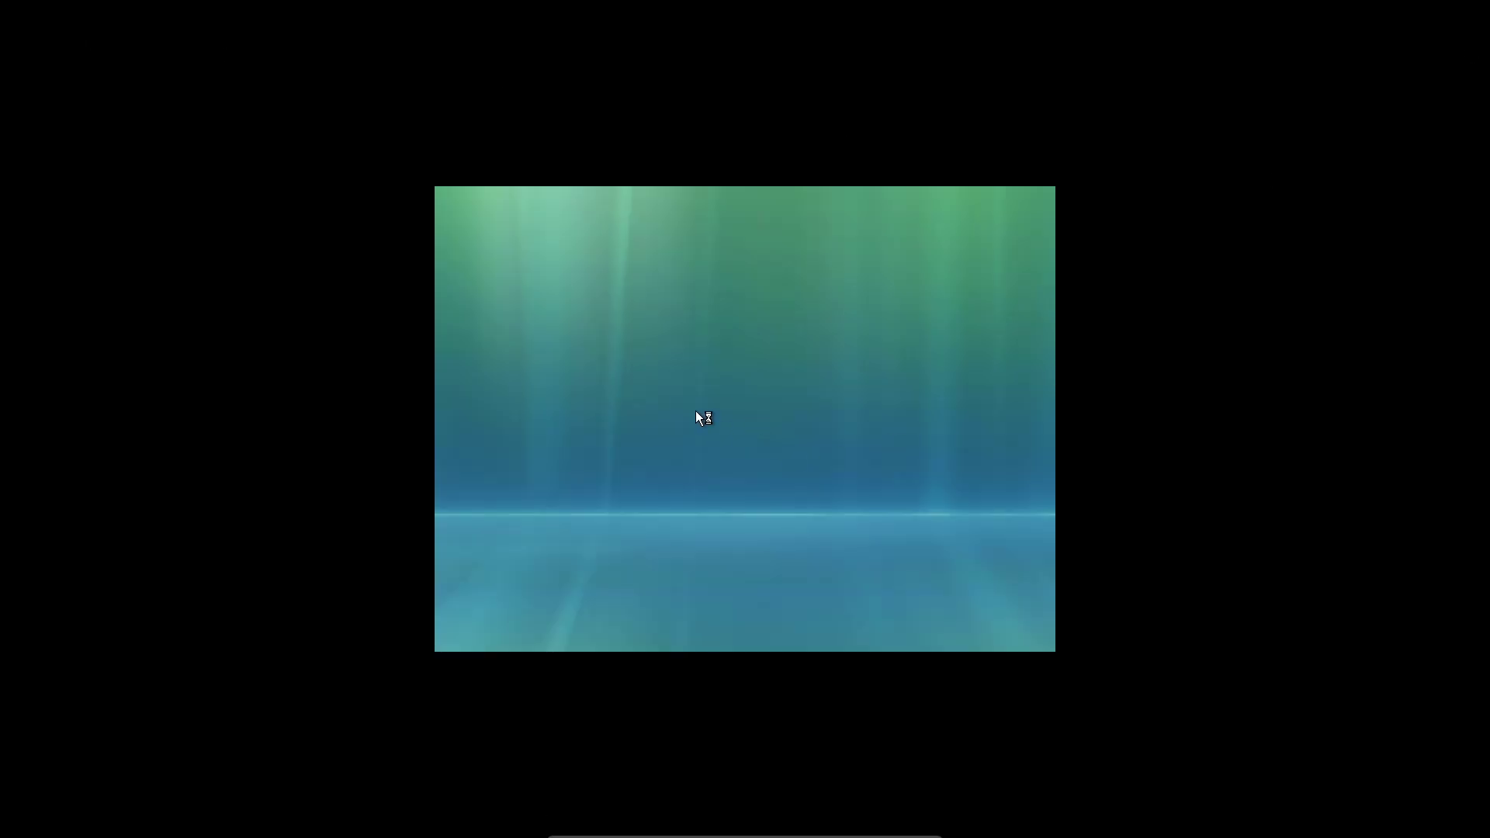
{"action": "left_click", "coordinate": [666, 825]}
{"action": "left_click", "coordinate": [714, 738]}
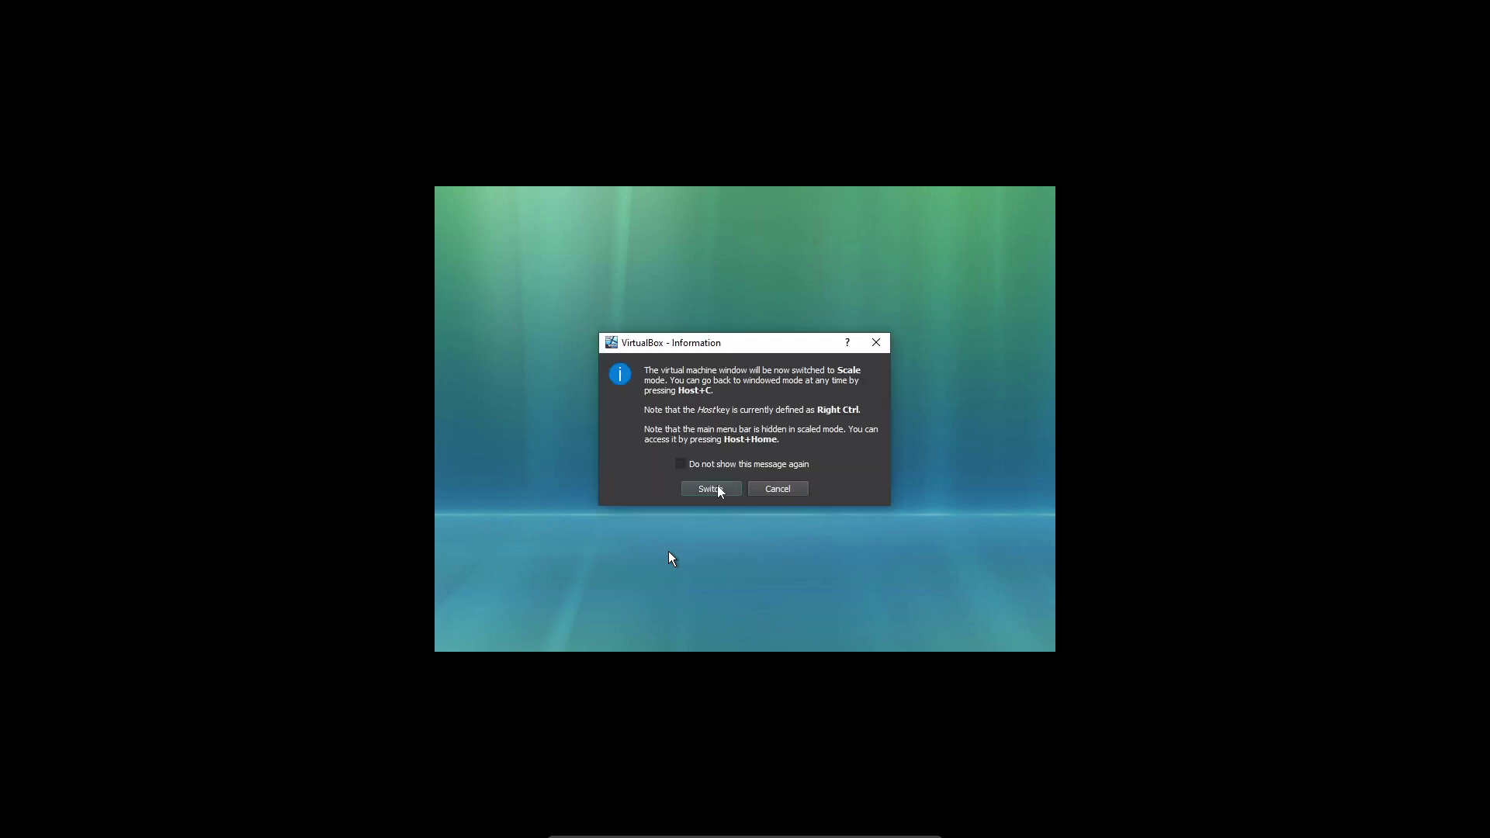
{"action": "left_click", "coordinate": [716, 487]}
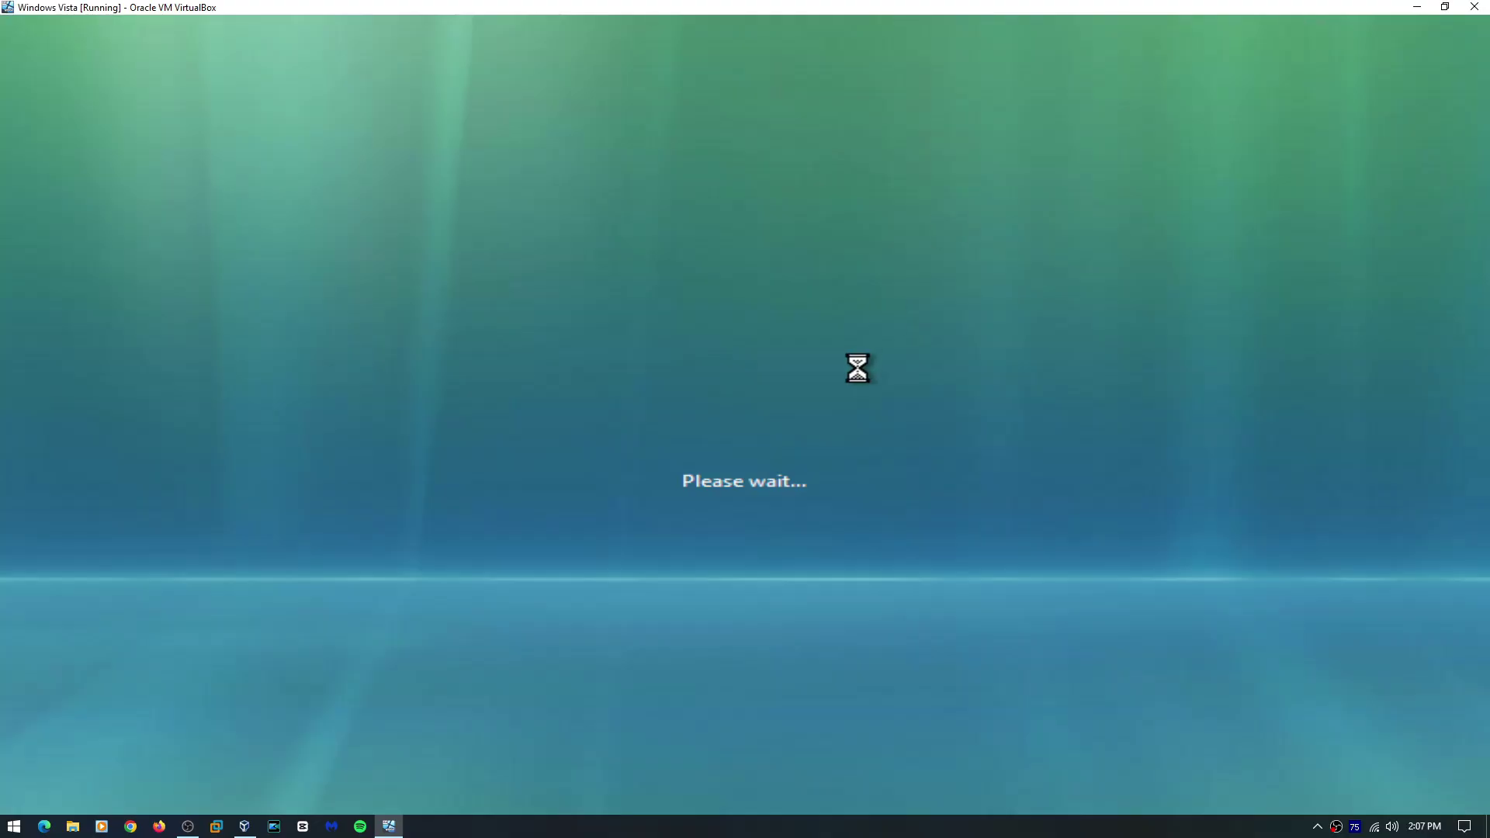
{"action": "key", "text": "ctrl+c"}
{"action": "key", "text": "ctrl+c"}
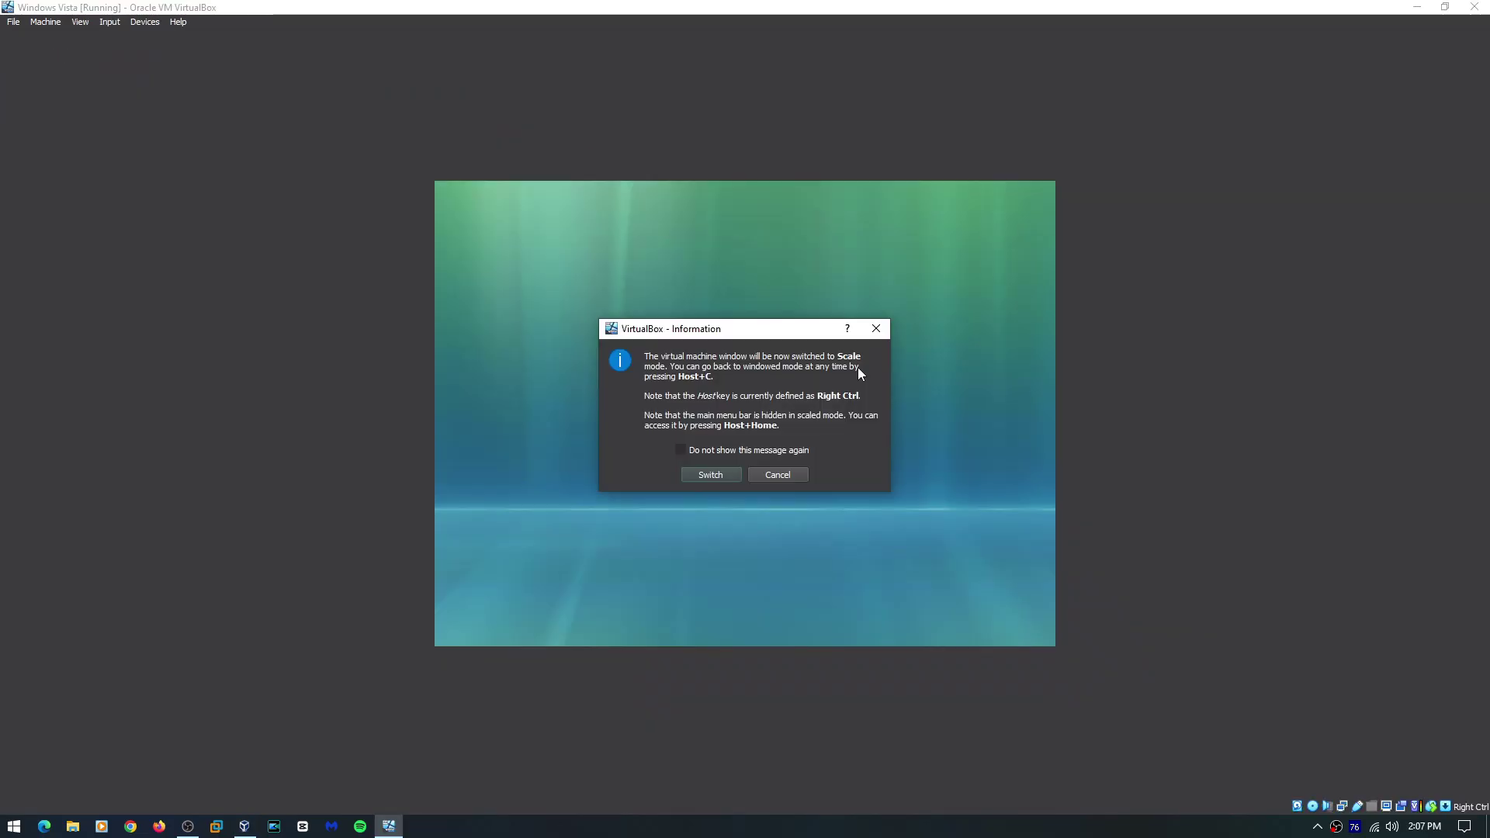
{"action": "left_click", "coordinate": [711, 472]}
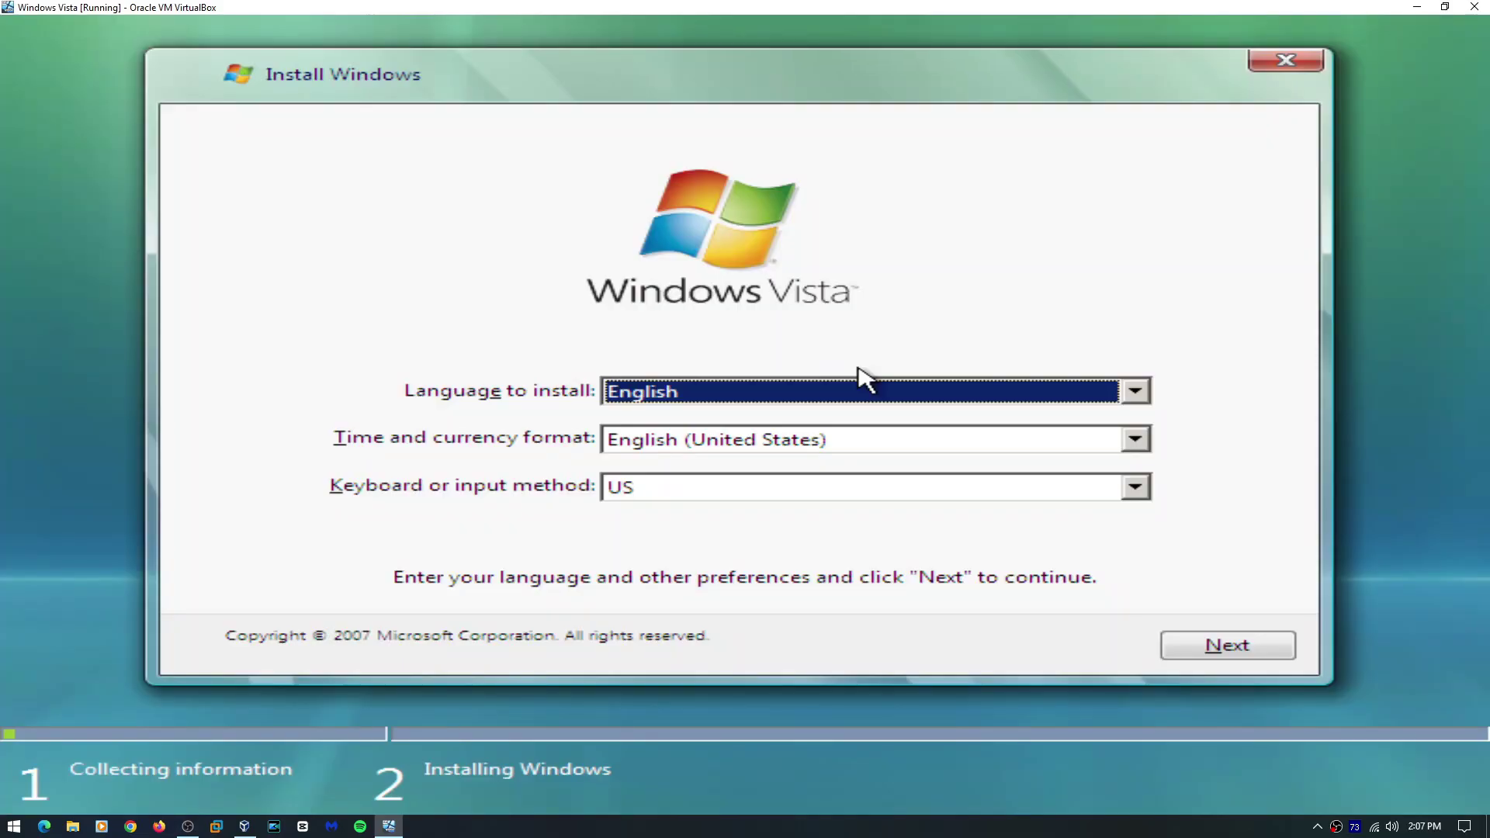
- Keep the English and US setup options and start installing Windows Vista on Disk 0 Unallocated Space
{"action": "left_click", "coordinate": [1267, 650]}
{"action": "left_click", "coordinate": [435, 584]}
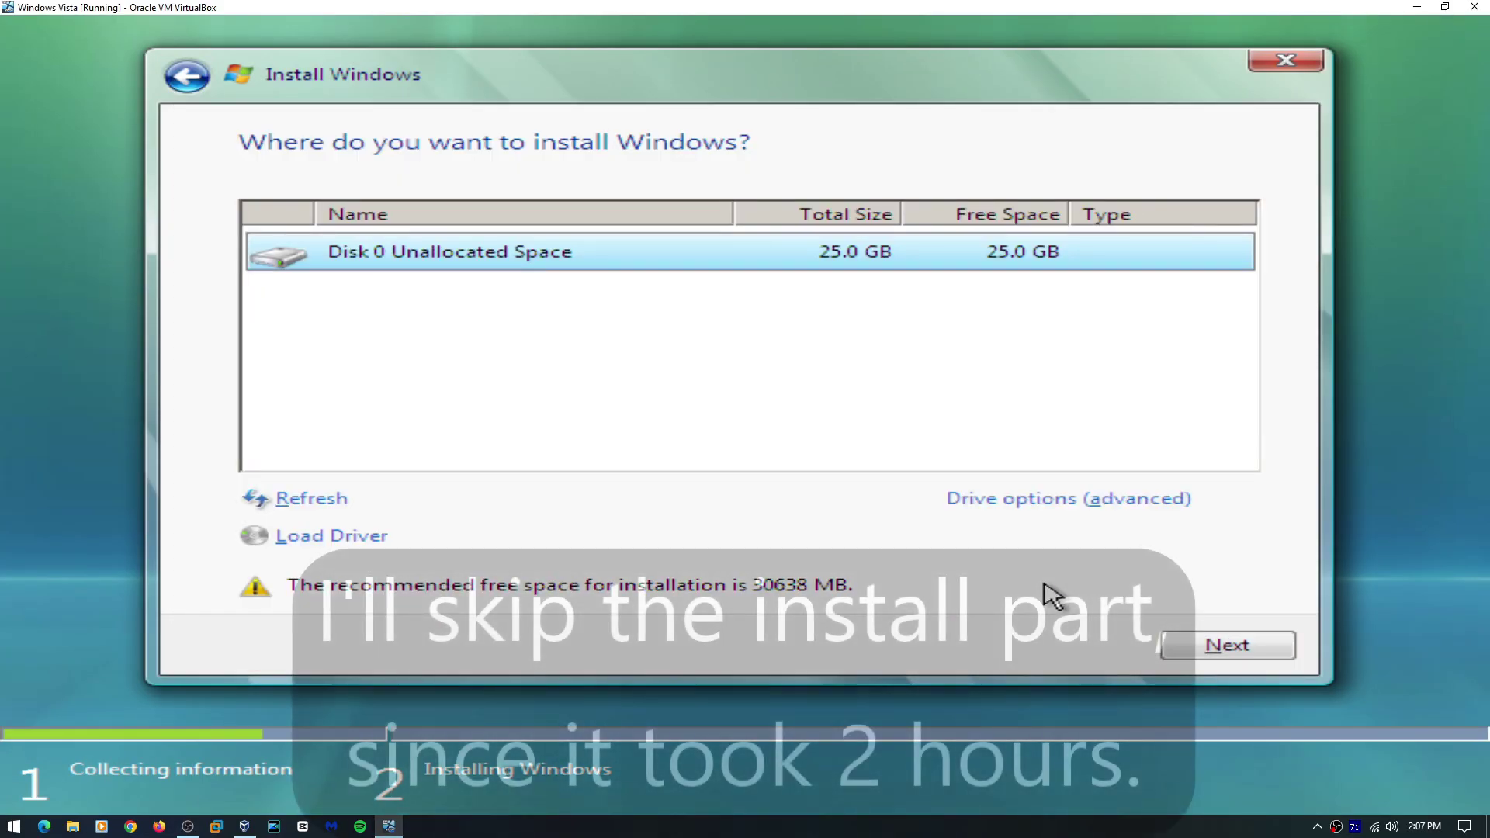
{"action": "left_click", "coordinate": [1055, 503]}
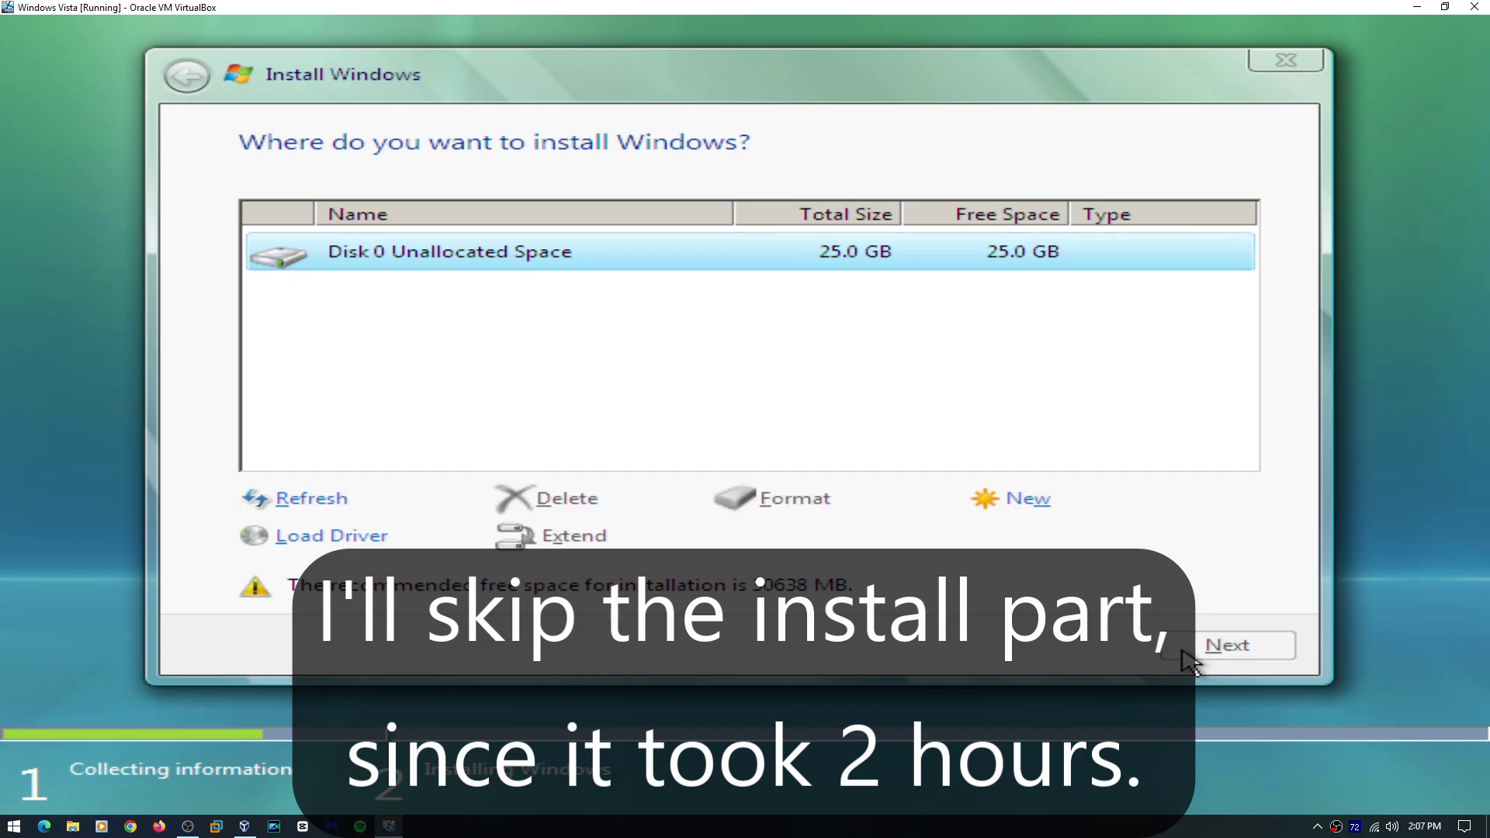
{"action": "left_click", "coordinate": [1187, 649]}
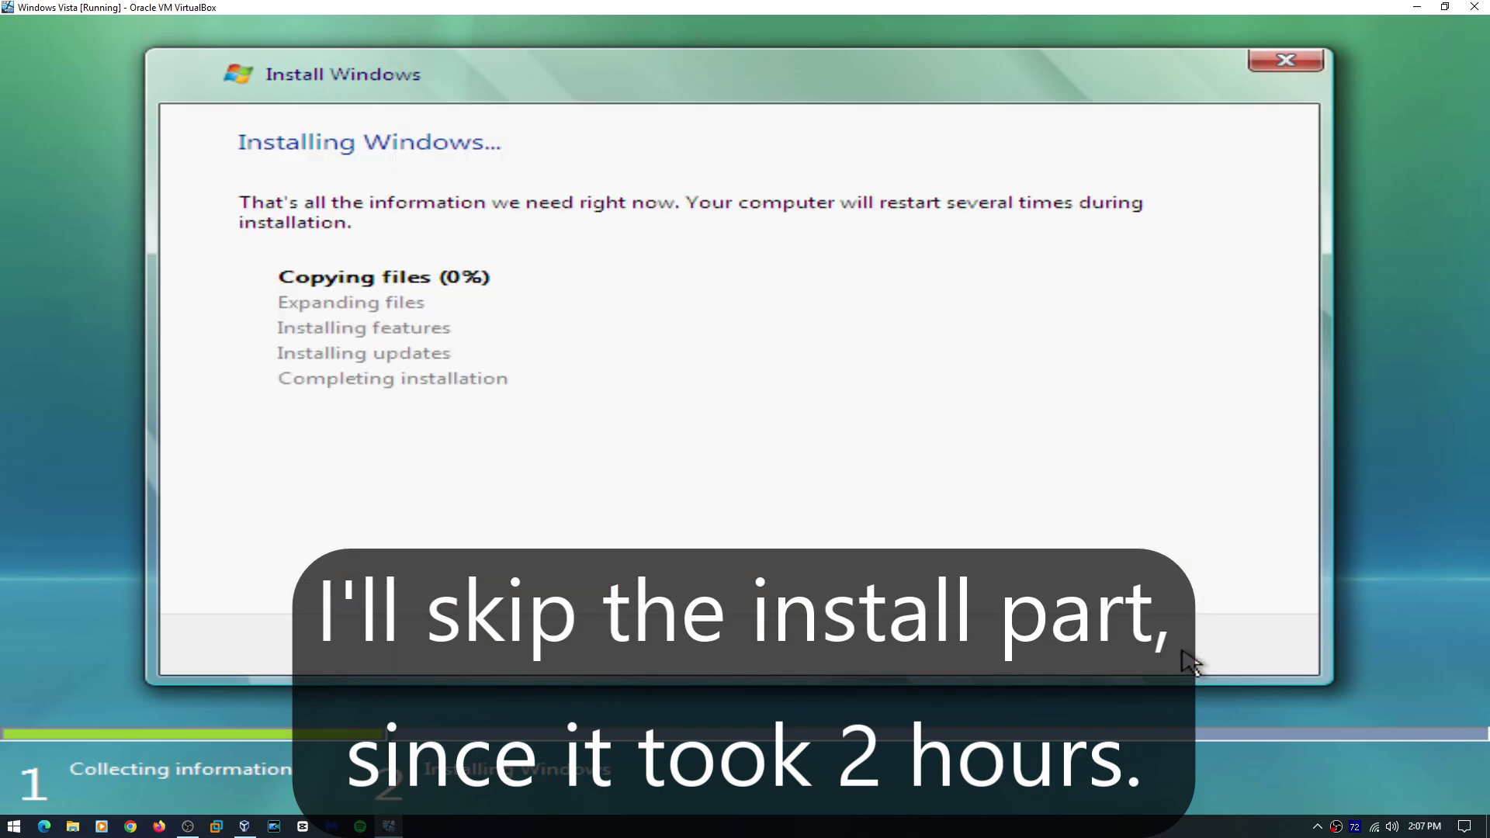
{"action": "key", "text": "ctrl+shift+Escape"}
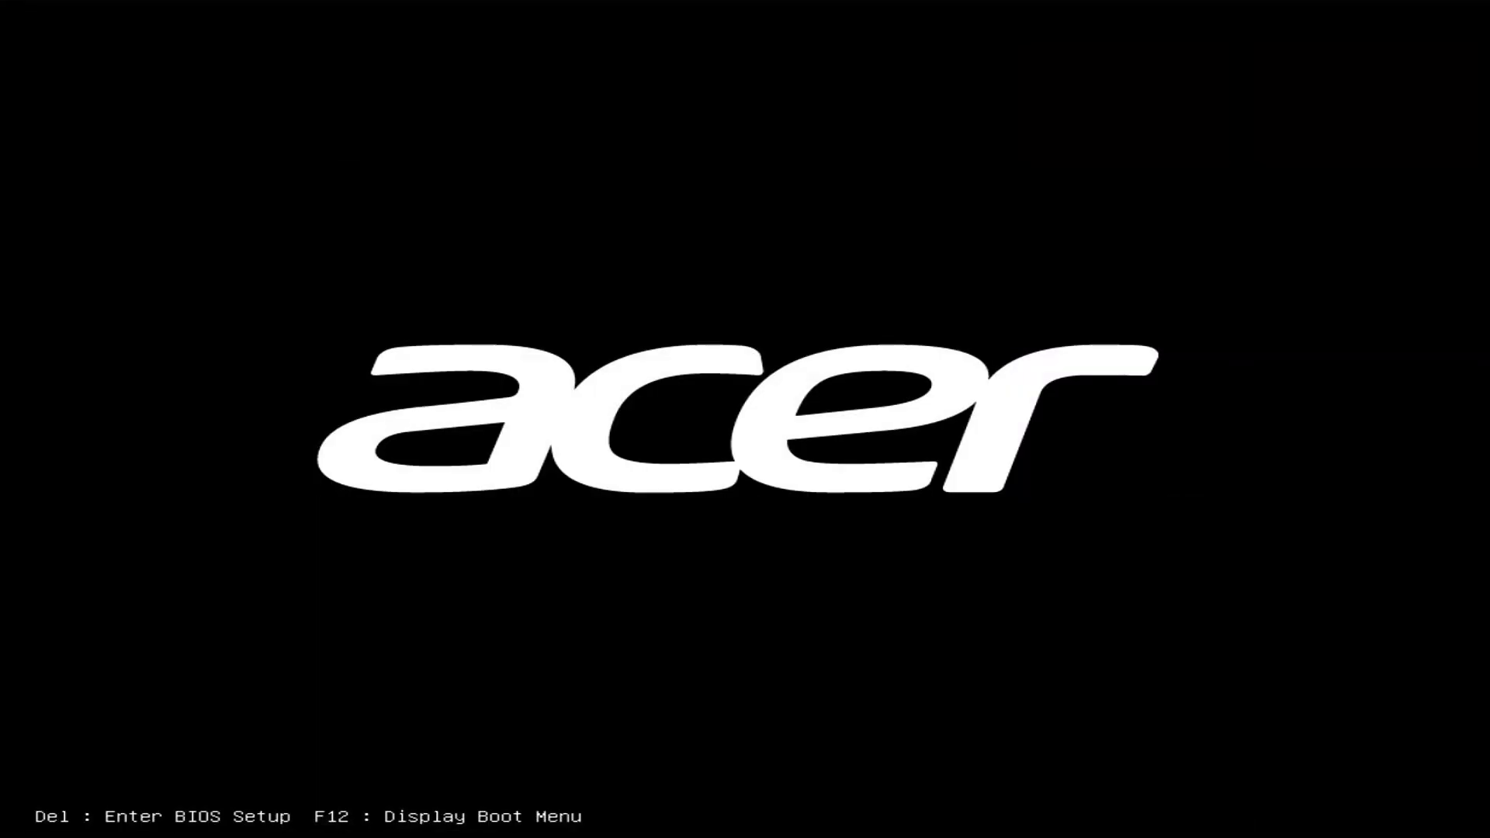
- Boot the computer from the Ventoy drive through the firmware boot menu and launch the VHD in Ventoy
{"action": "key", "text": "F12"}
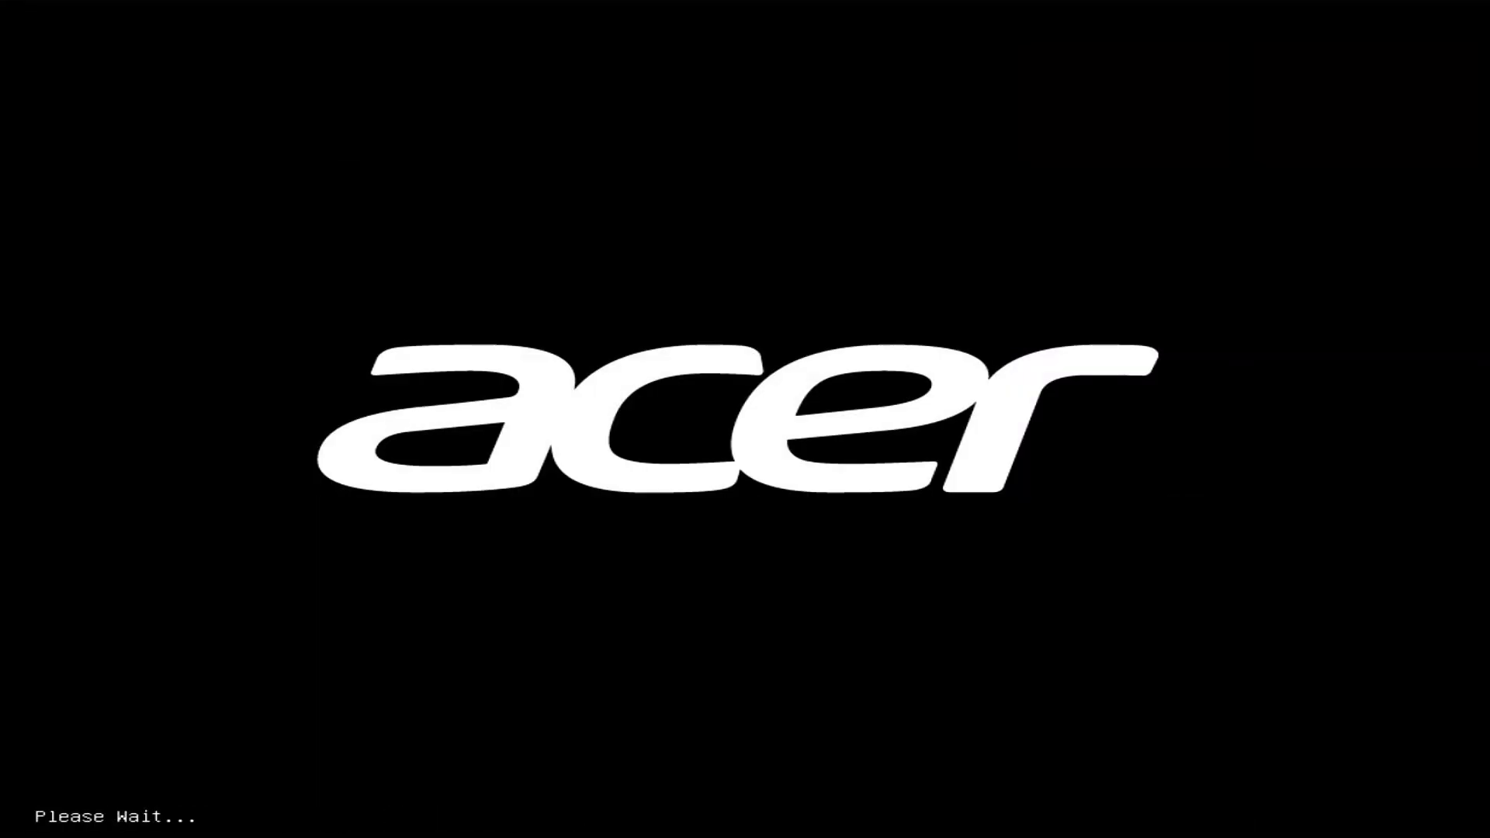
{"action": "key", "text": "Down"}
{"action": "key", "text": "Down"}
{"action": "key", "text": "Return"}
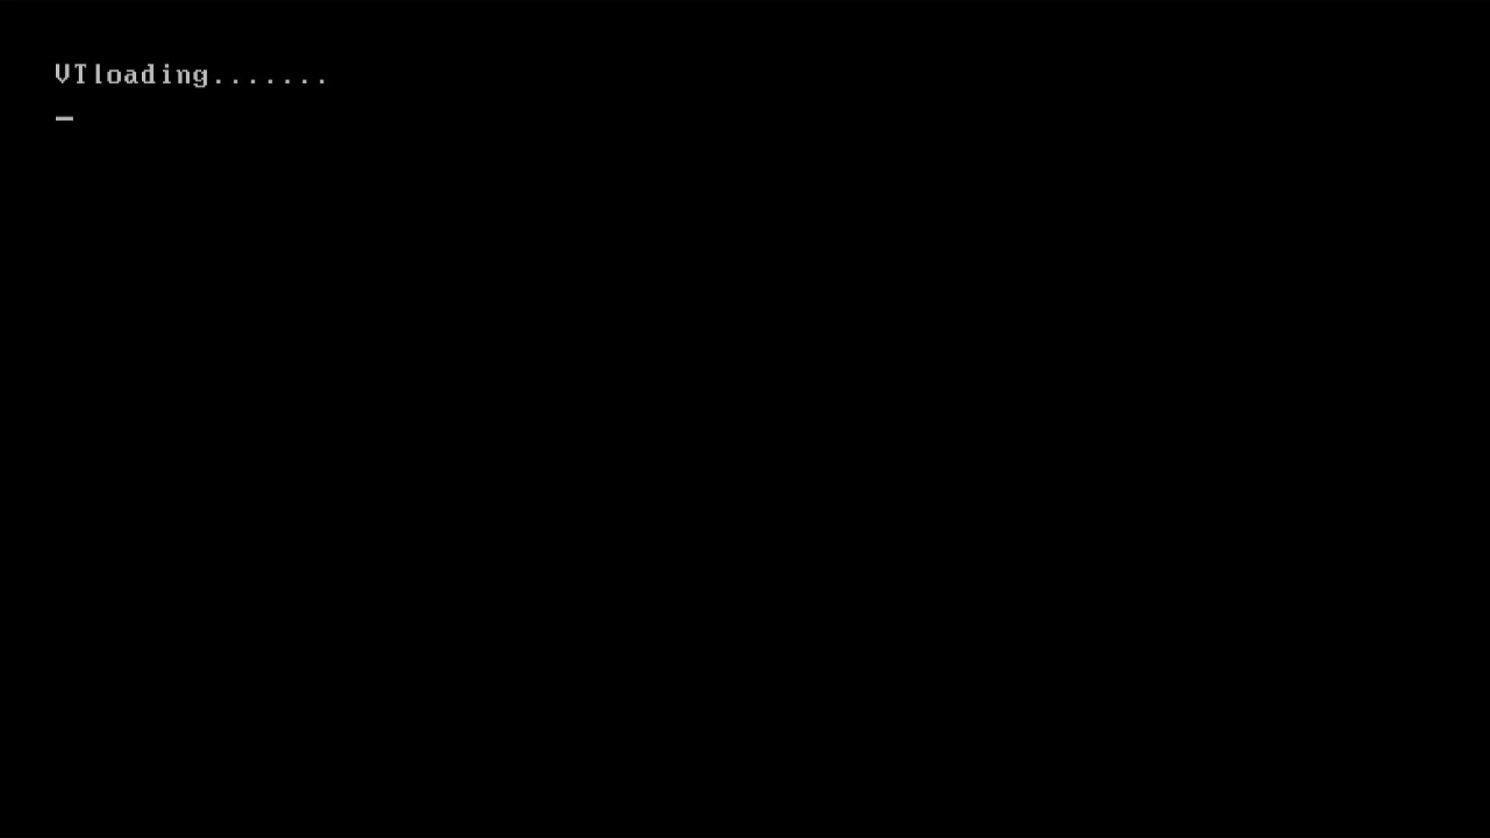
{"action": "key", "text": "Return"}
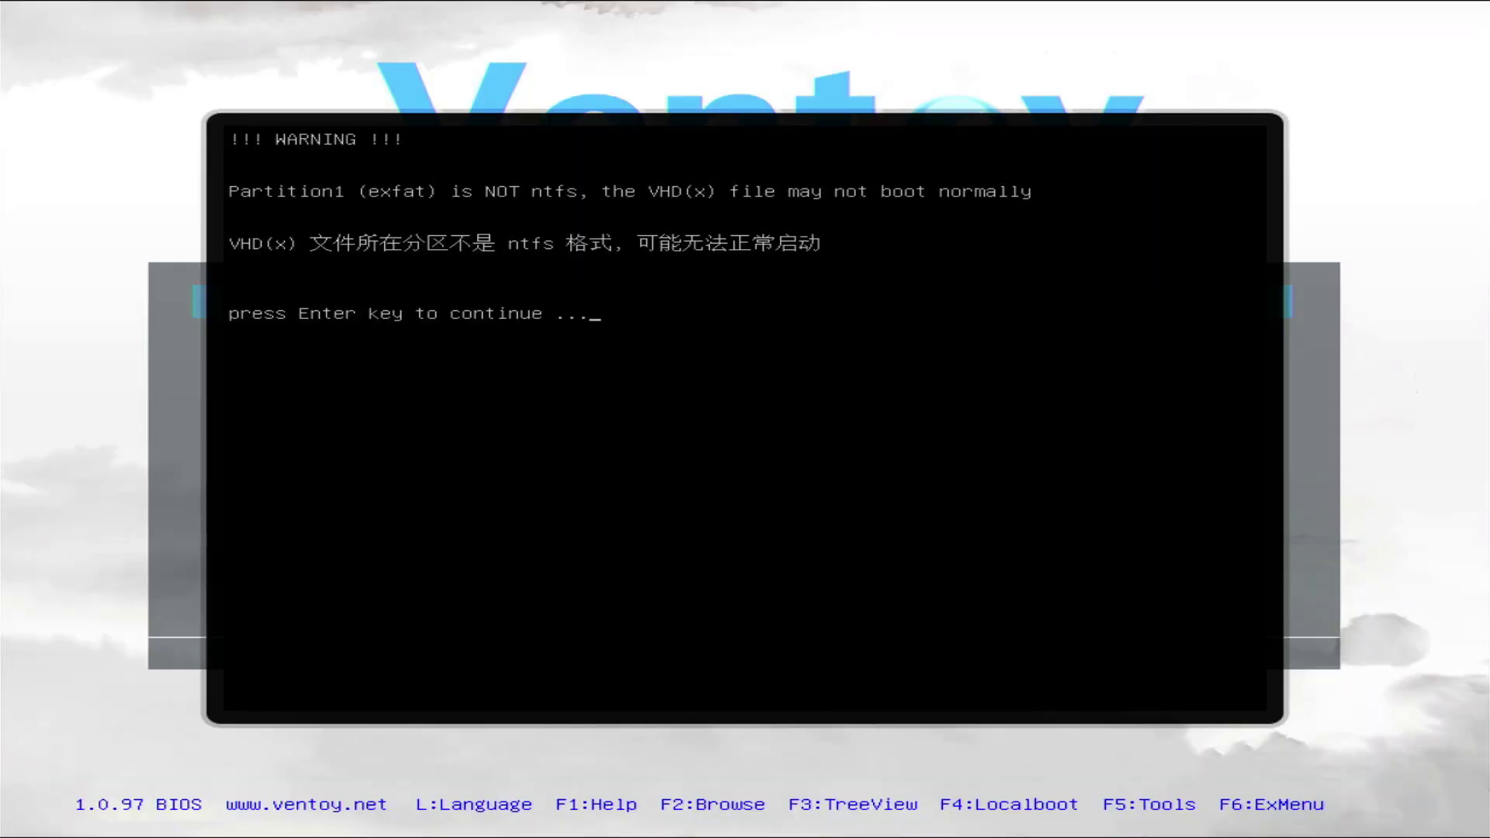